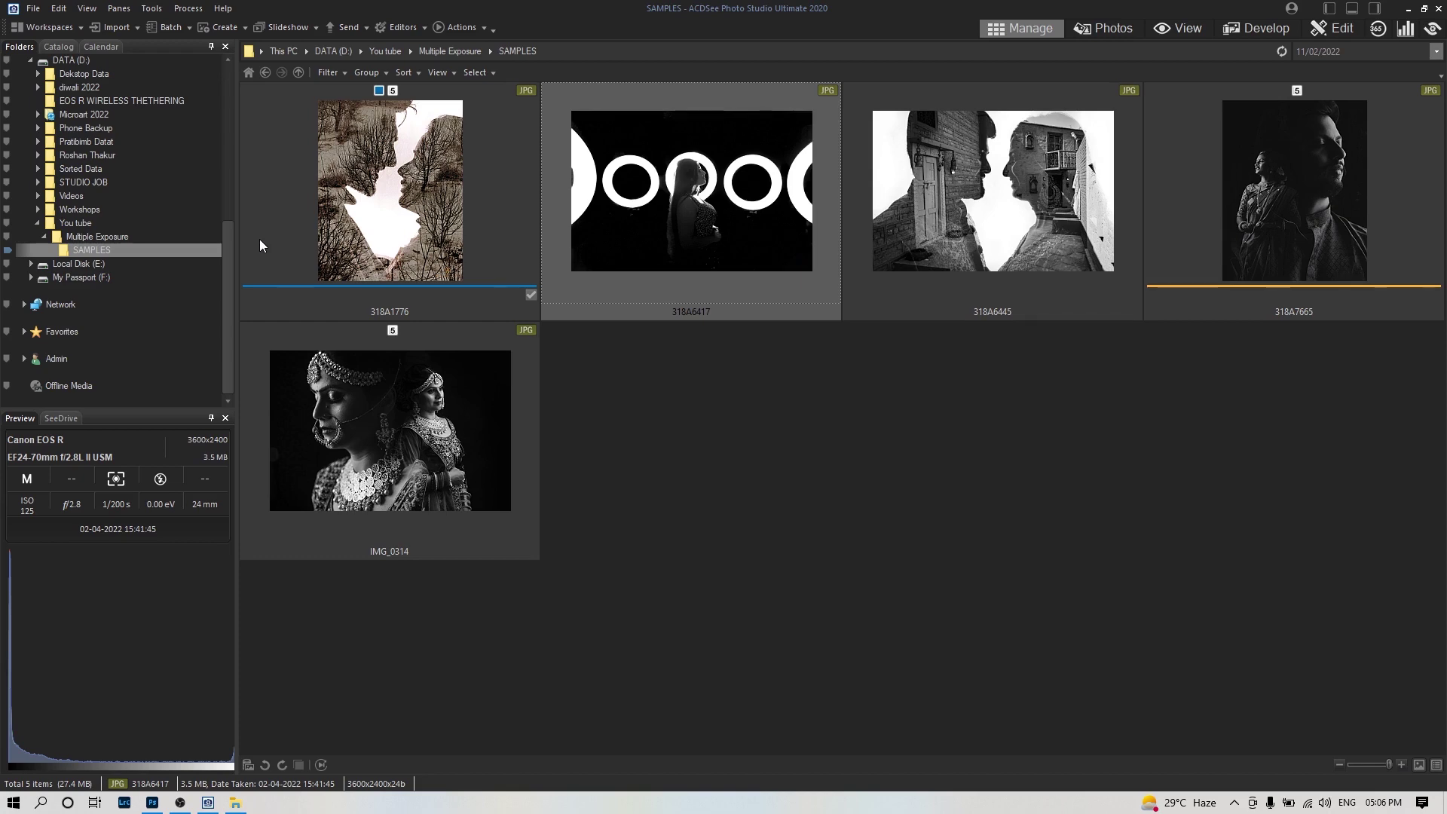
# Step: Open photos 318A4945 and 318A4950 from the Multiple Exposure folder in Photoshop
pyautogui.click(106, 238)
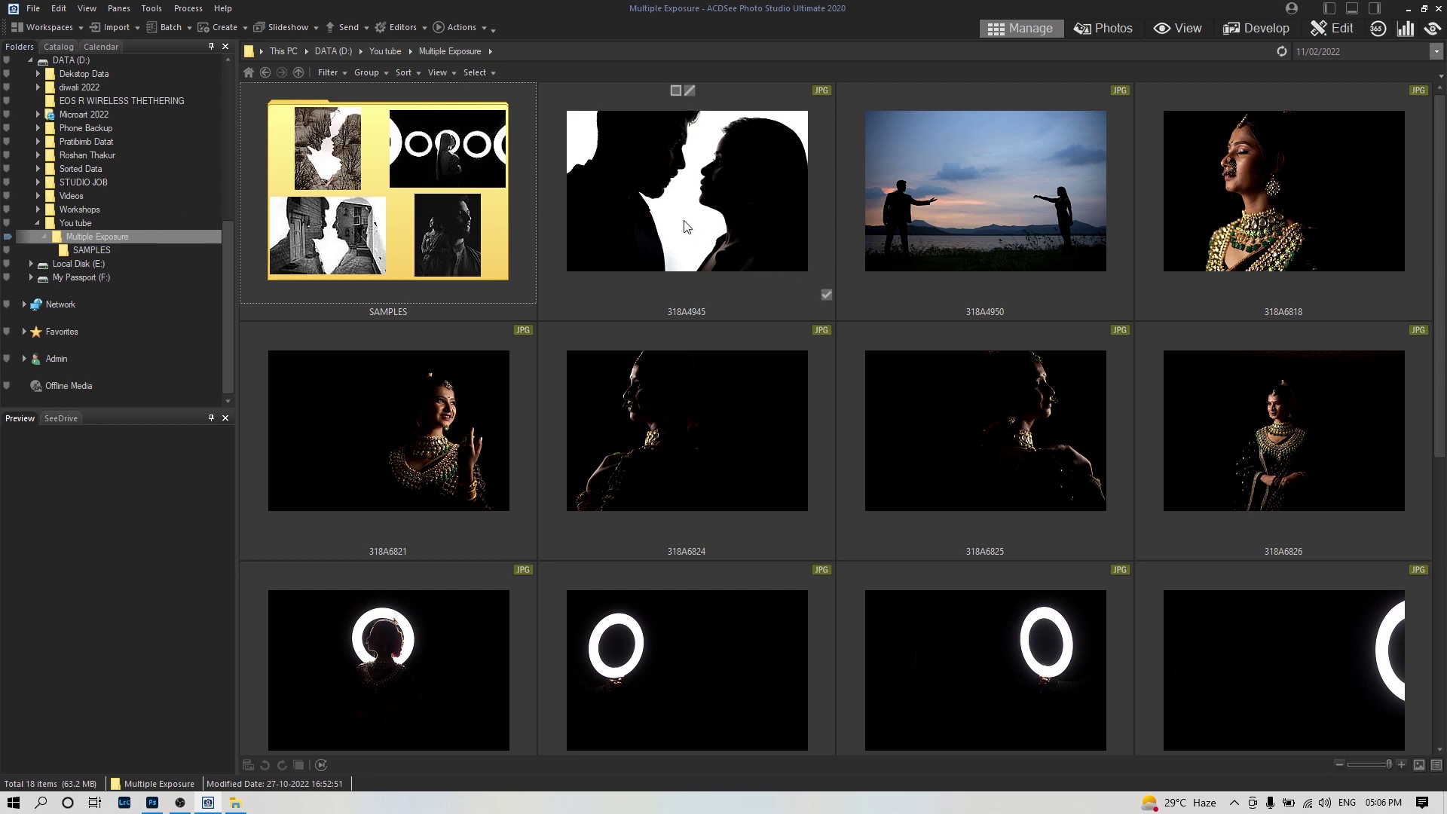
pyautogui.click(706, 236)
pyautogui.keyDown('ctrl'); pyautogui.click(951, 243); pyautogui.keyUp('ctrl')
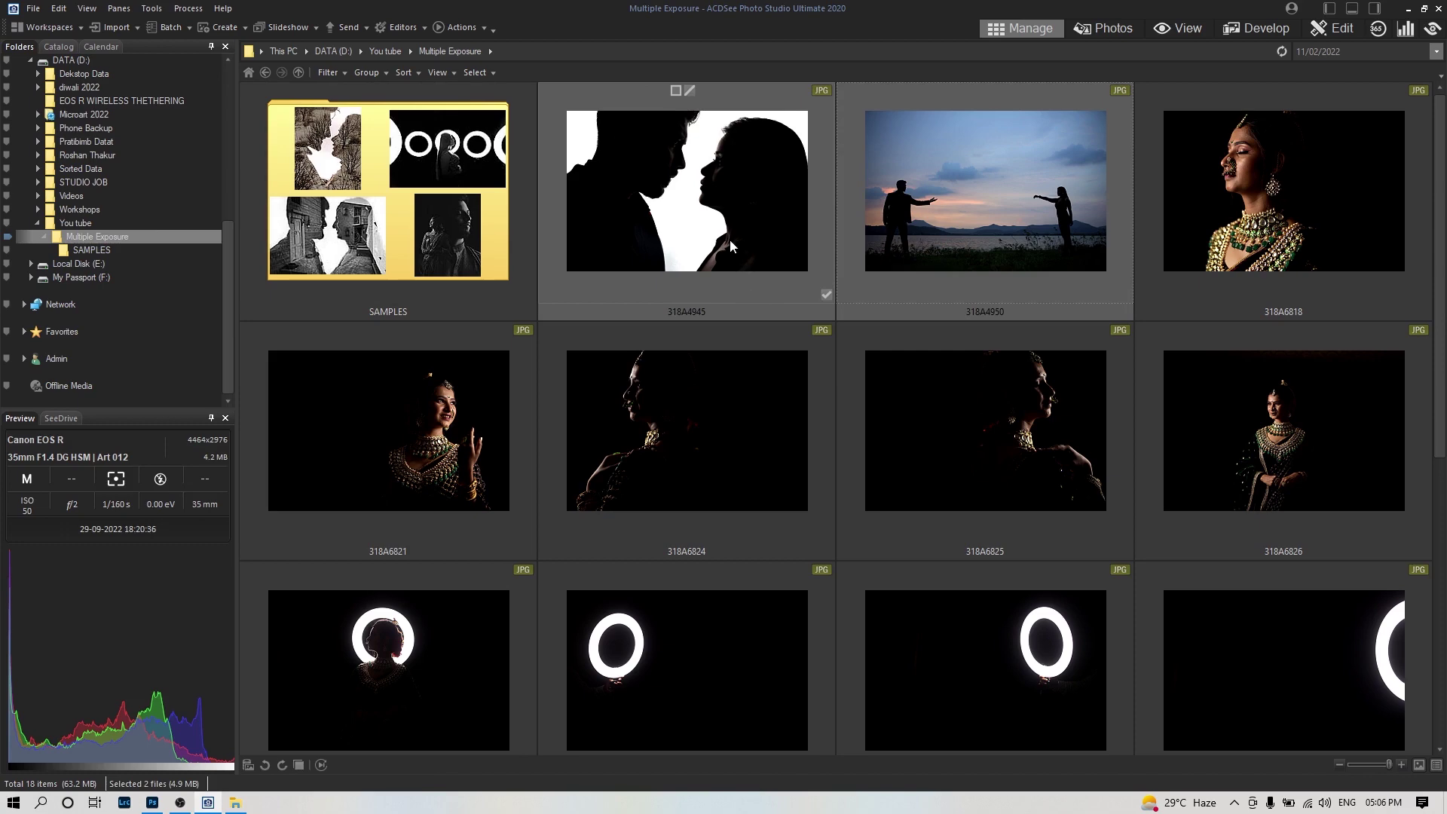
pyautogui.hotkey('alt', 'Tab')
pyautogui.hotkey('alt', 'Tab')
pyautogui.hotkey('alt', 'Tab')
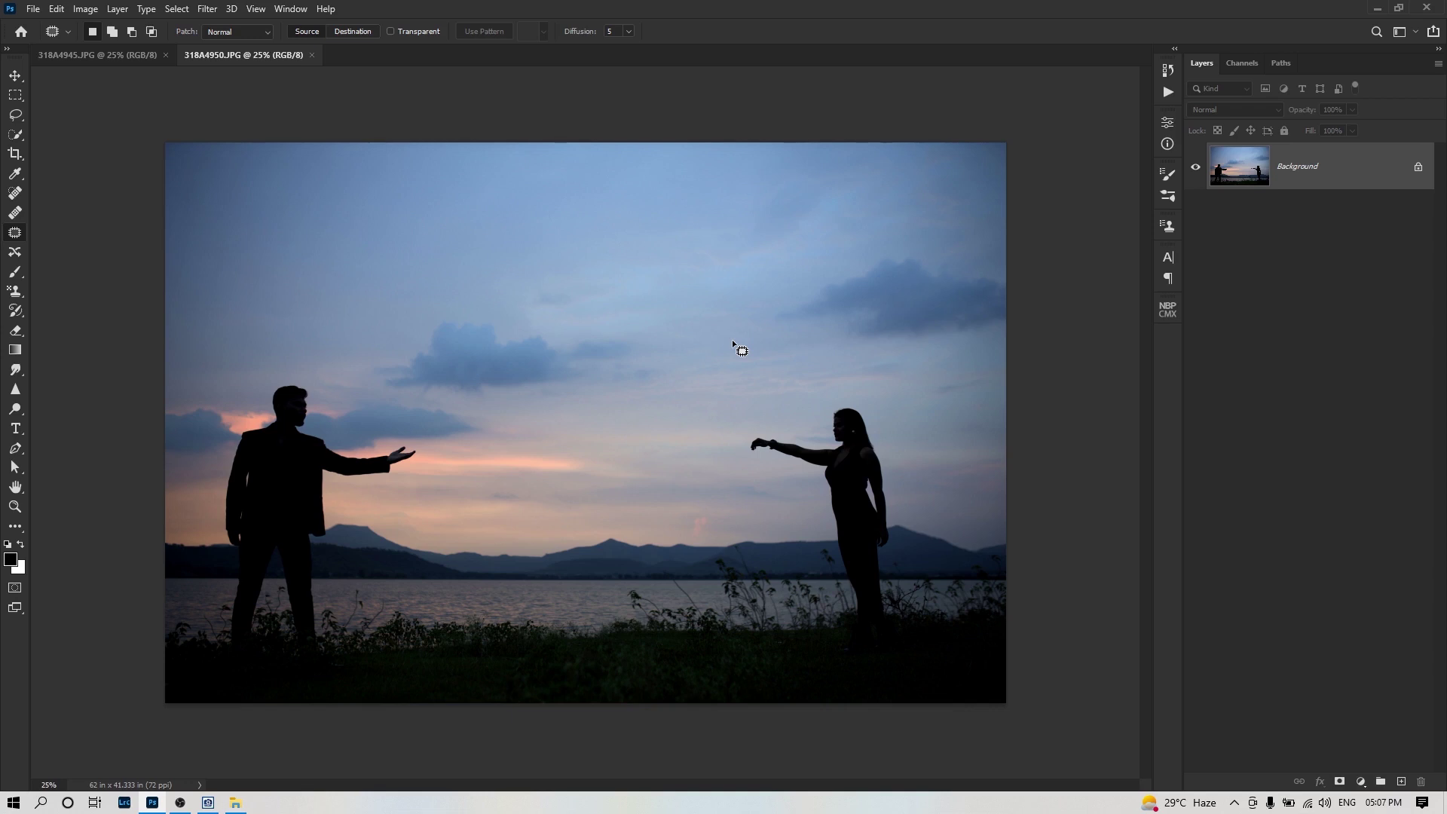
# Step: Copy the whole 318A4945 silhouette photo into 318A4950 as a new layer and set its blend mode to Lighten
pyautogui.hotkey('ctrl', 'Tab')
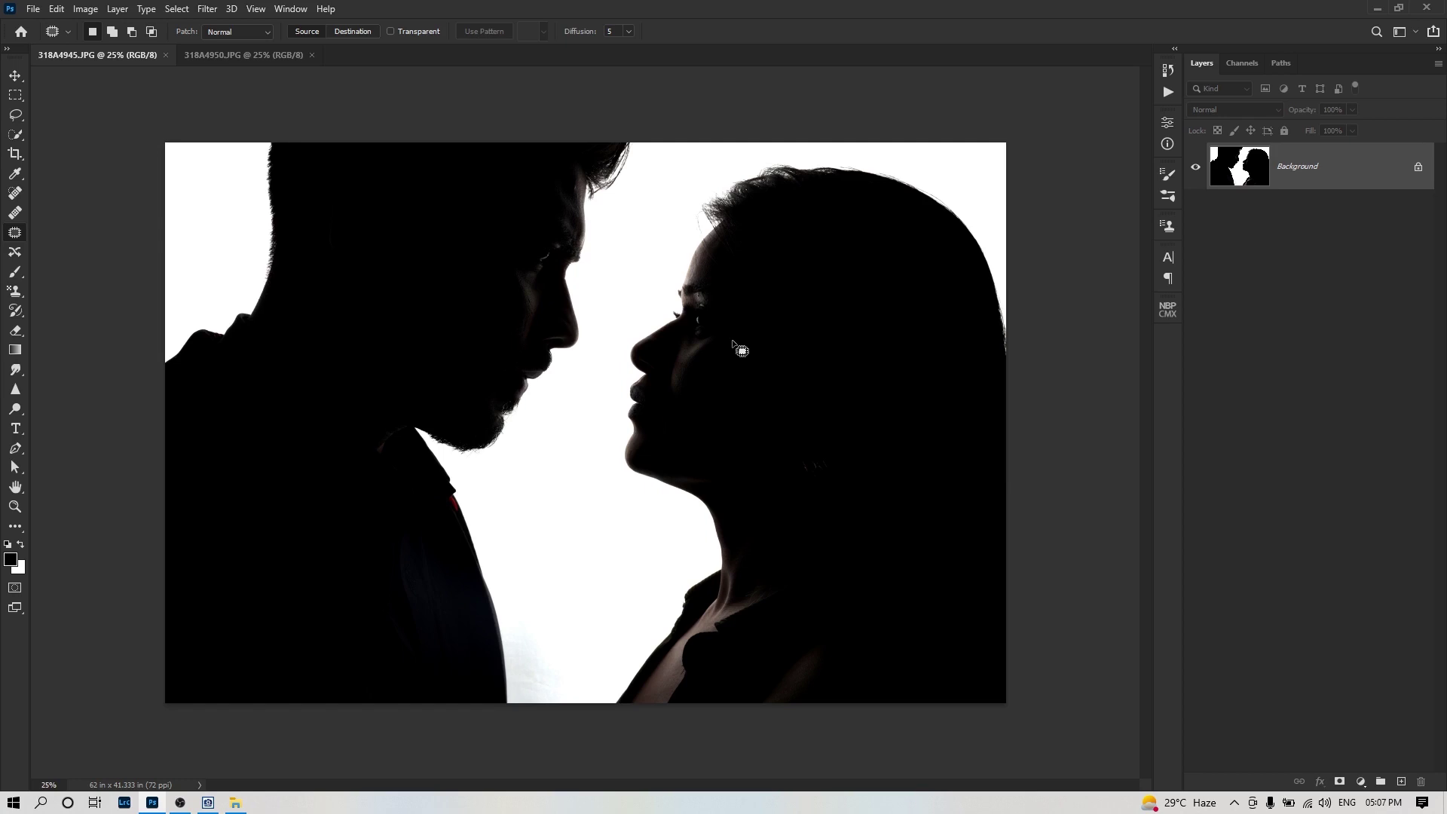
pyautogui.hotkey('ctrl', 'a')
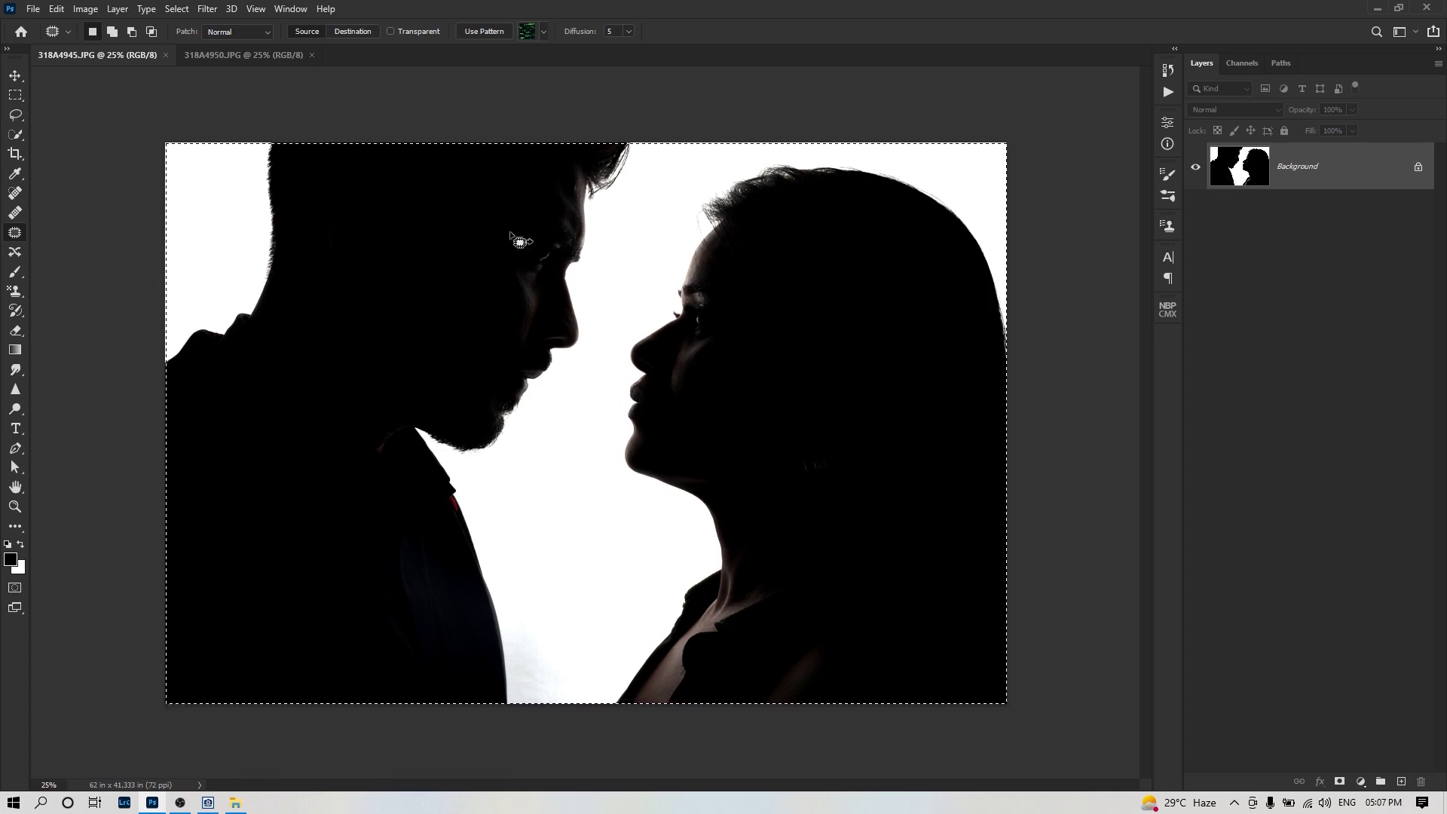
pyautogui.click(257, 56)
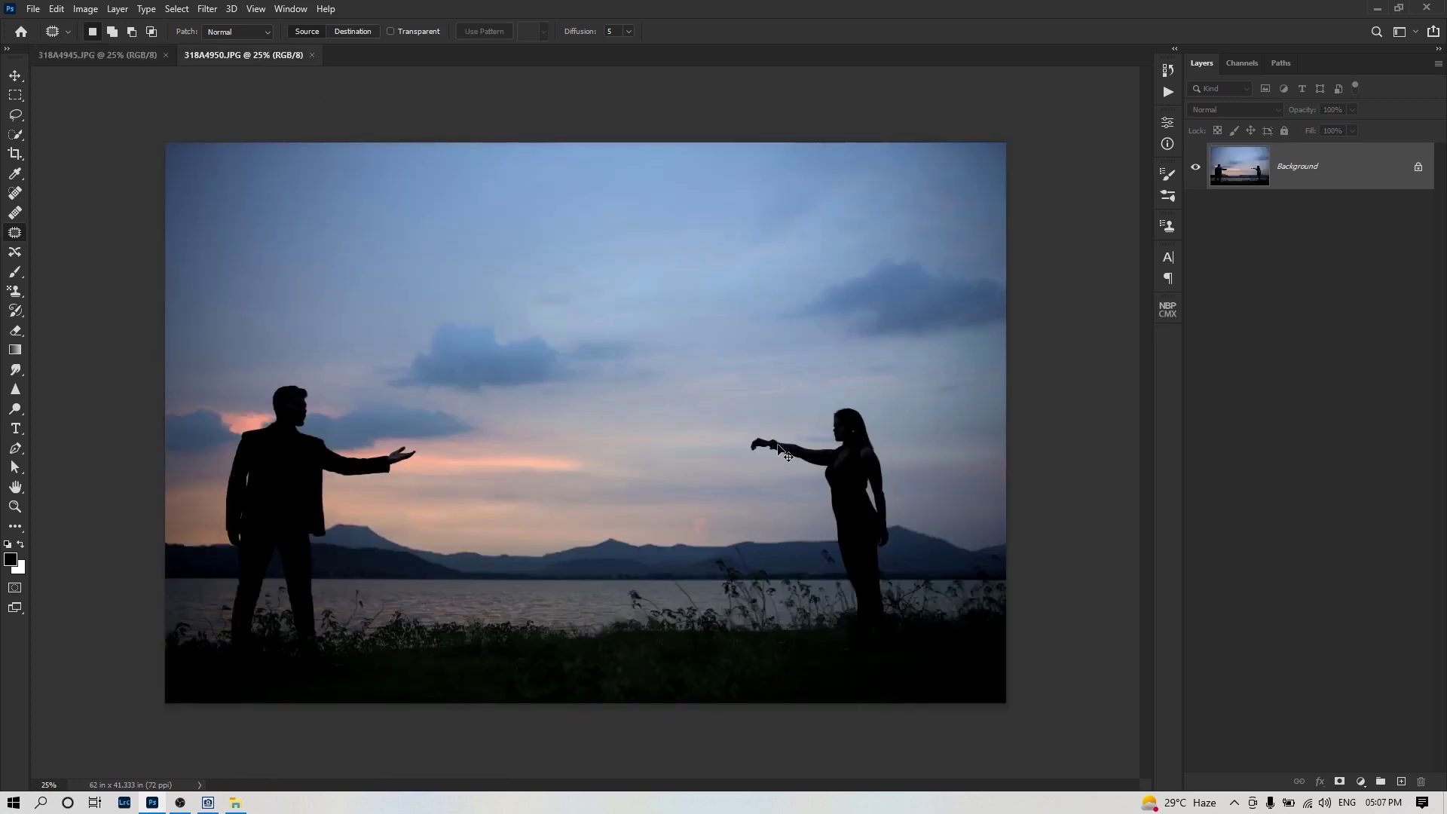
pyautogui.hotkey('ctrl', 'v')
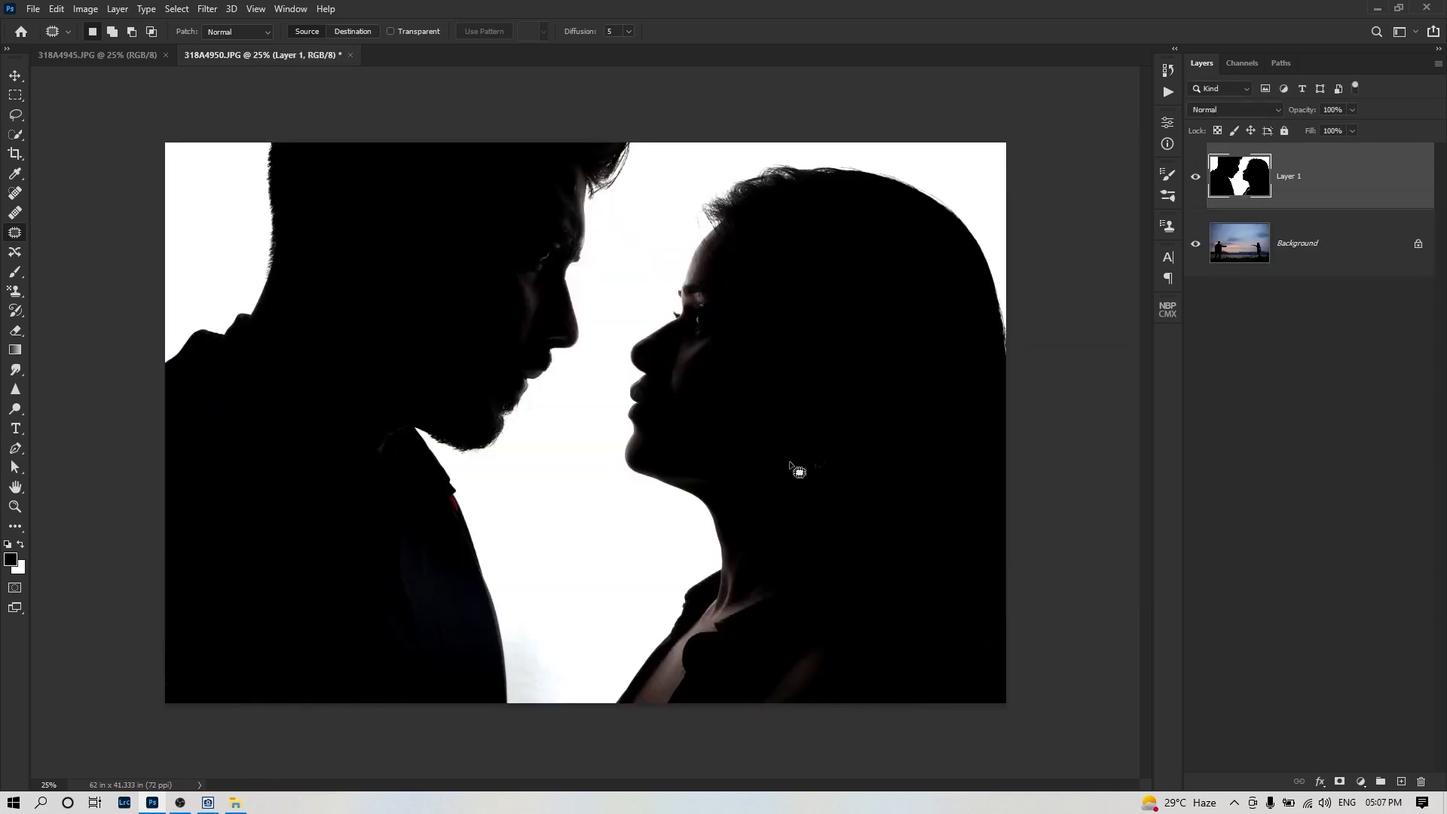
pyautogui.click(1255, 112)
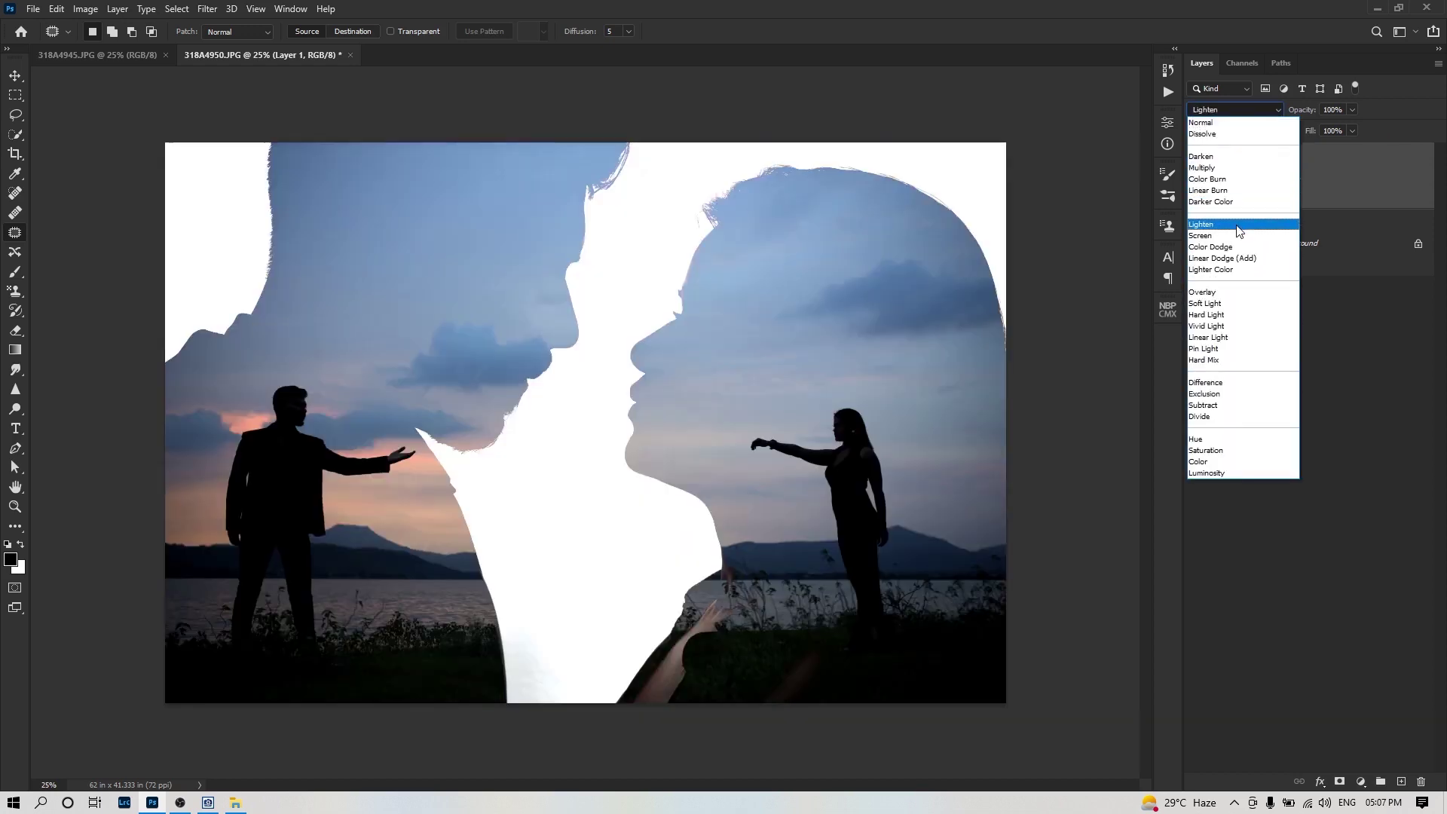
pyautogui.click(1237, 225)
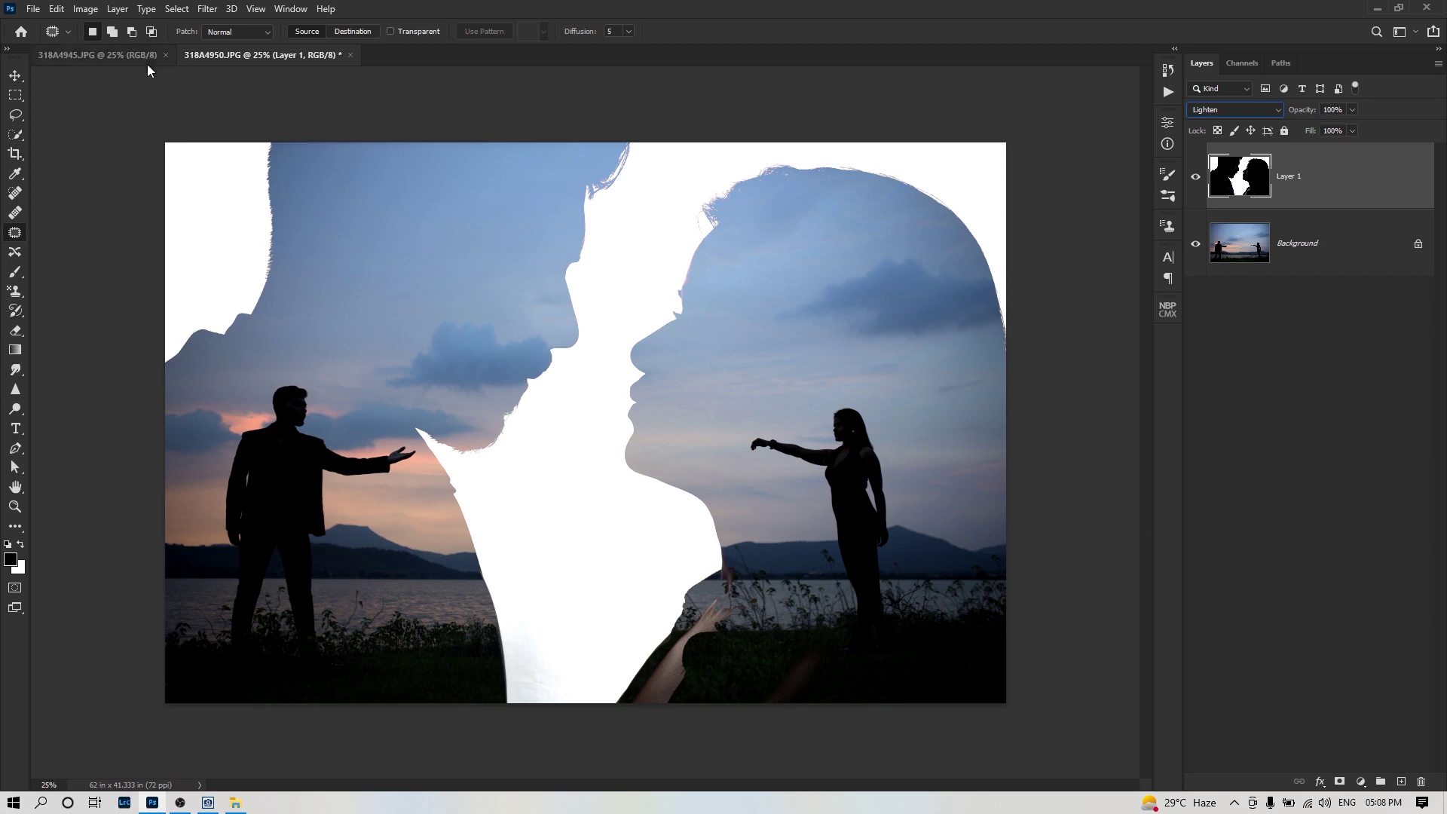
# Step: Switch to ACDSee and open photos 318A6818 and 318A6821 from the Multiple Exposure folder in Photoshop
pyautogui.click(208, 802)
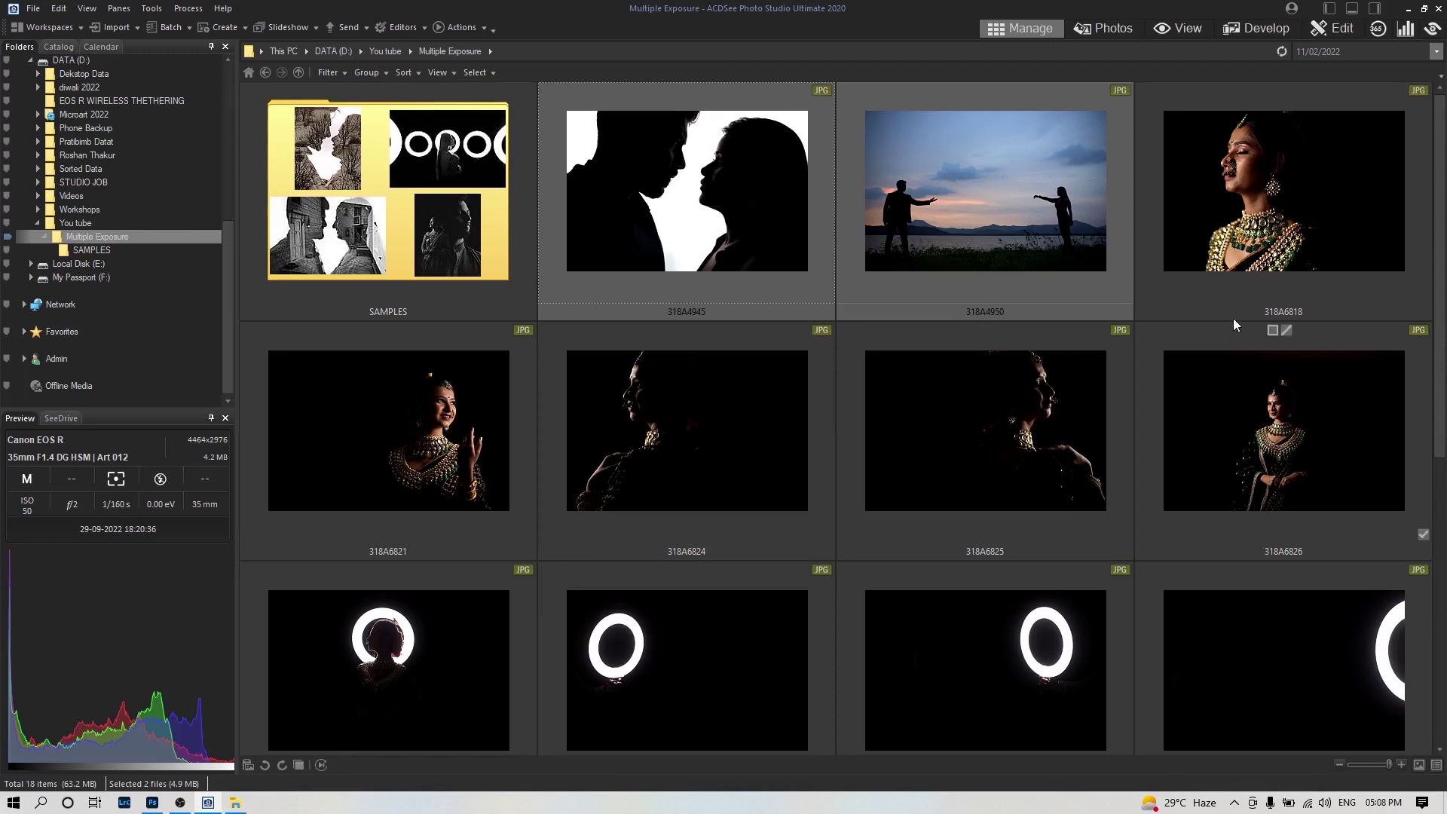
pyautogui.click(1247, 231)
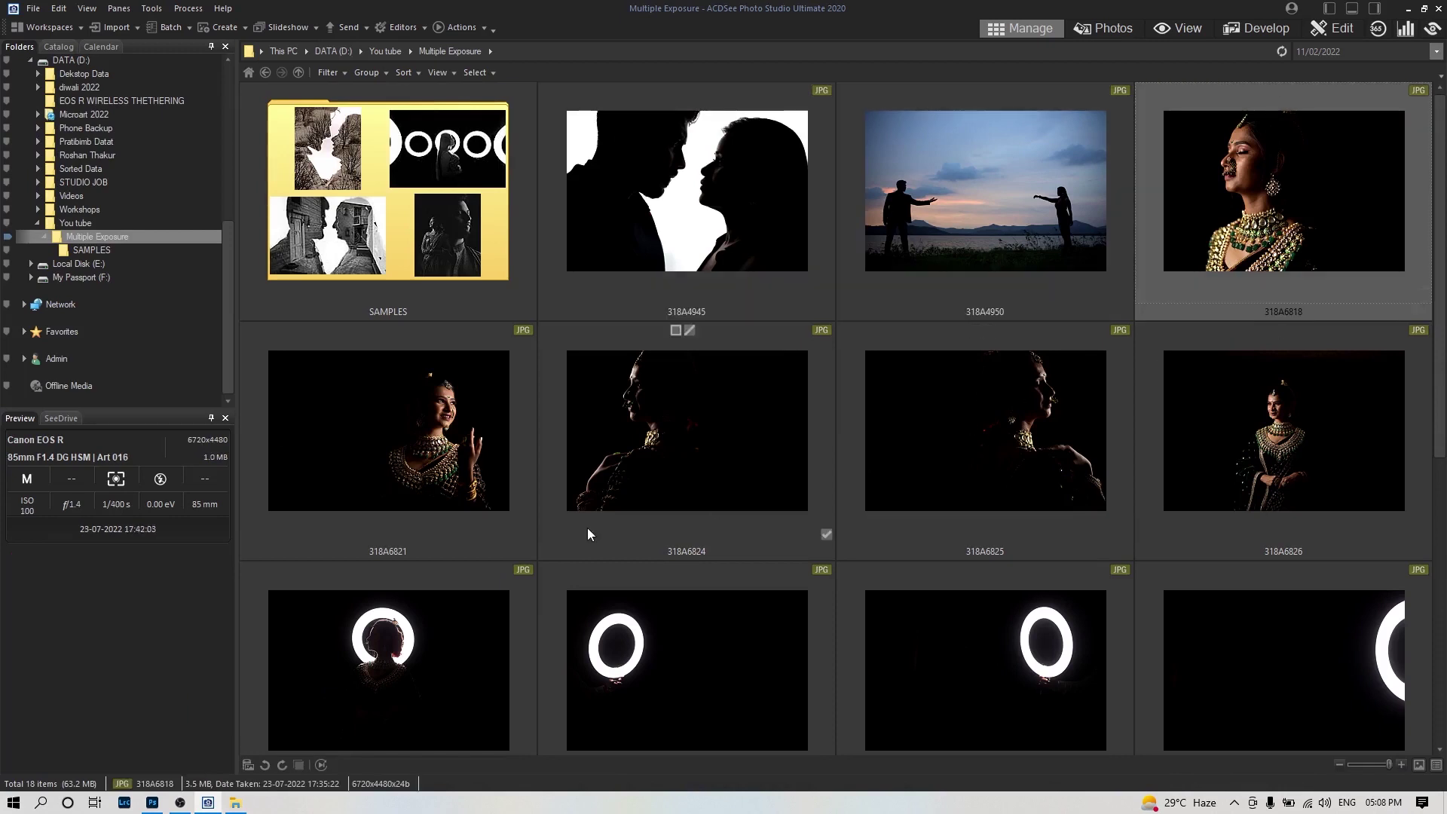
pyautogui.keyDown('ctrl'); pyautogui.click(436, 470); pyautogui.keyUp('ctrl')
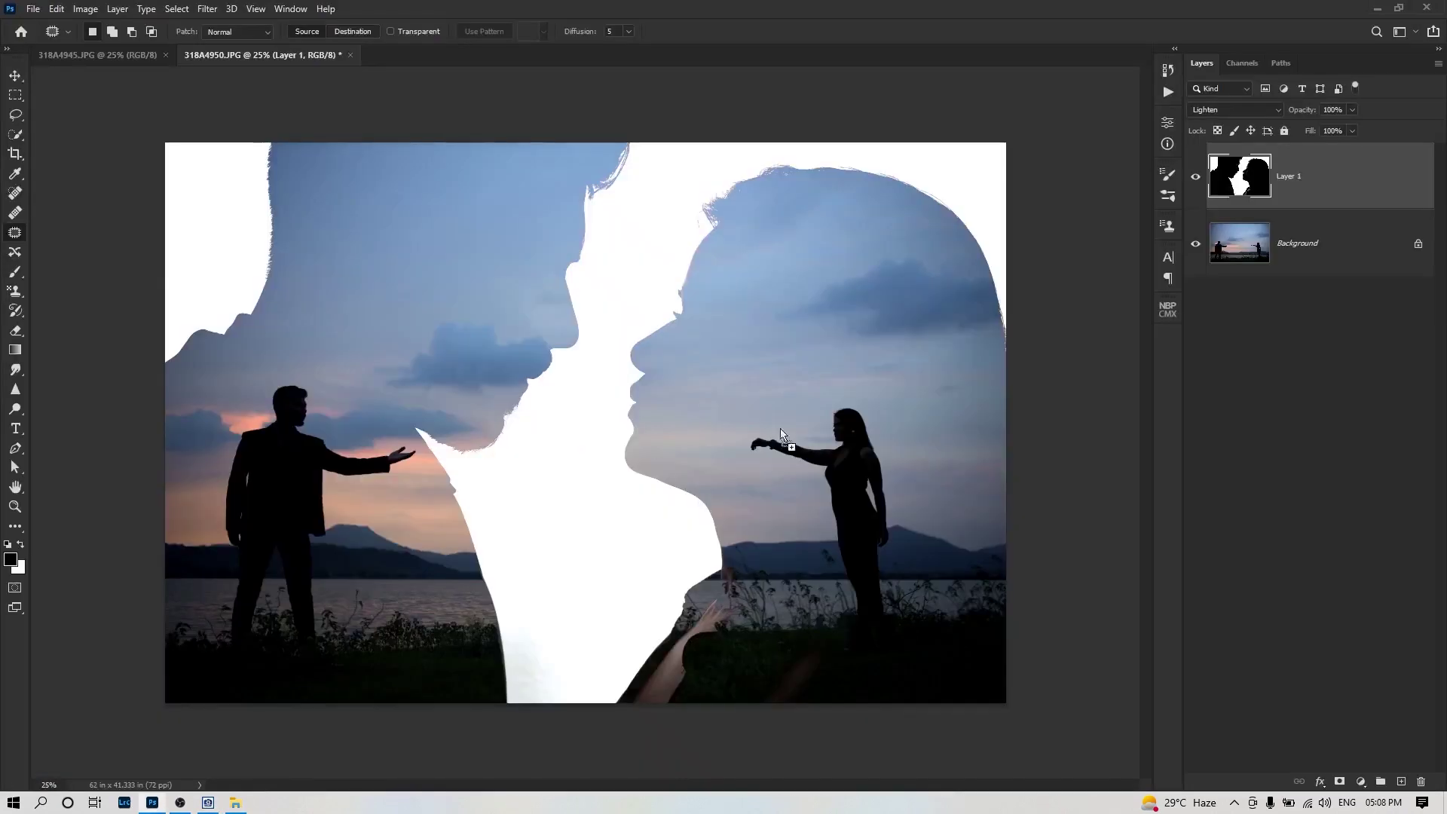
pyautogui.moveTo(943, 14); pyautogui.dragTo(933, 12)
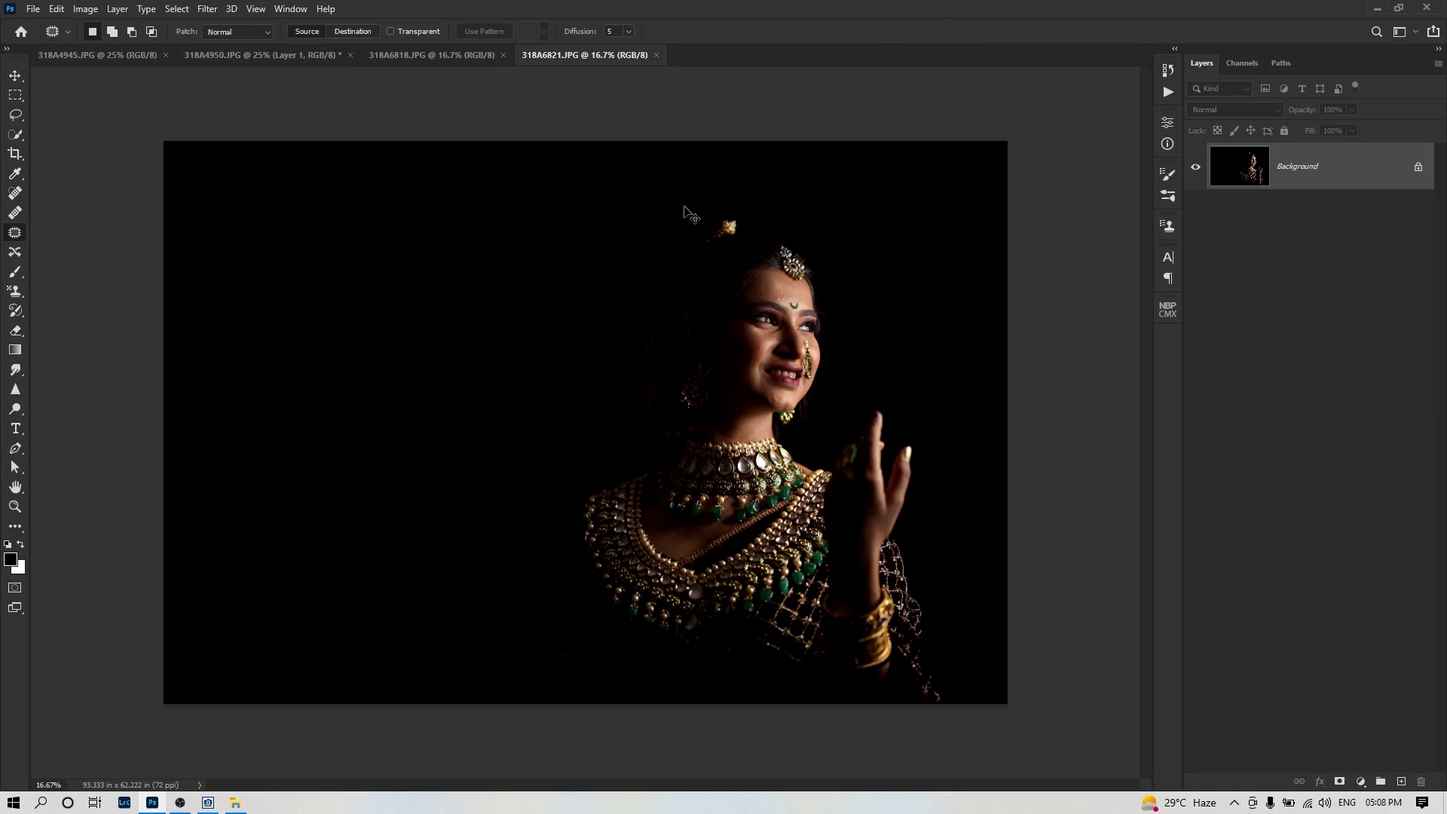
# Step: Copy all of 318A6821, close it, and paste it over 318A6818 as a layer with the Lighten blend mode
pyautogui.hotkey('ctrl', 'a')
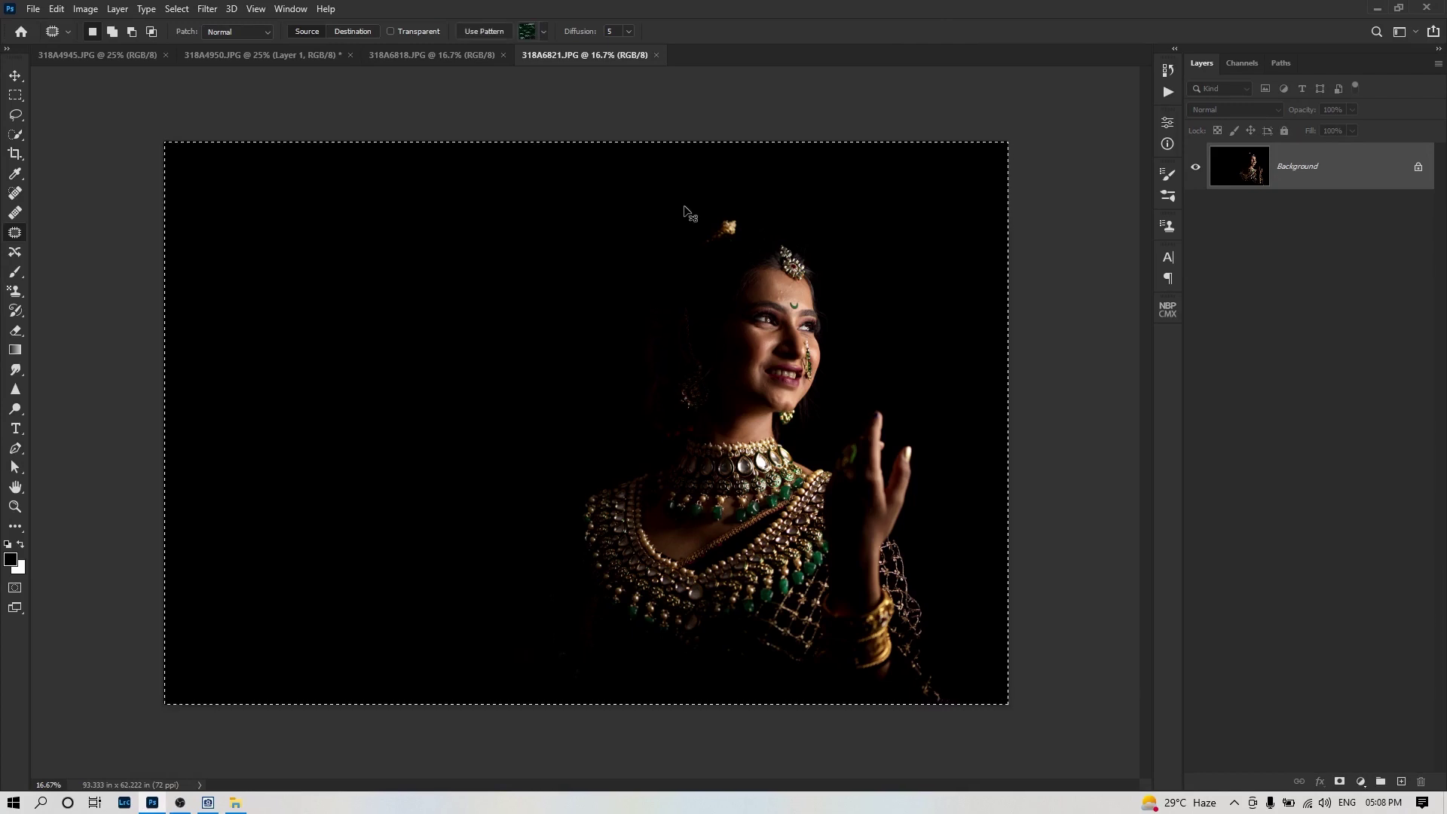
pyautogui.hotkey('ctrl', 'w')
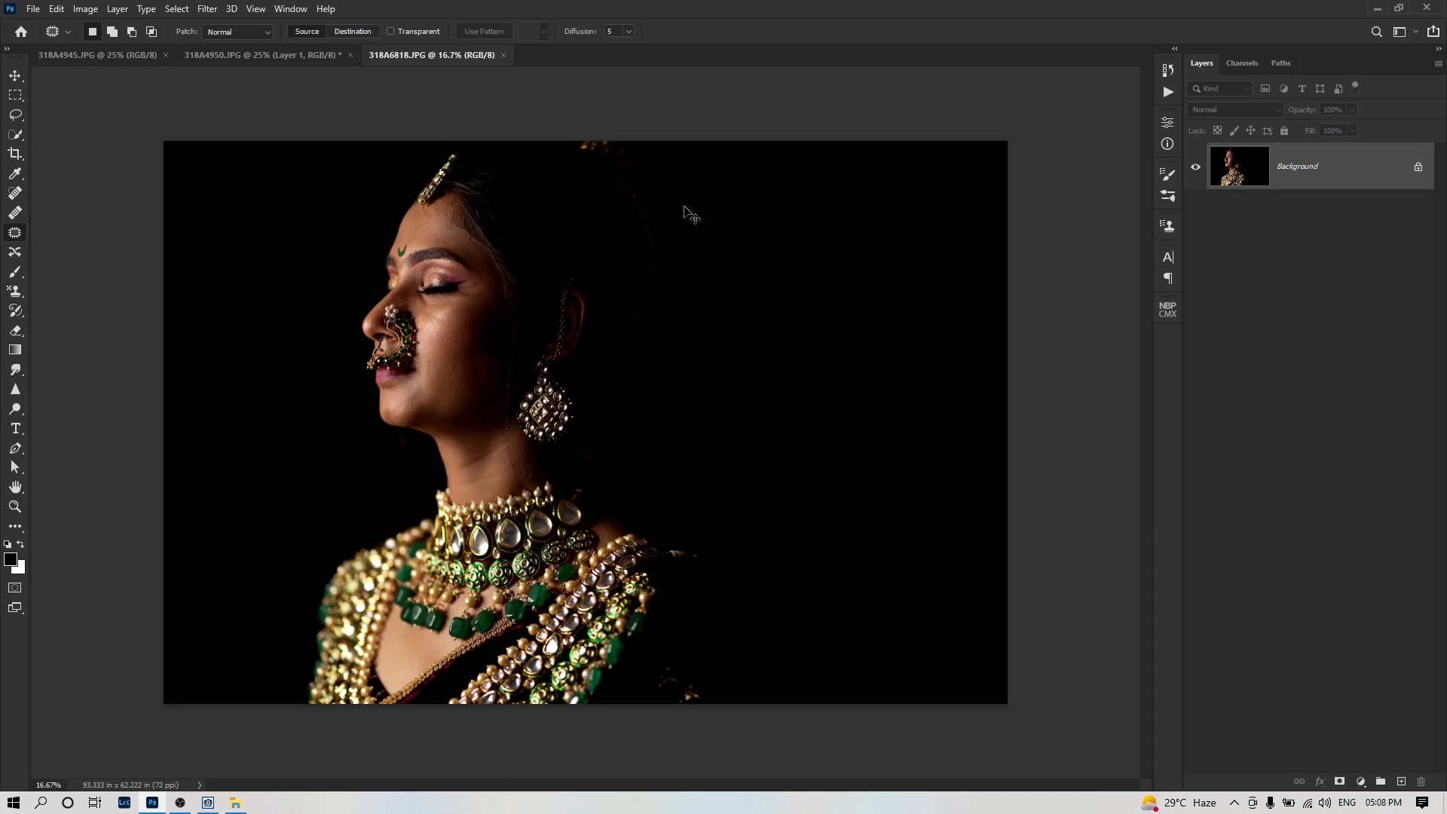
pyautogui.hotkey('ctrl', 'v')
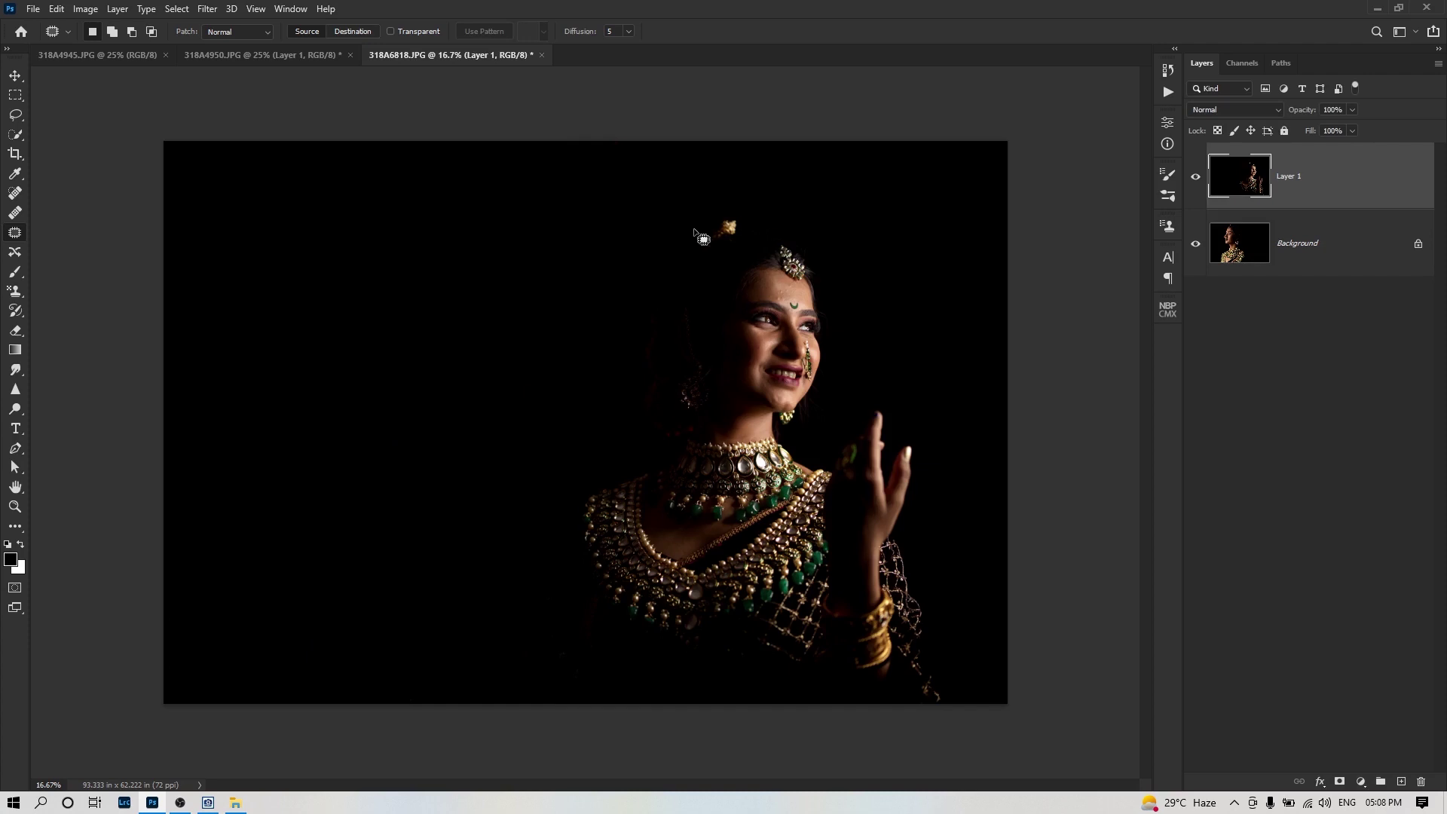
pyautogui.click(1231, 110)
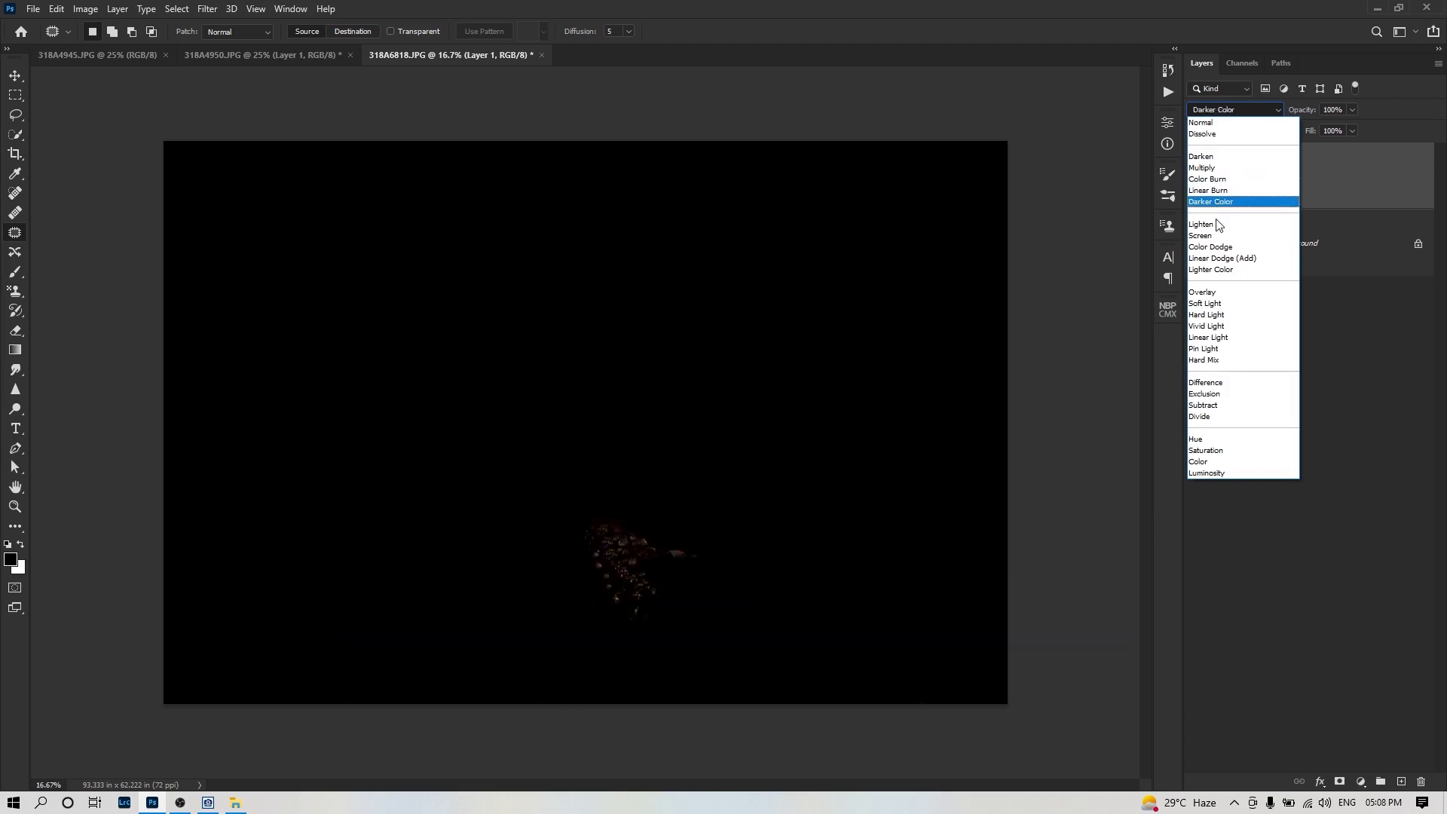
pyautogui.click(1217, 224)
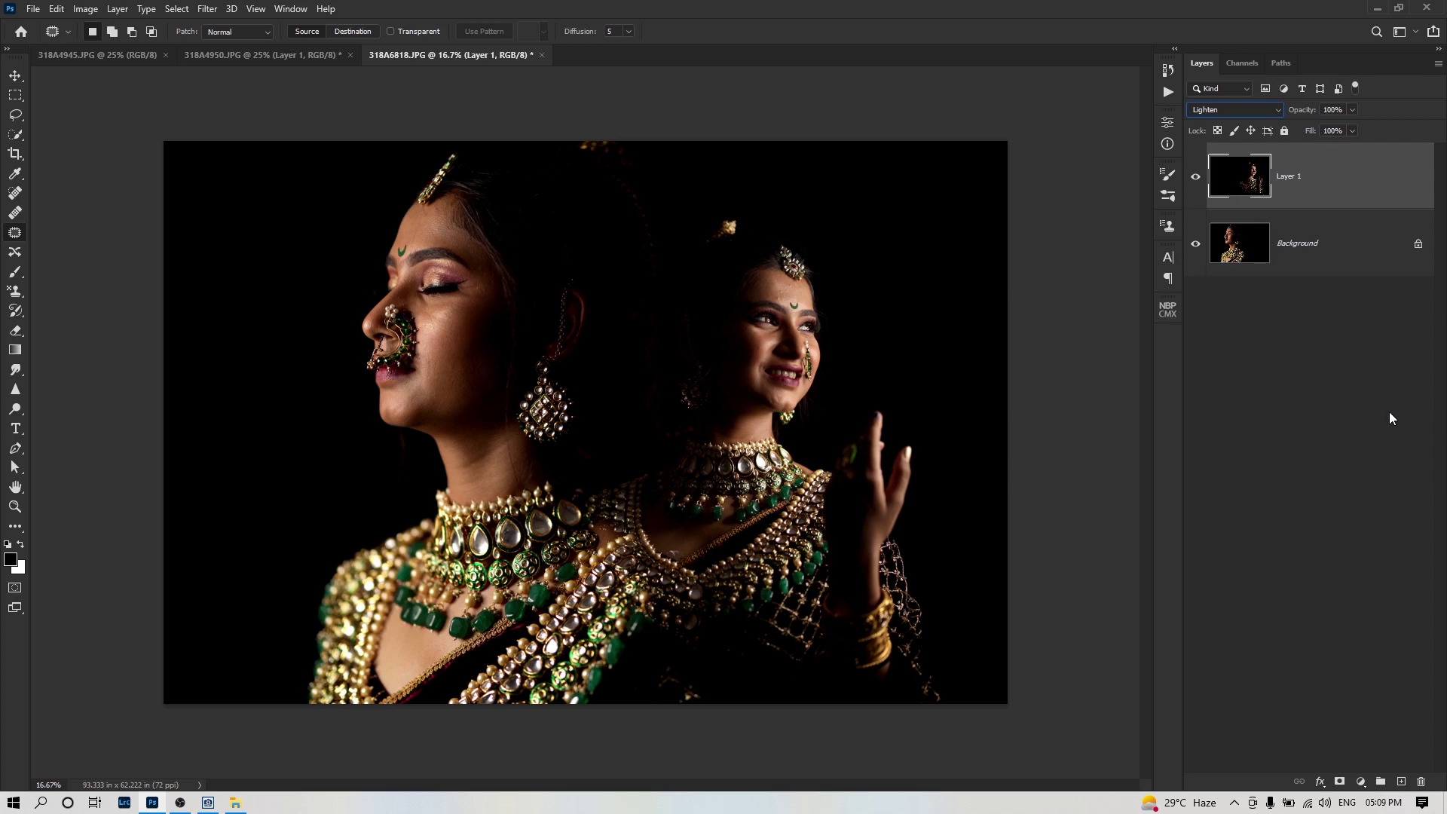
# Step: Switch to ACDSee and open photos 318A6824, 318A6825 and 318A6826 in Photoshop
pyautogui.hotkey('alt', 'Tab')
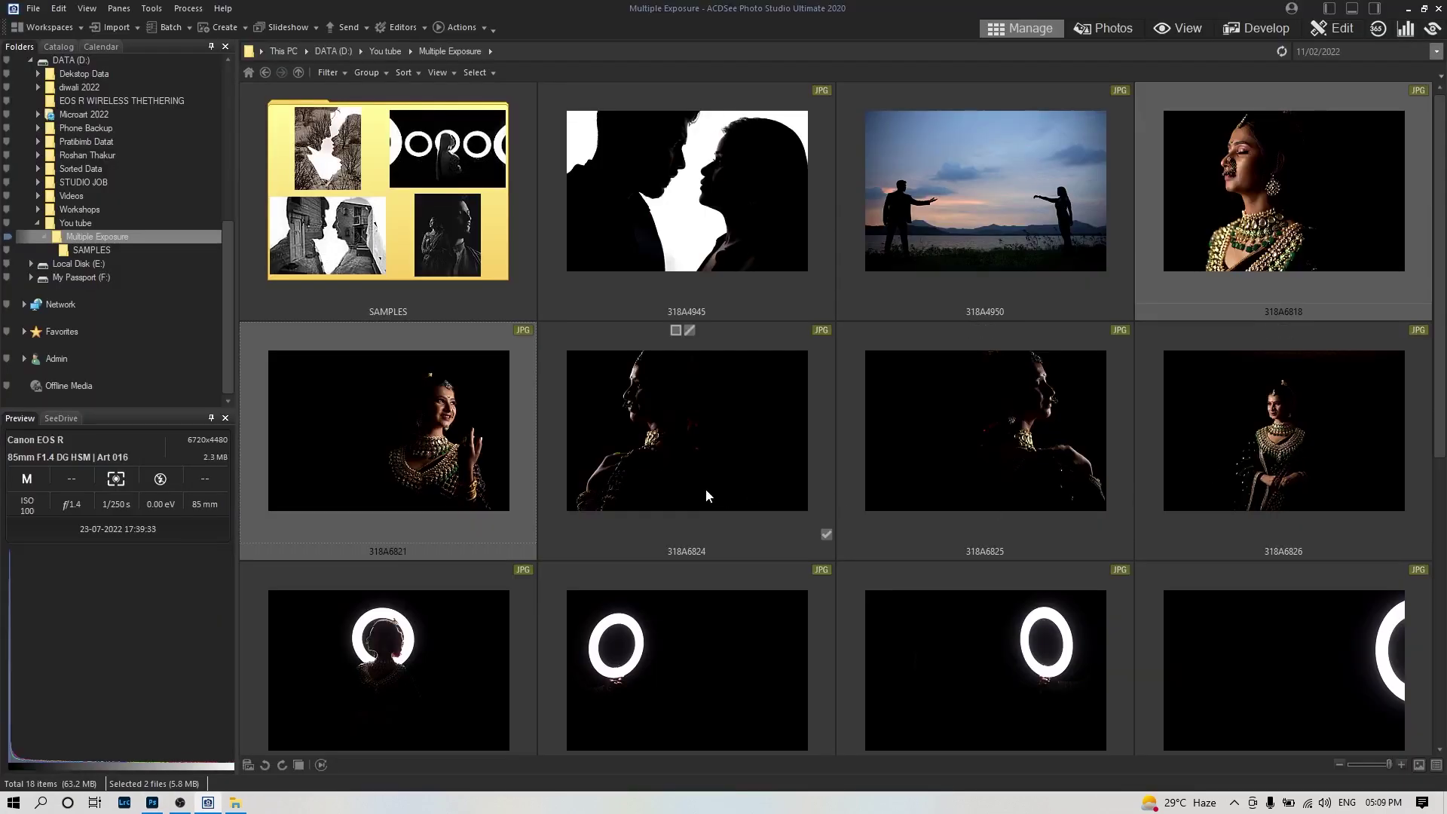
pyautogui.click(688, 432)
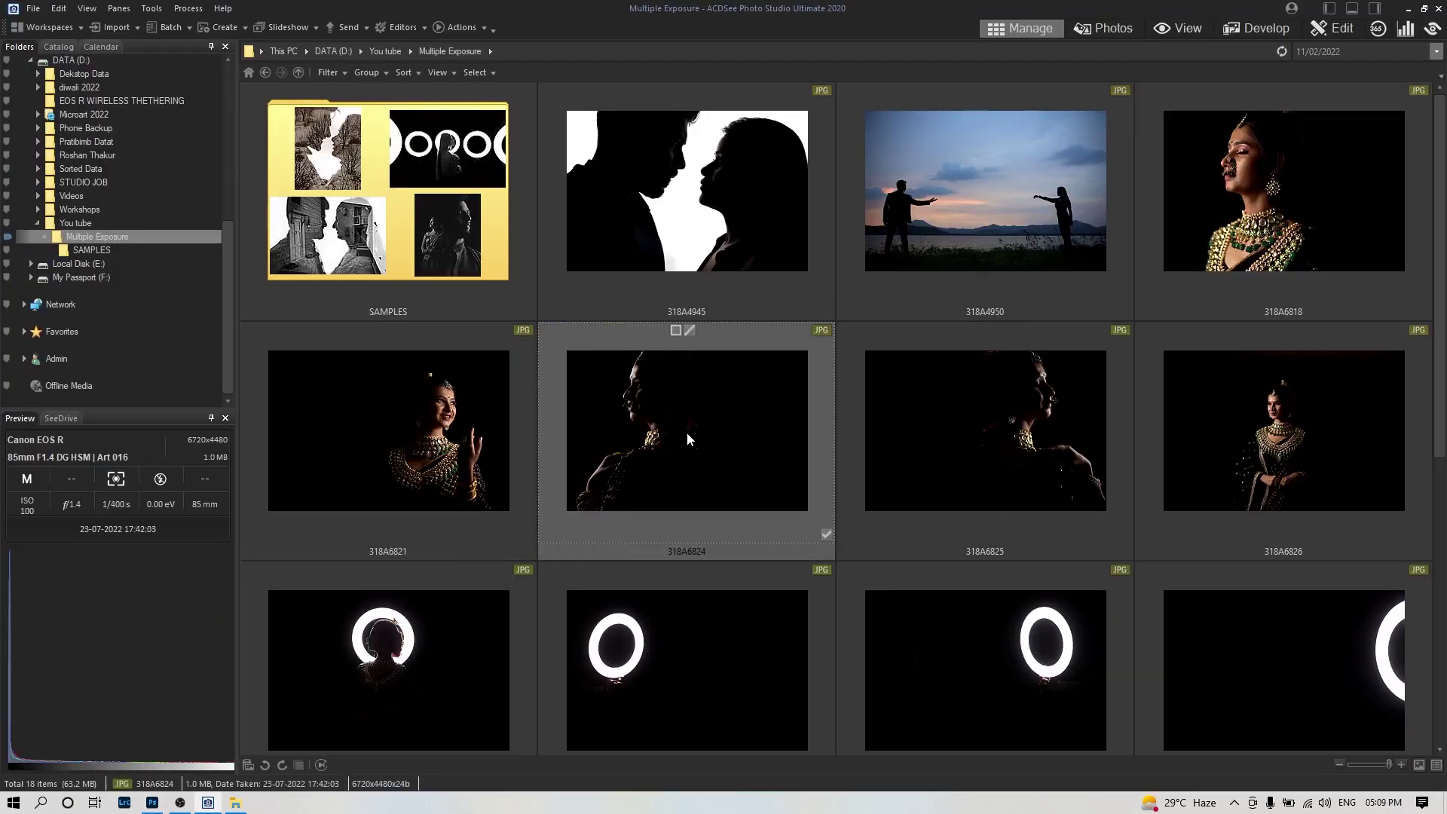
pyautogui.keyDown('ctrl'); pyautogui.click(1044, 443); pyautogui.keyUp('ctrl')
pyautogui.hotkey('alt', 'Tab')
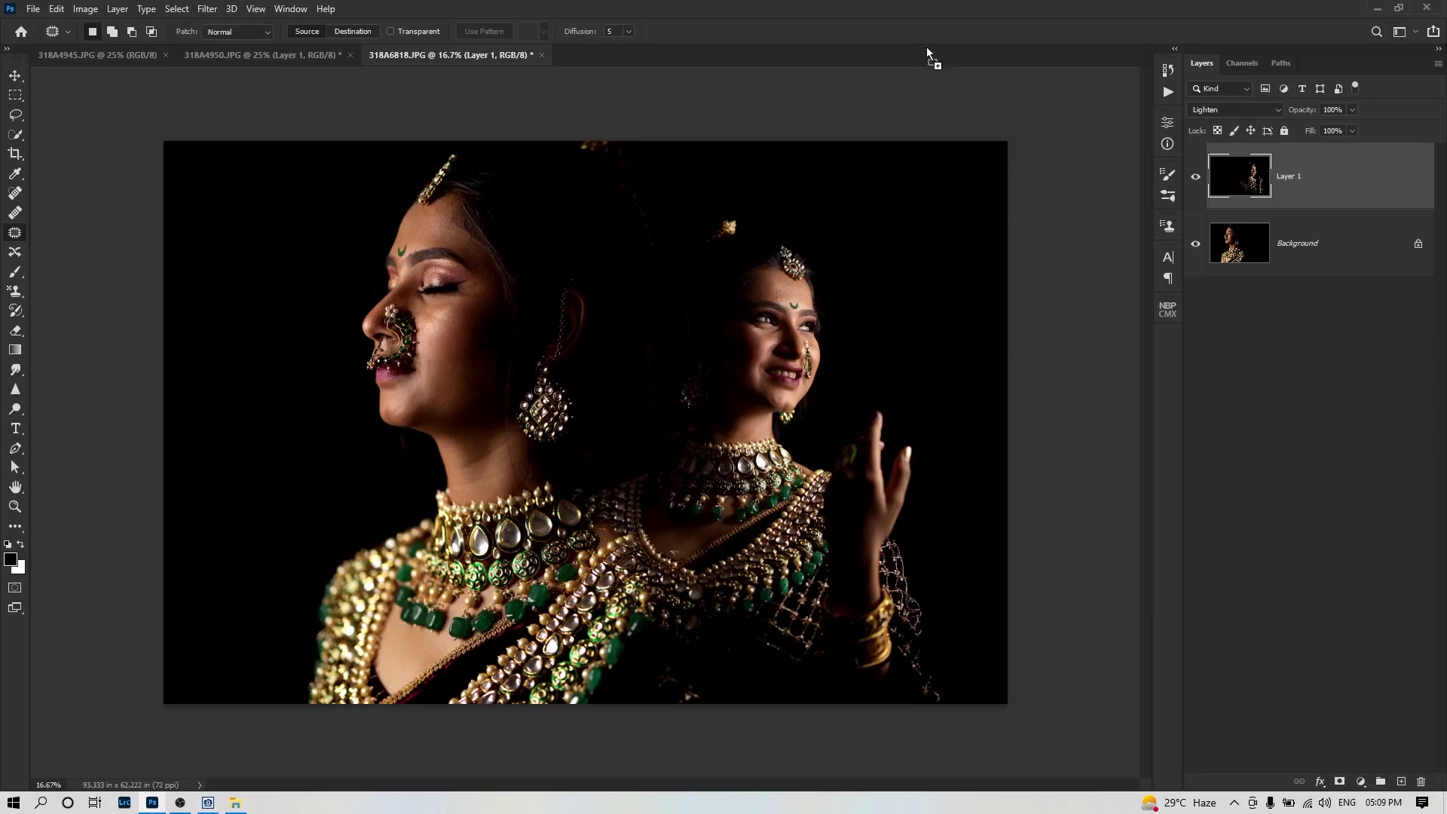
pyautogui.moveTo(900, 52); pyautogui.dragTo(898, 54)
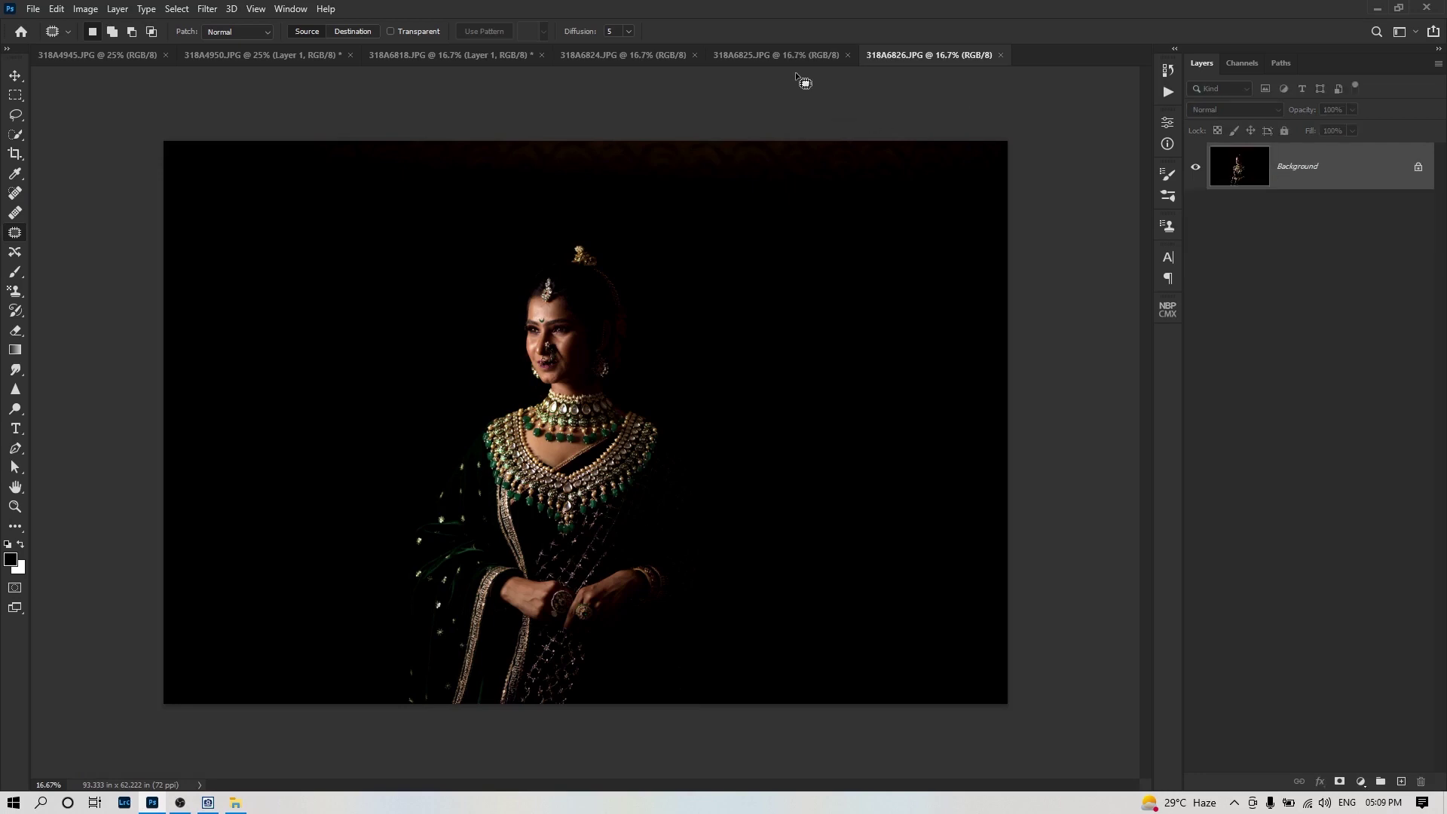
# Step: Copy all of 318A6824, close it, and paste it into 318A6826 as a new layer
pyautogui.click(626, 63)
pyautogui.hotkey('ctrl', 'a')
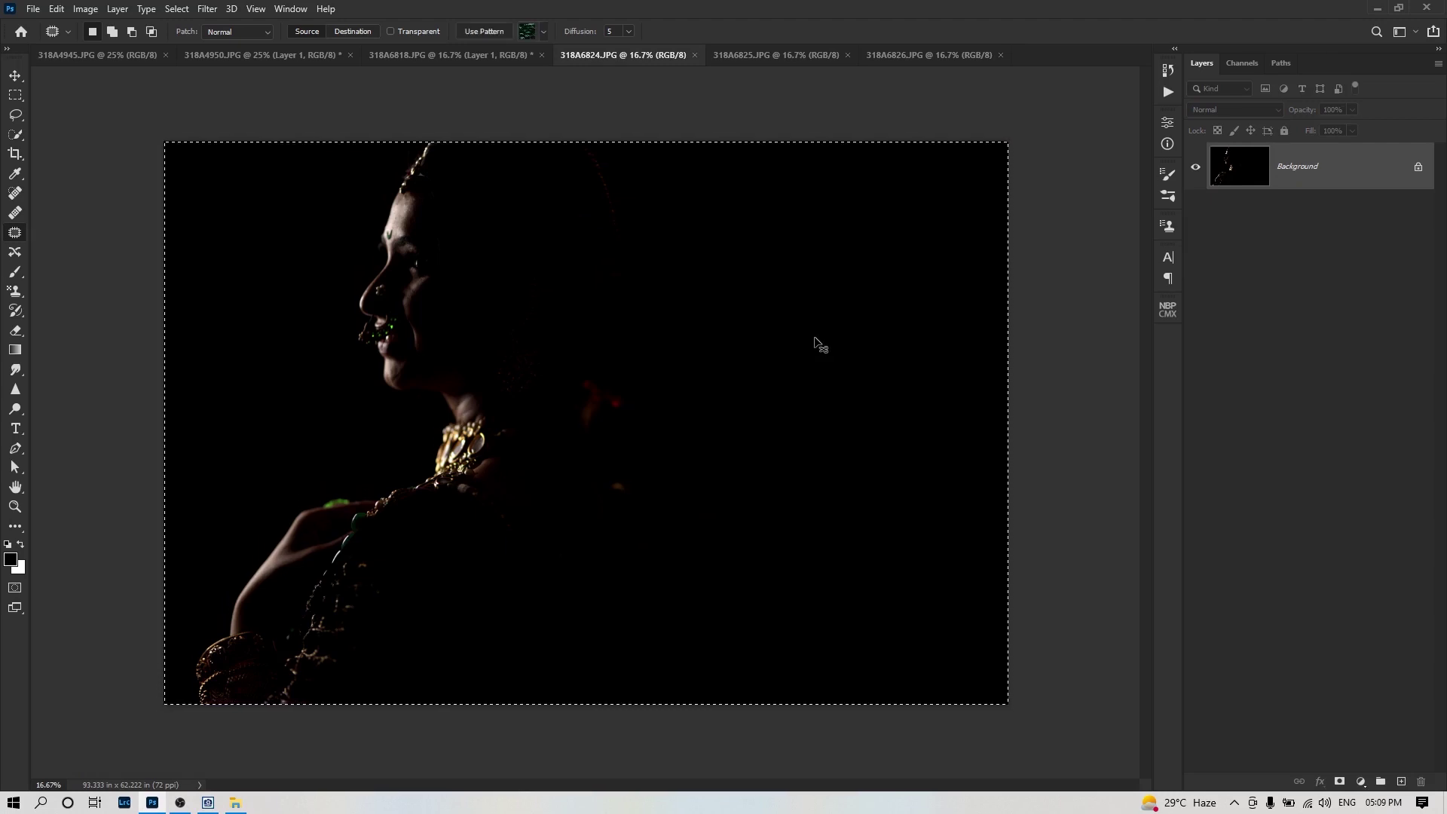
pyautogui.hotkey('ctrl', 'w')
pyautogui.hotkey('ctrl', 'v')
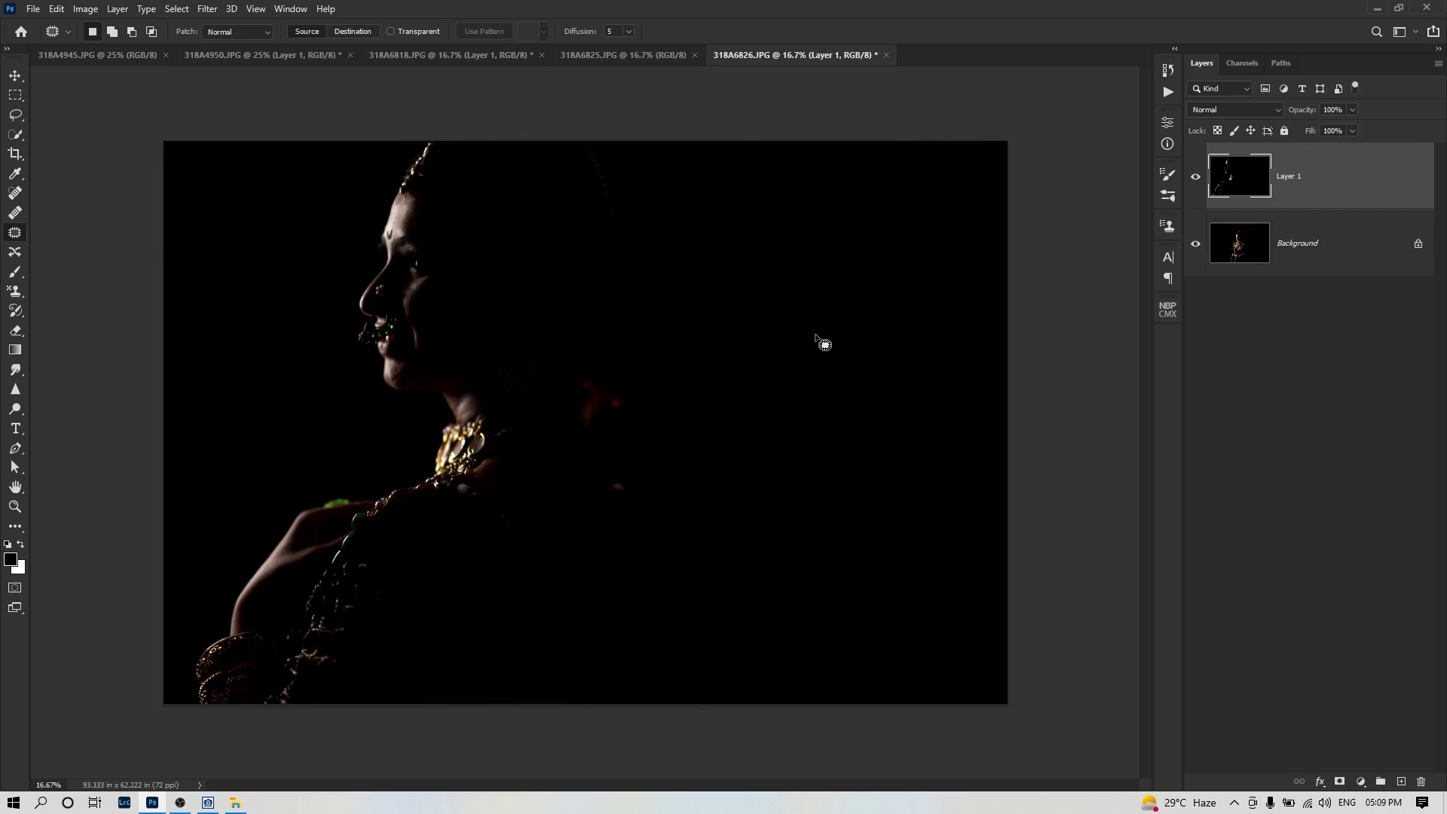
# Step: Copy all of 318A6825, close it, and paste it into 318A6826 as the topmost layer
pyautogui.click(633, 52)
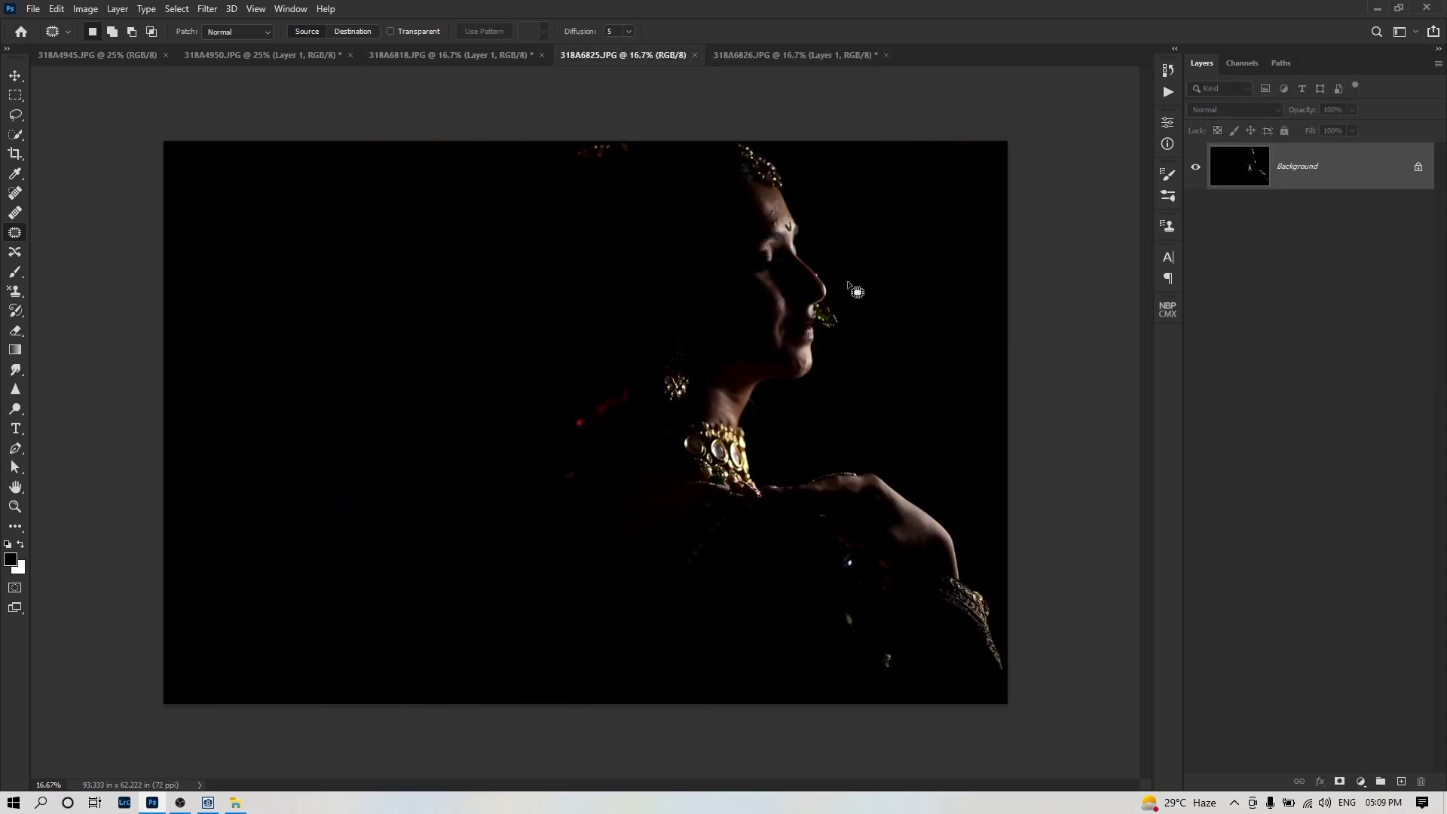
pyautogui.hotkey('ctrl', 'a')
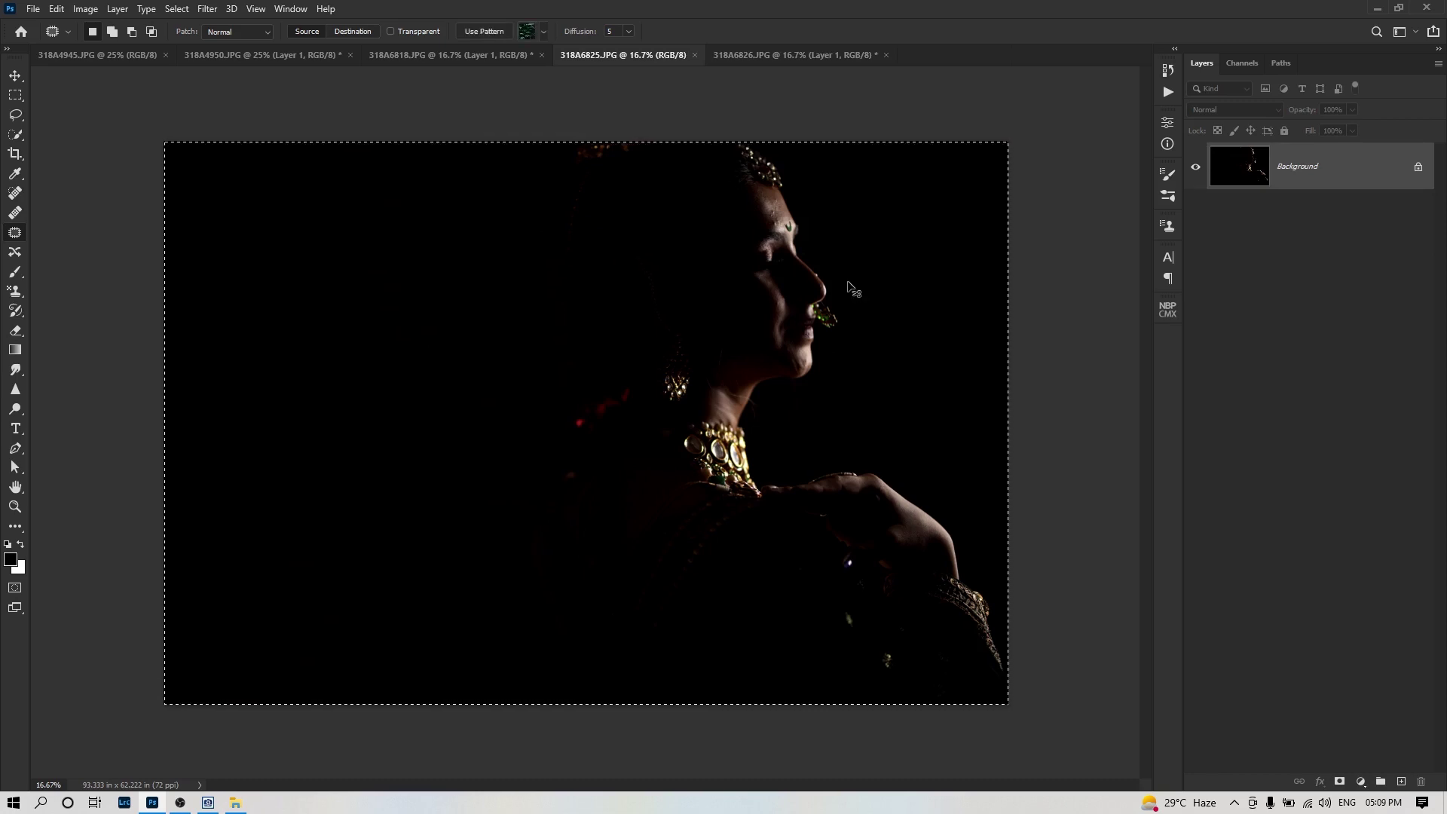
pyautogui.hotkey('ctrl', 'w')
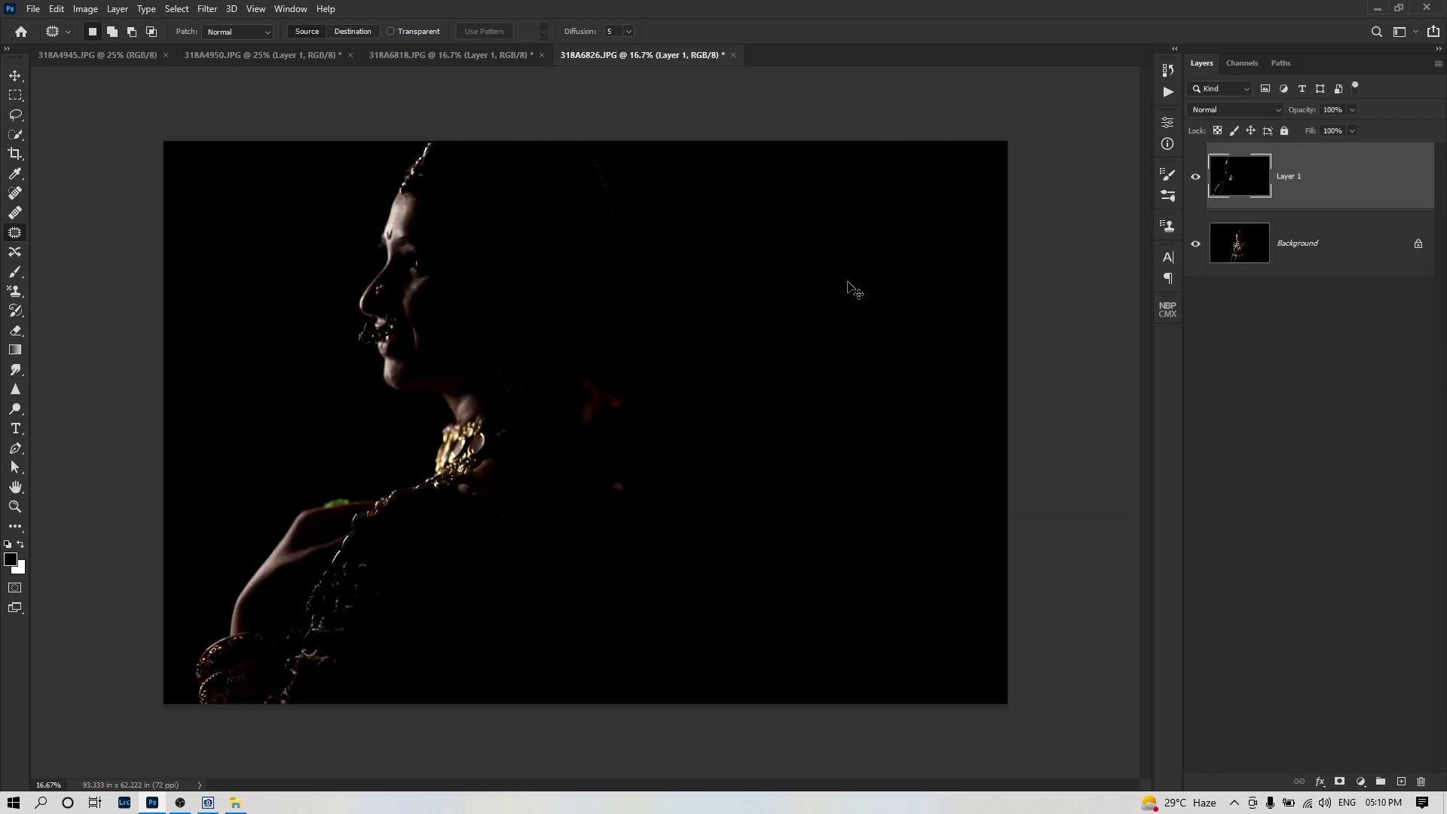
pyautogui.hotkey('ctrl', 'v')
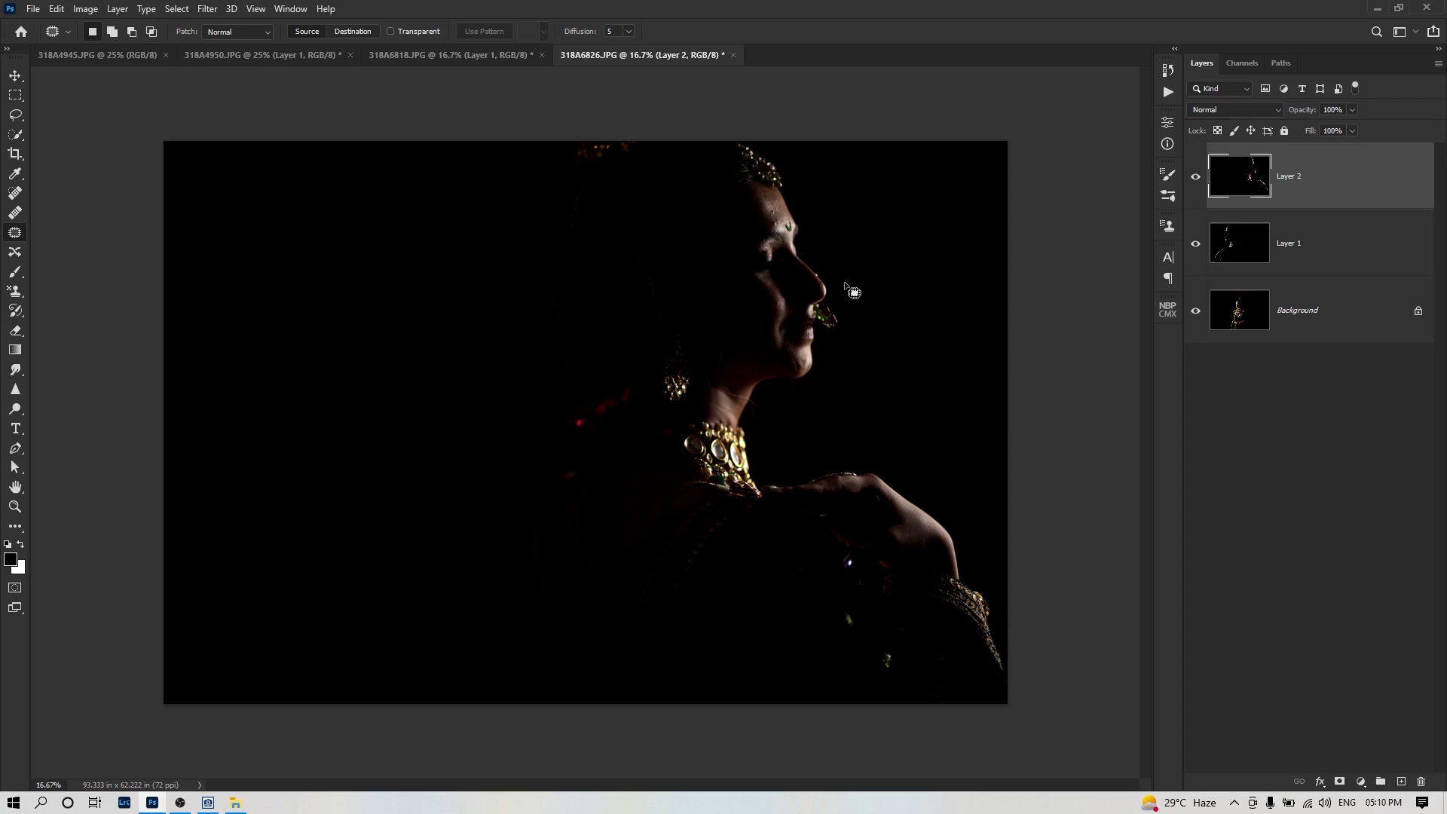
# Step: Set the blend mode of both pasted profile layers, Layer 1 and Layer 2, to Lighten
pyautogui.keyDown('shift'); pyautogui.click(1343, 256); pyautogui.keyUp('shift')
pyautogui.click(1227, 110)
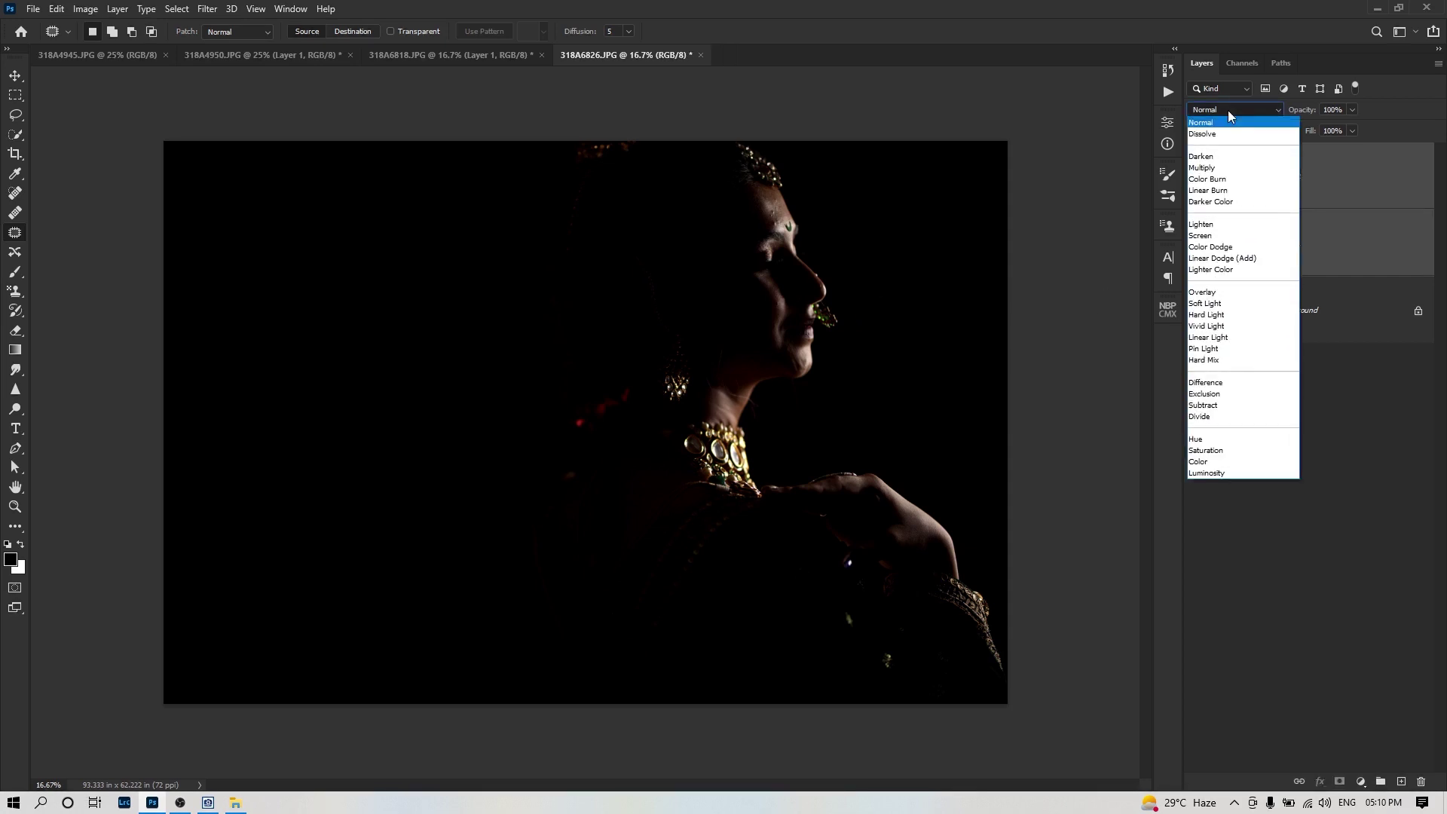
pyautogui.click(1213, 225)
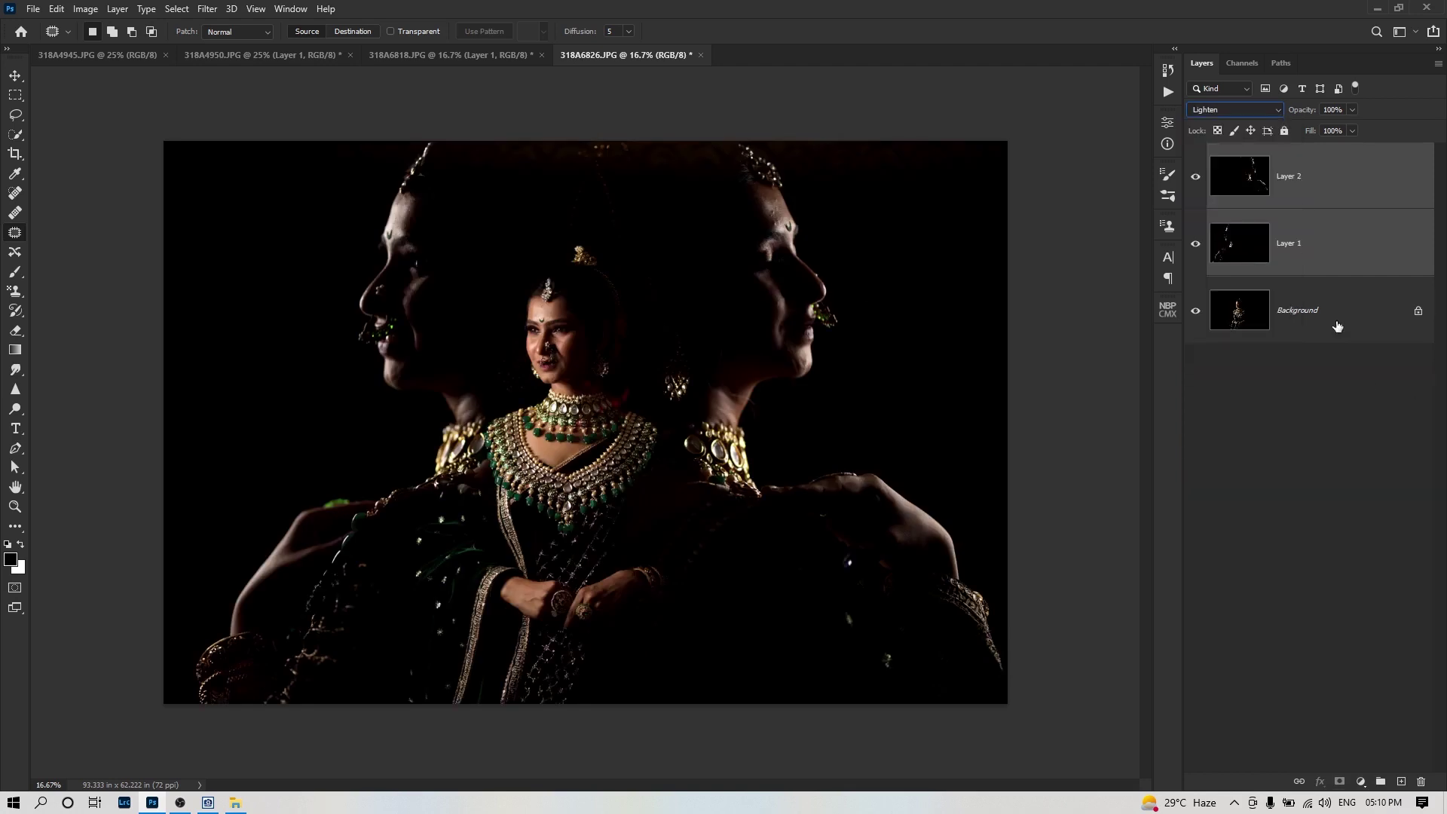
# Step: Move the left-facing profile on Layer 1 horizontally to the left, away from the central figure, using Free Transform
pyautogui.click(1328, 238)
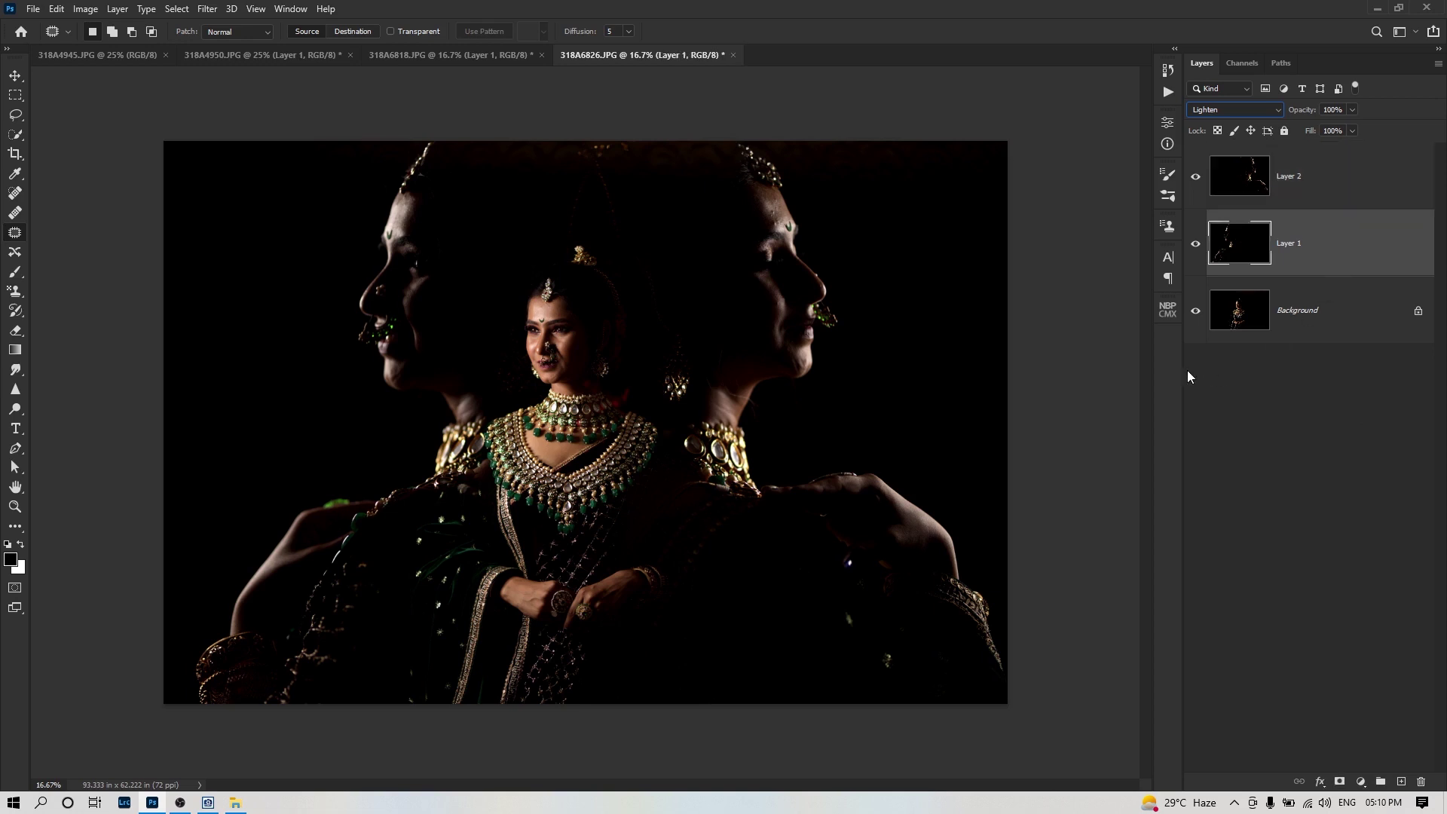
pyautogui.hotkey('ctrl', 't')
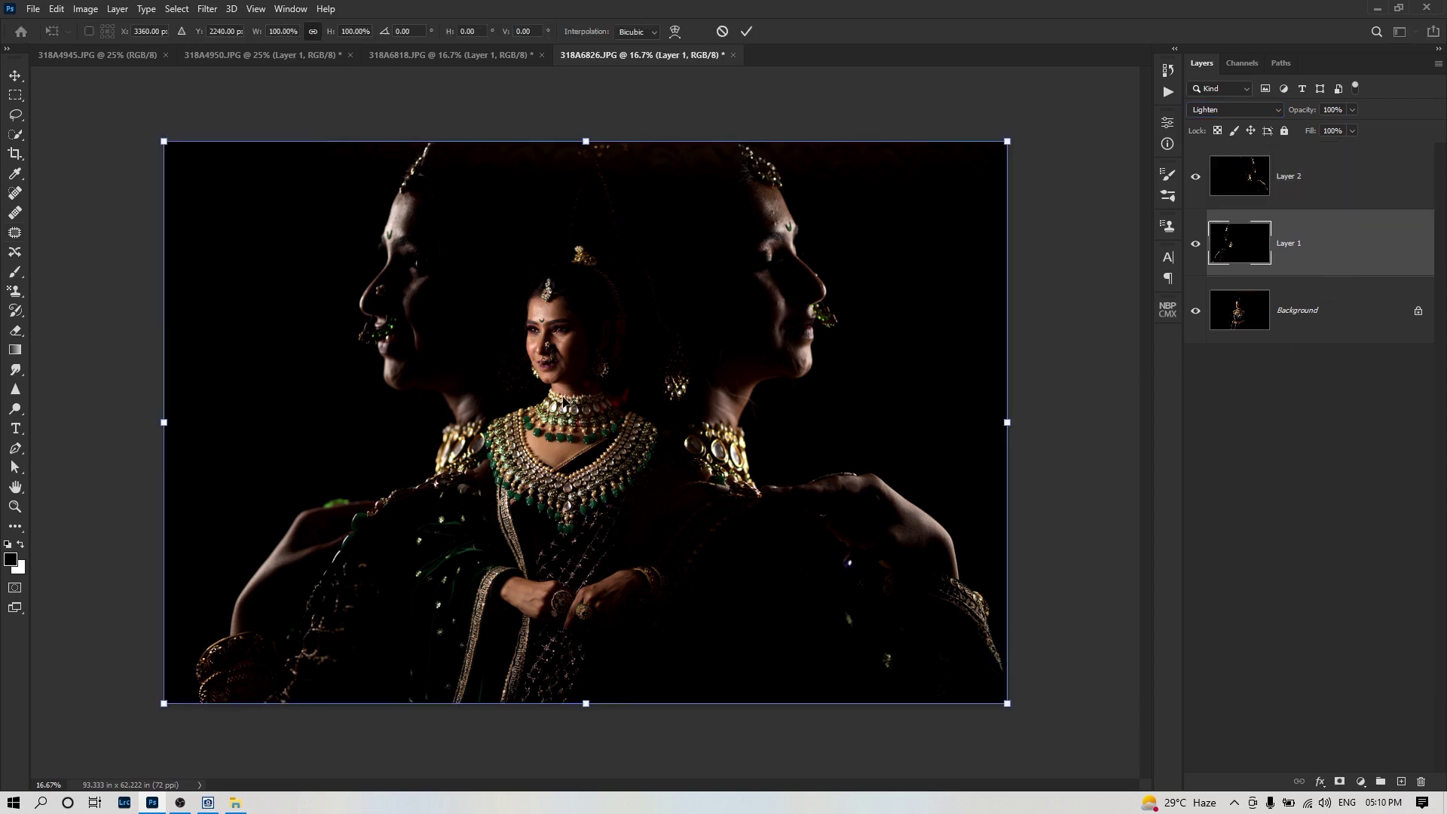
pyautogui.moveTo(558, 396); pyautogui.dragTo(503, 396)
pyautogui.press('Return')
# Step: Move the right-facing profile on Layer 2 slightly to the right, away from the central figure, using Free Transform
pyautogui.click(1303, 199)
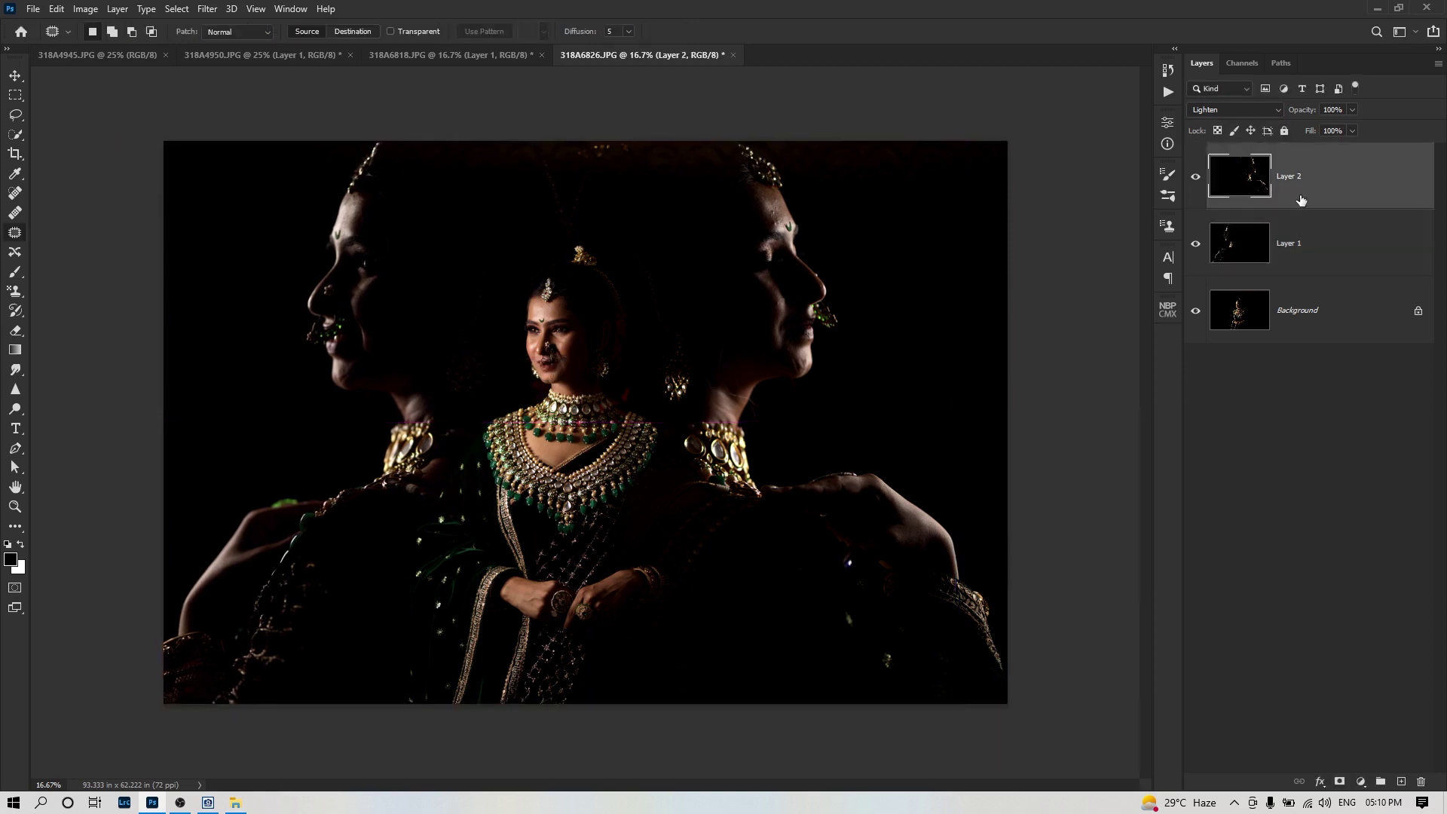
pyautogui.hotkey('ctrl', 't')
pyautogui.moveTo(740, 454); pyautogui.dragTo(760, 453)
pyautogui.press('Return')
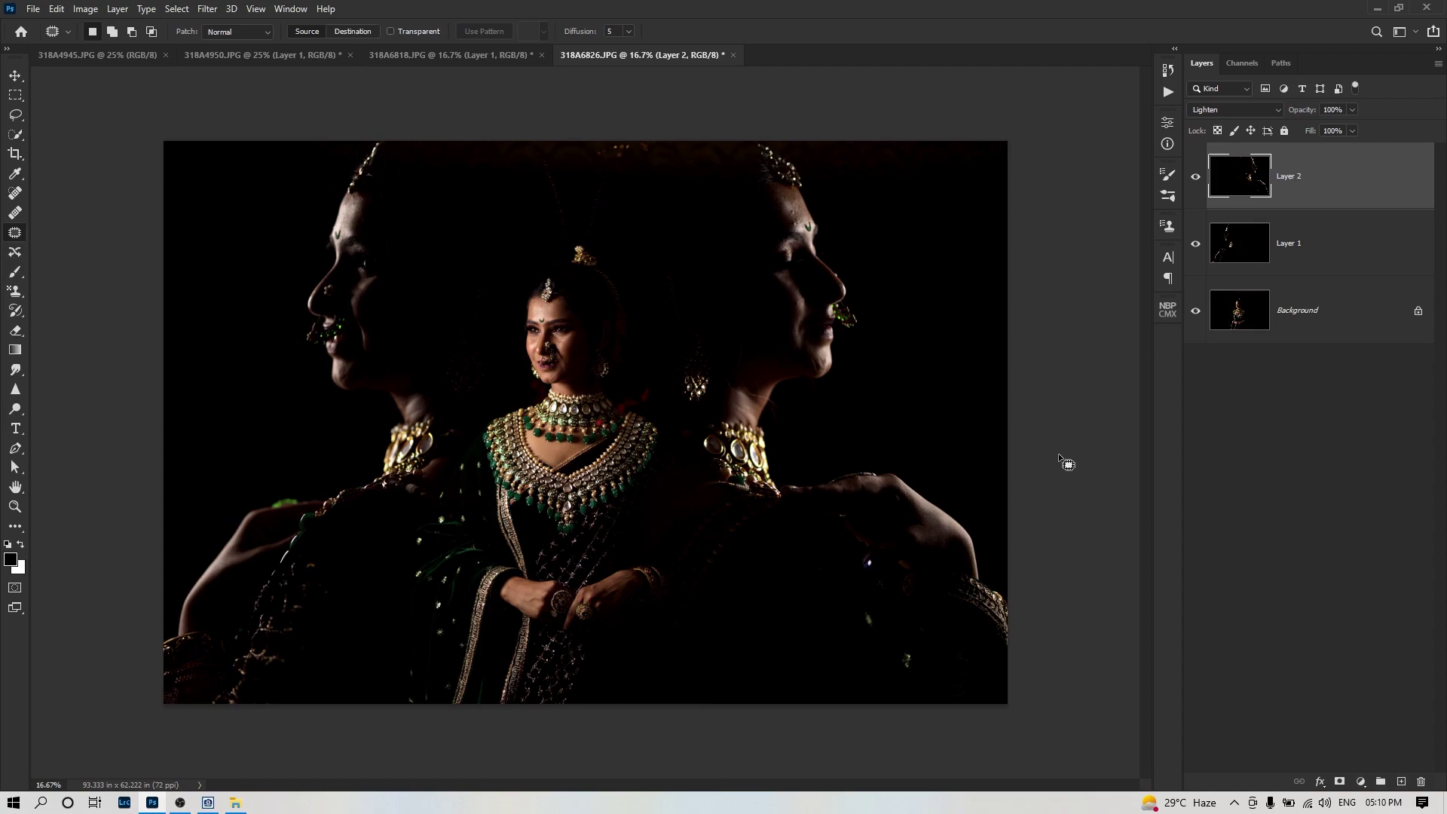
# Step: Switch to ACDSee and view the ring-light sample 318A6417 in the SAMPLES folder at full size
pyautogui.hotkey('alt', 'Tab')
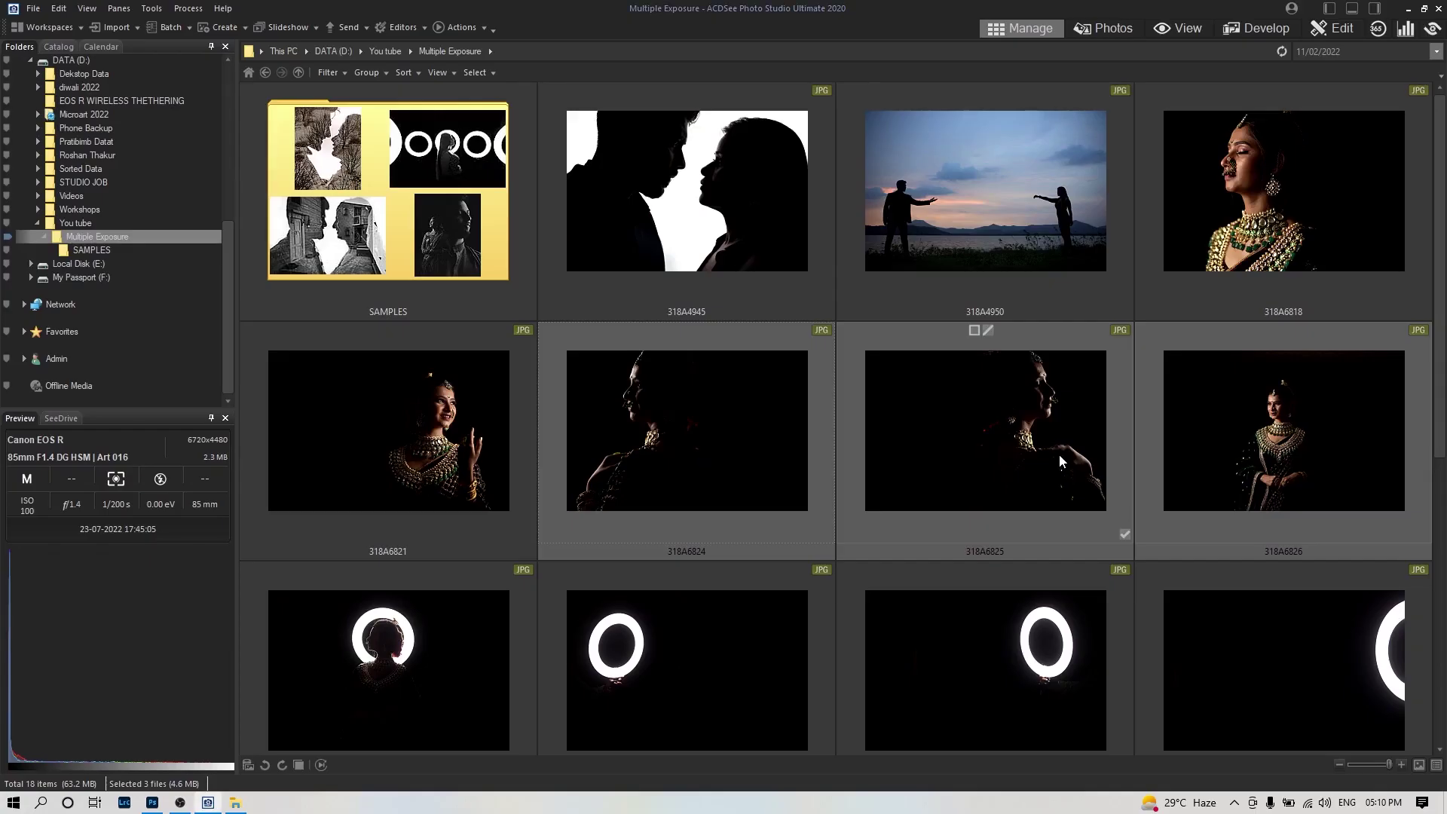
pyautogui.doubleClick(488, 208)
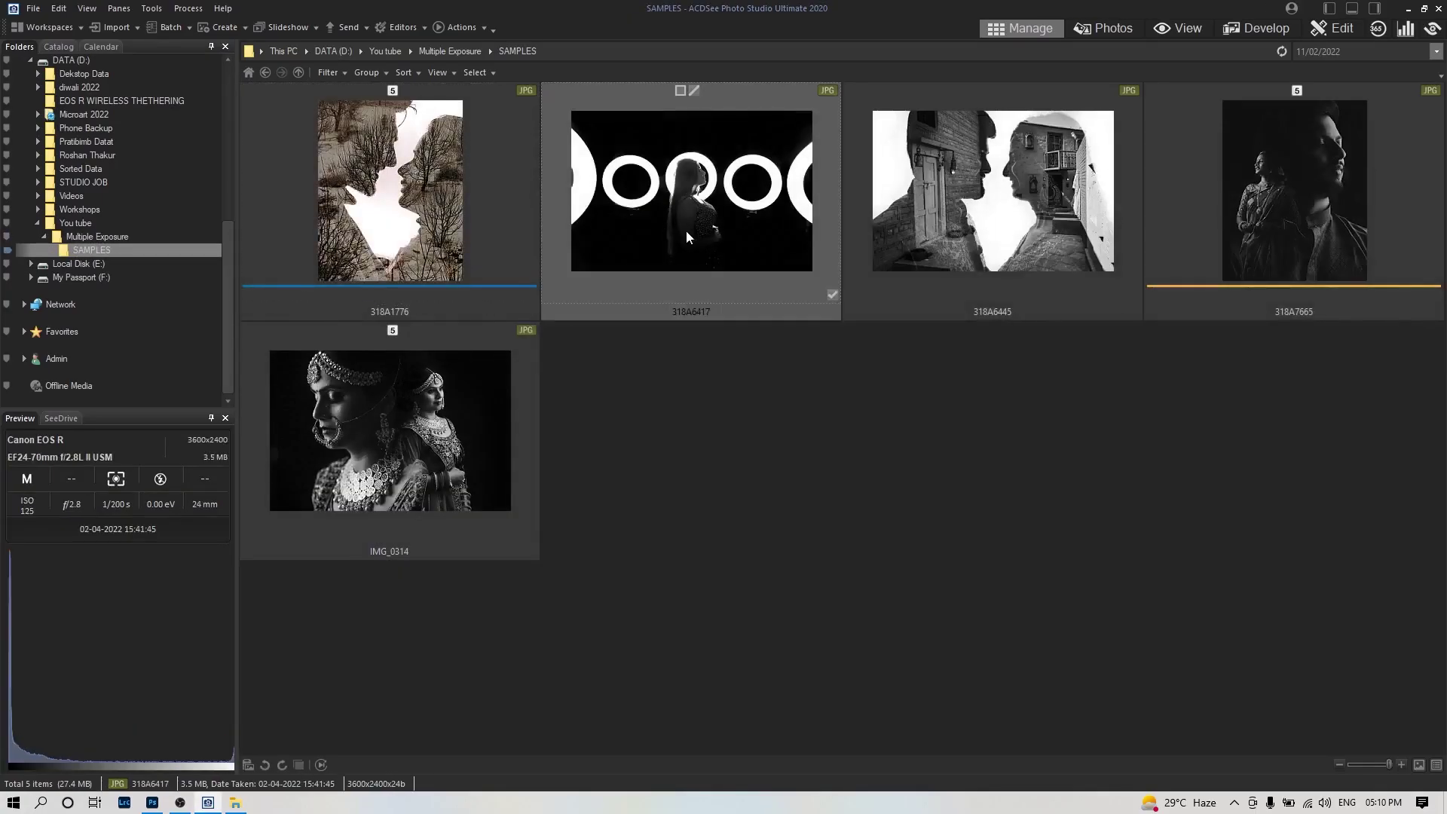
pyautogui.doubleClick(716, 232)
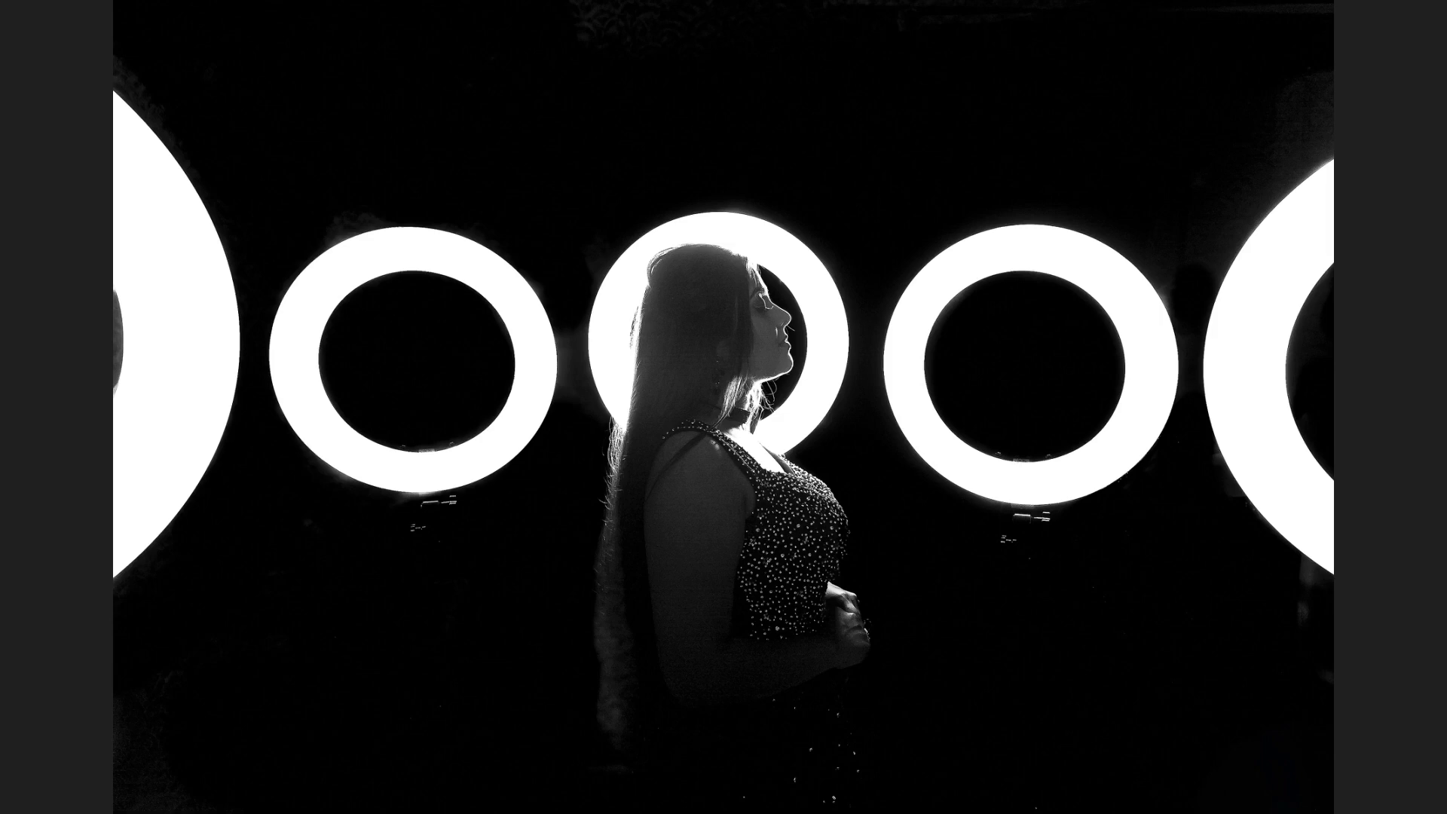
pyautogui.press('Escape')
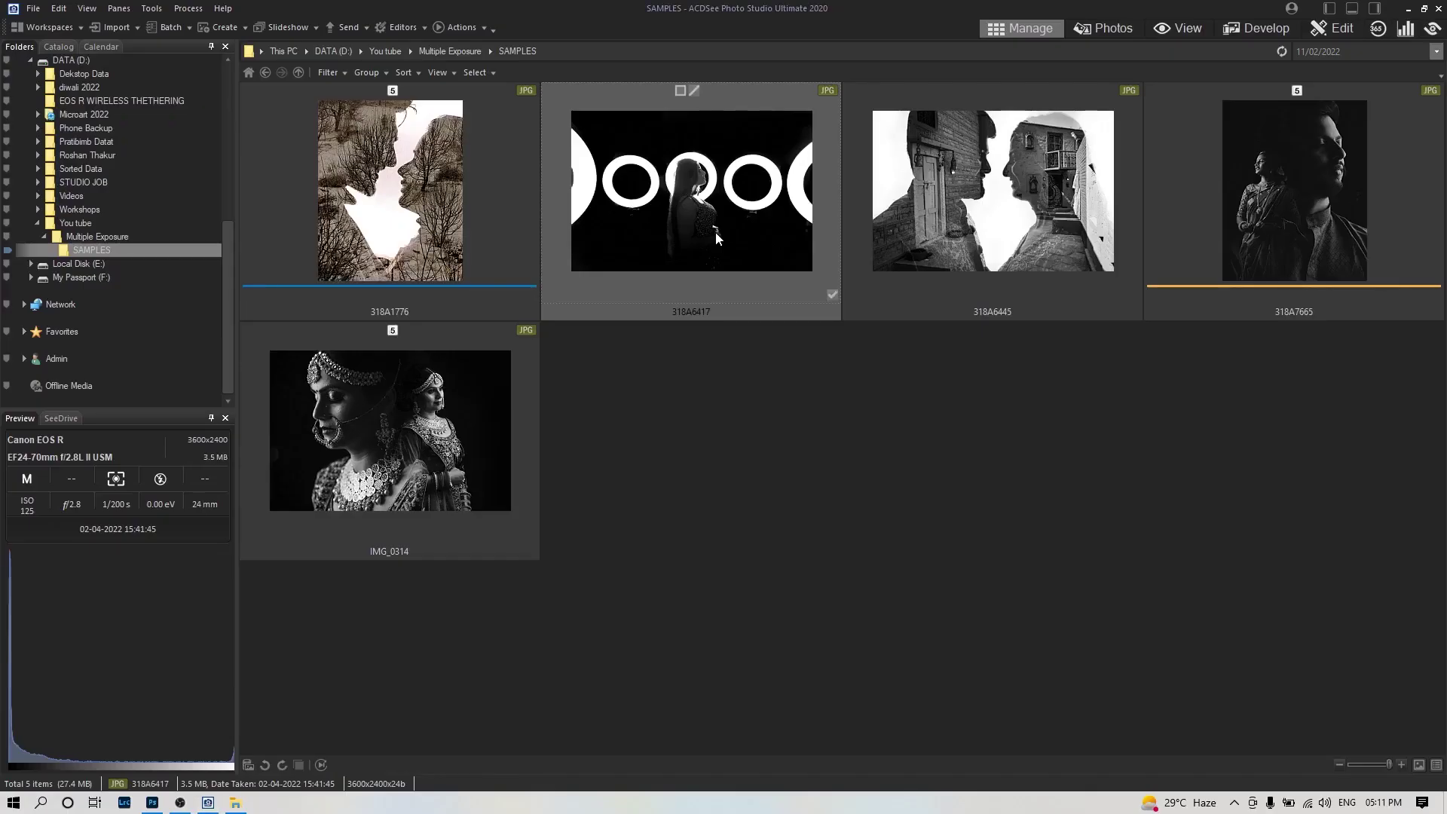
# Step: From the Multiple Exposure folder, open the five ring-light photos 318A6840 to 318A6844 in Photoshop
pyautogui.click(116, 237)
pyautogui.scroll(-2, 1026, 512)
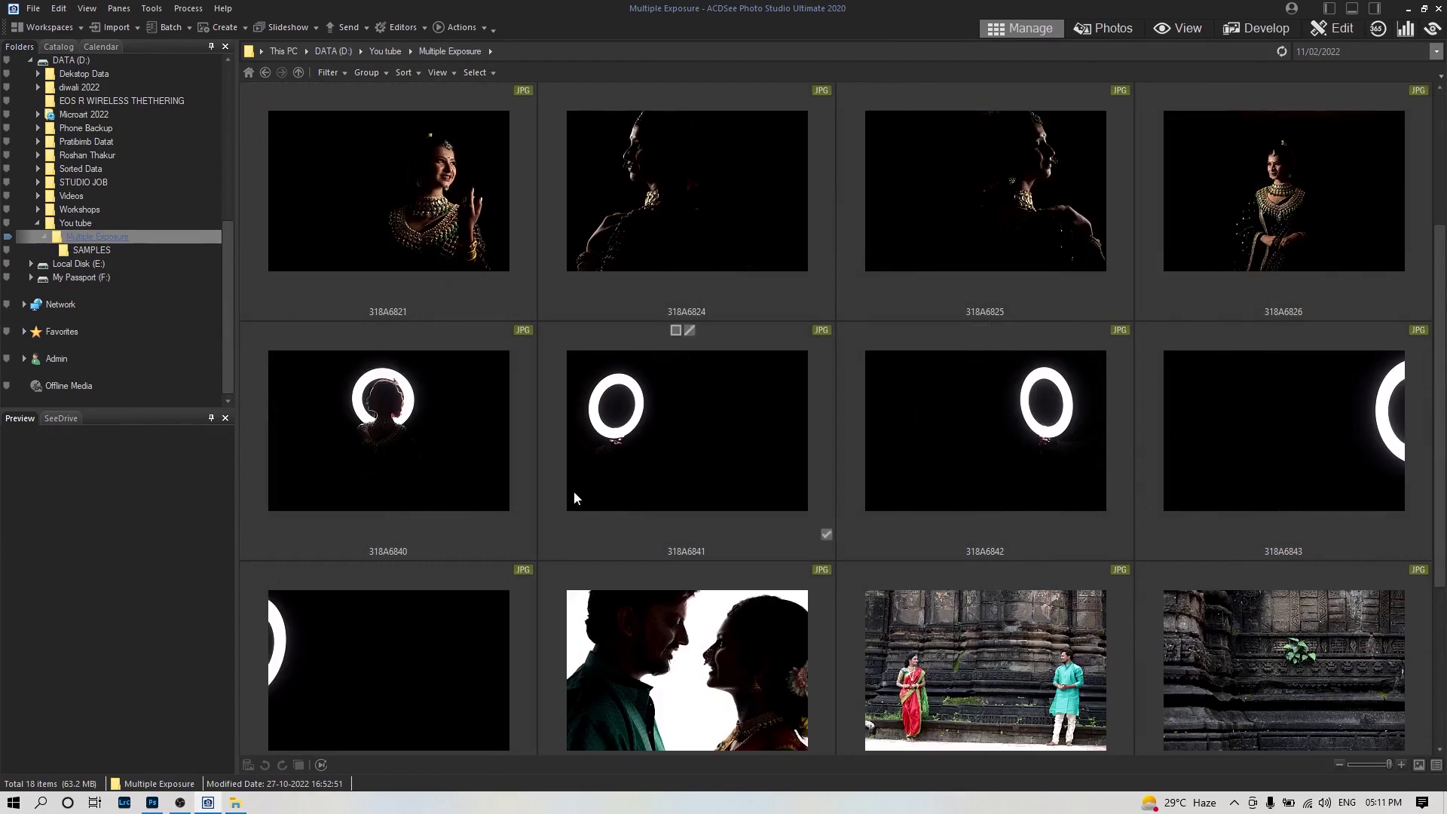
pyautogui.click(443, 455)
pyautogui.keyDown('shift'); pyautogui.click(460, 677); pyautogui.keyUp('shift')
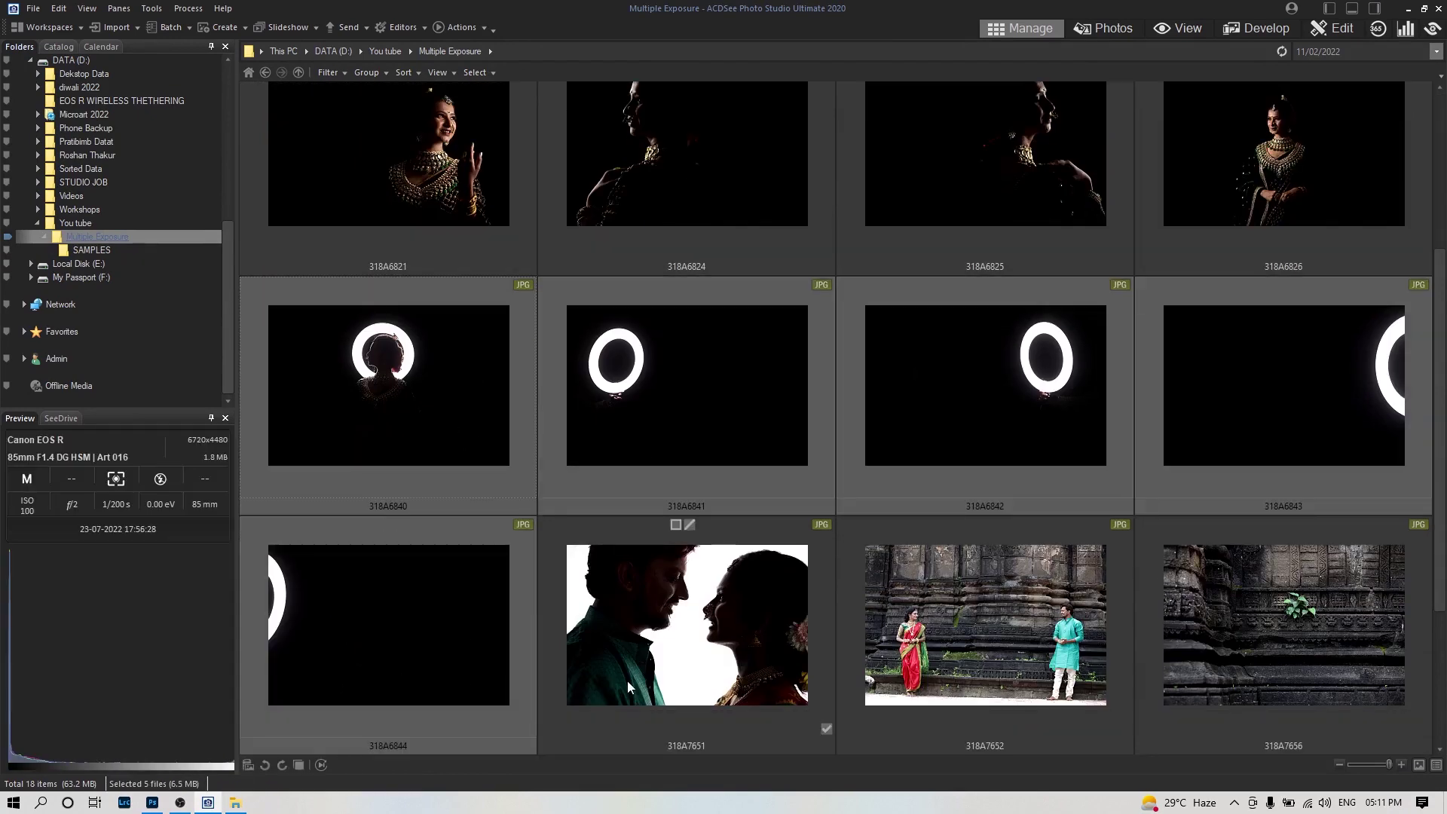
pyautogui.hotkey('alt', 'Tab')
pyautogui.moveTo(418, 642); pyautogui.dragTo(859, 58)
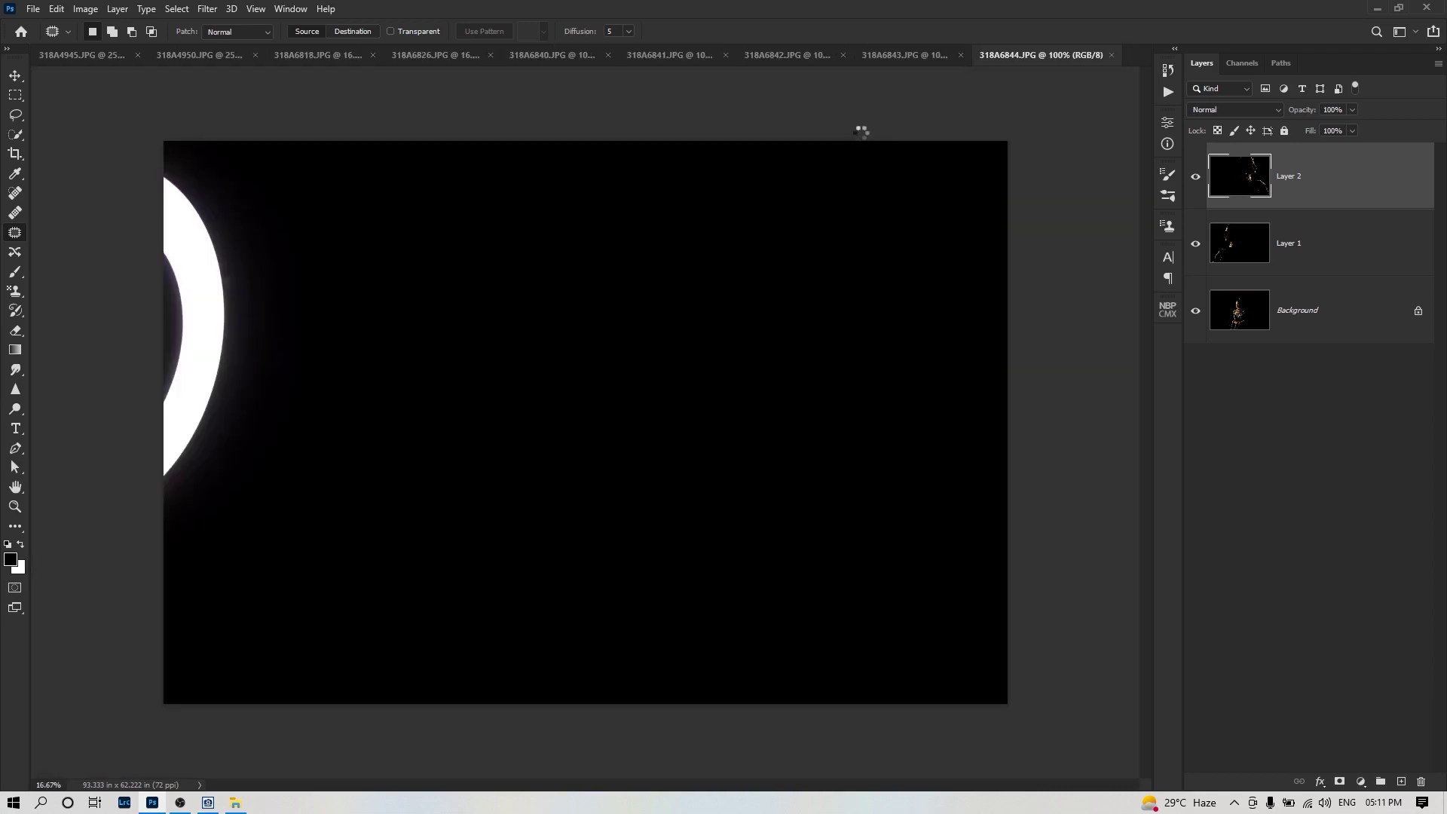
# Step: Copy all of 318A6841, close it, and paste it into 318A6840 as a new layer
pyautogui.click(643, 57)
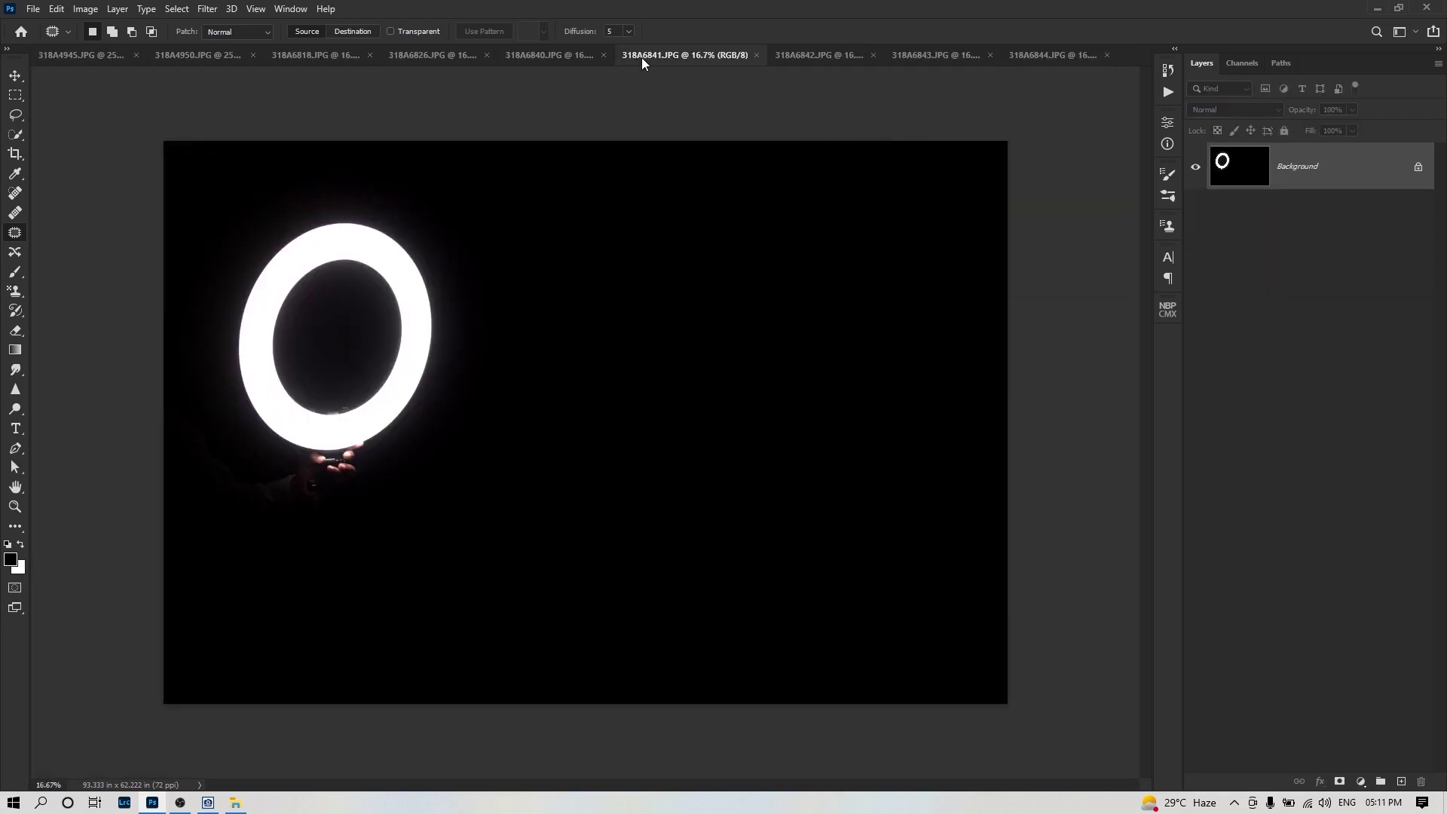
pyautogui.click(562, 62)
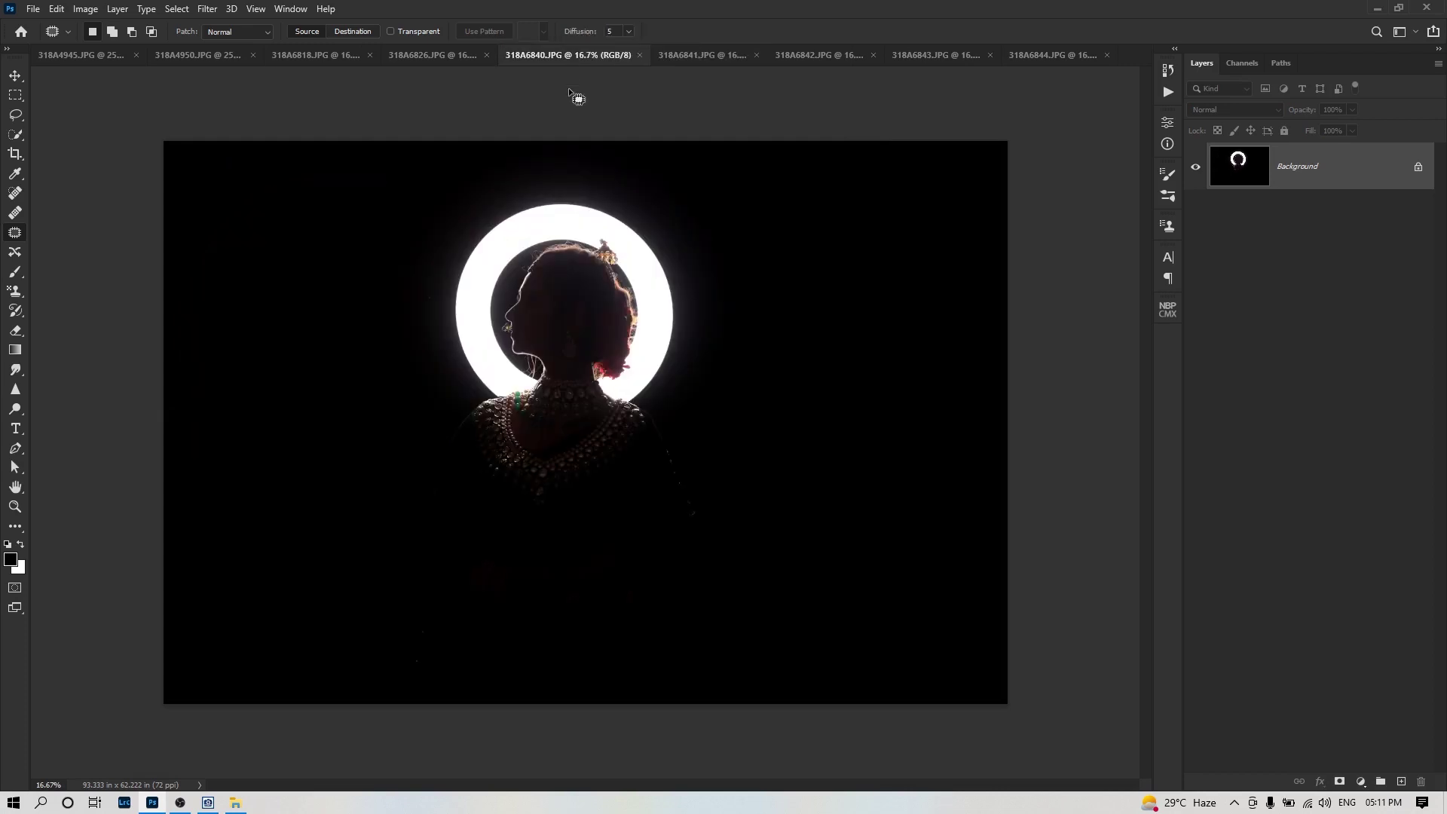
pyautogui.click(702, 57)
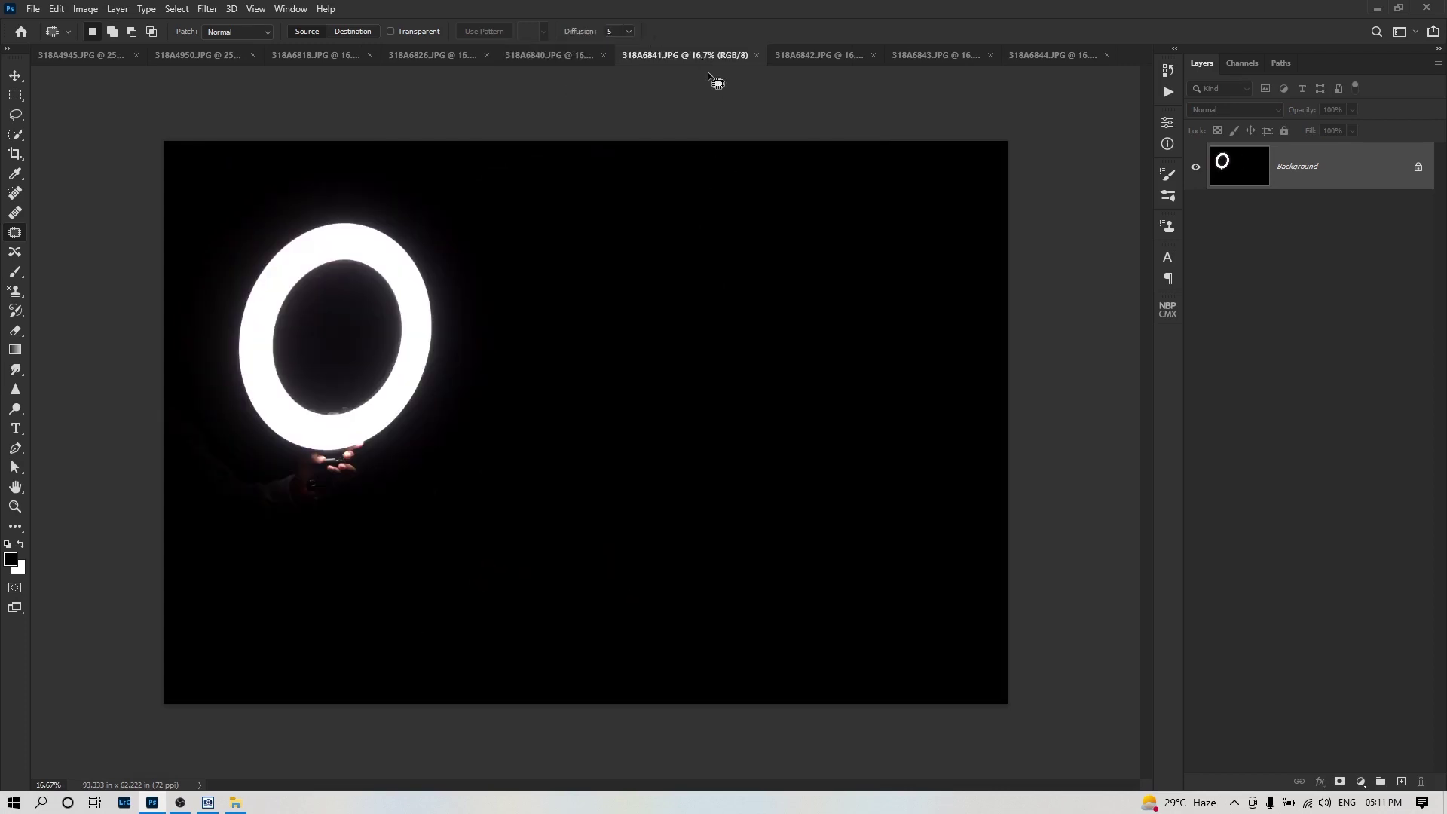
pyautogui.hotkey('ctrl', 'a')
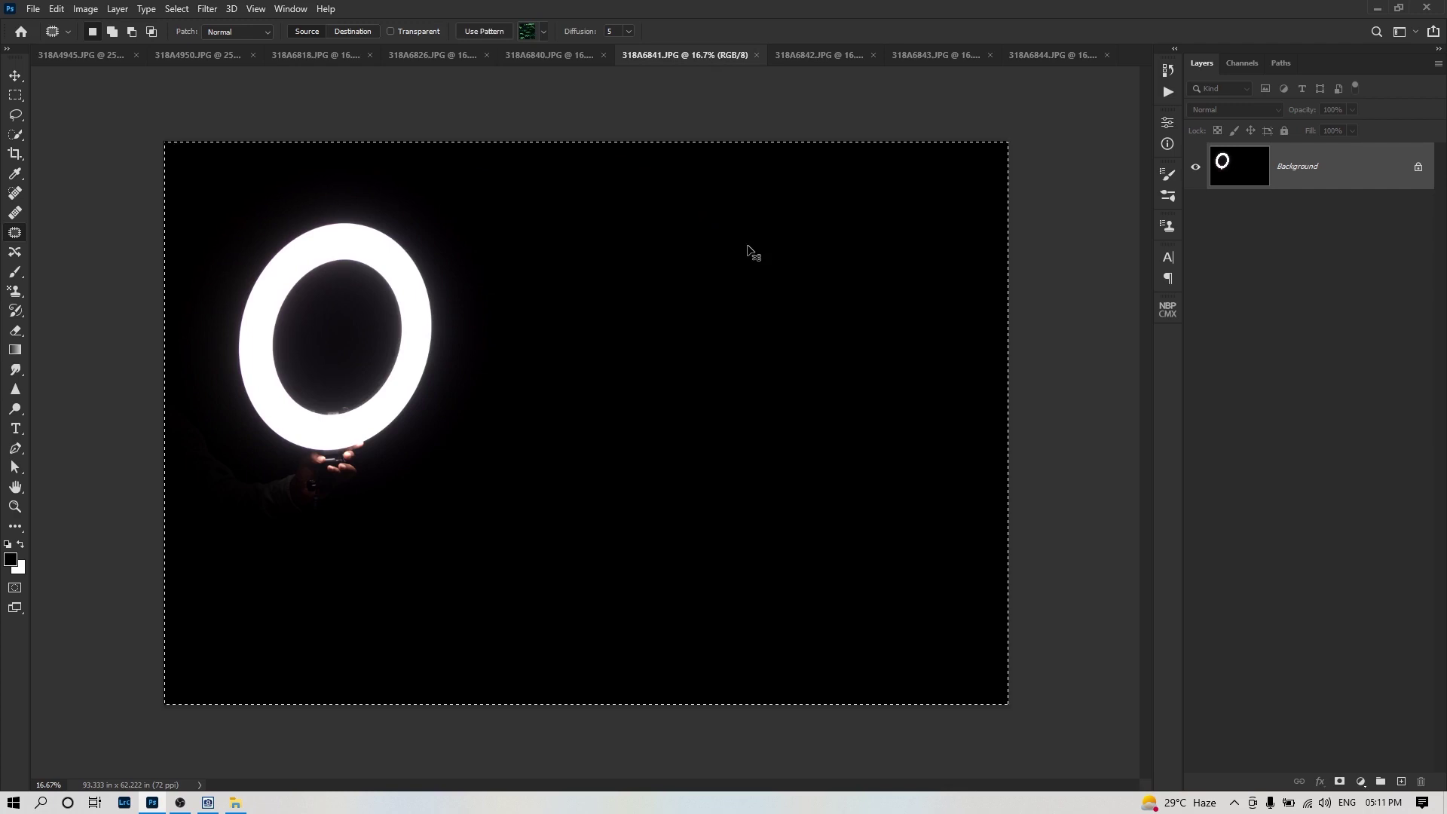
pyautogui.hotkey('ctrl', 'shift', 'Tab')
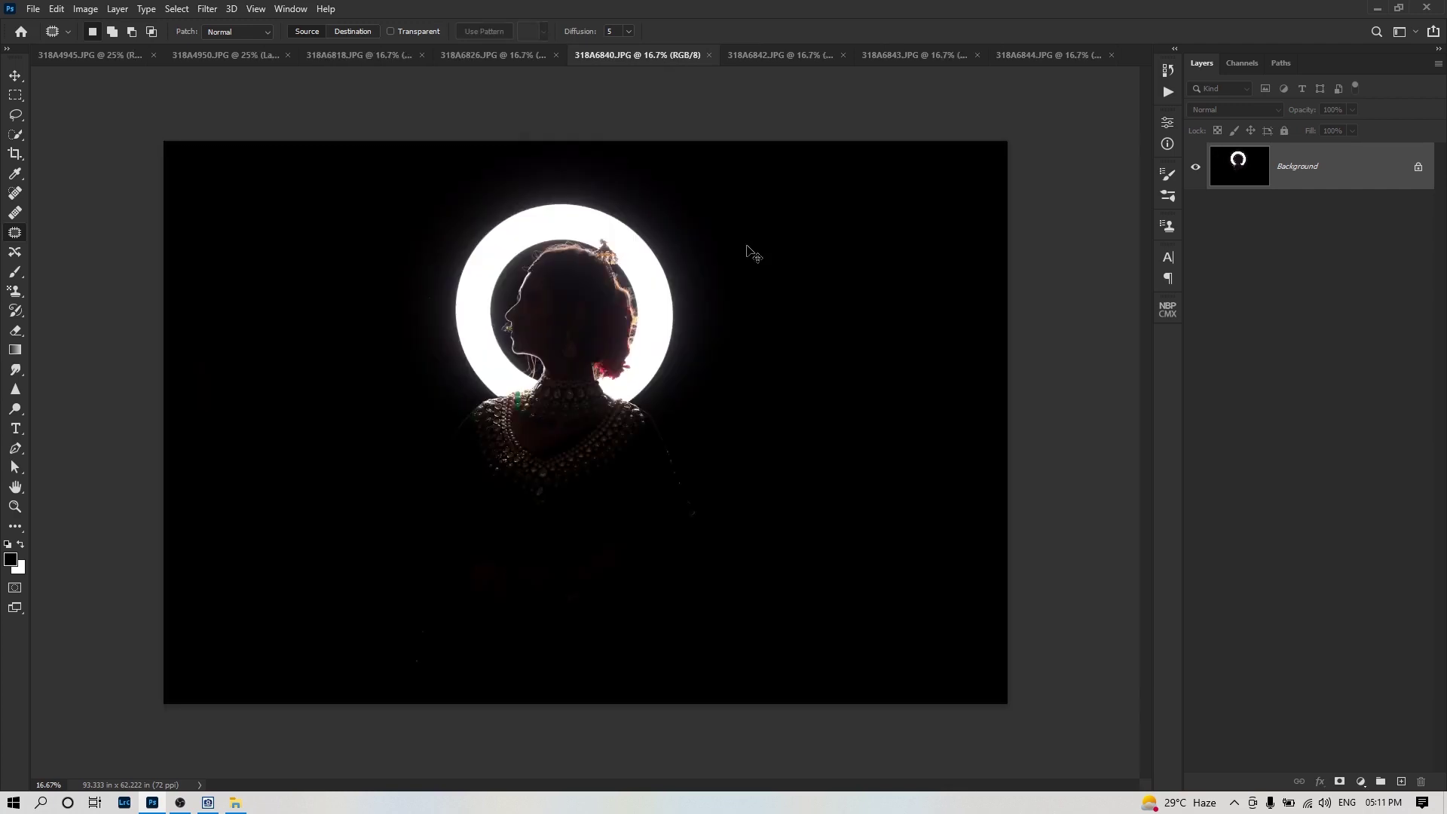
pyautogui.hotkey('ctrl', 'v')
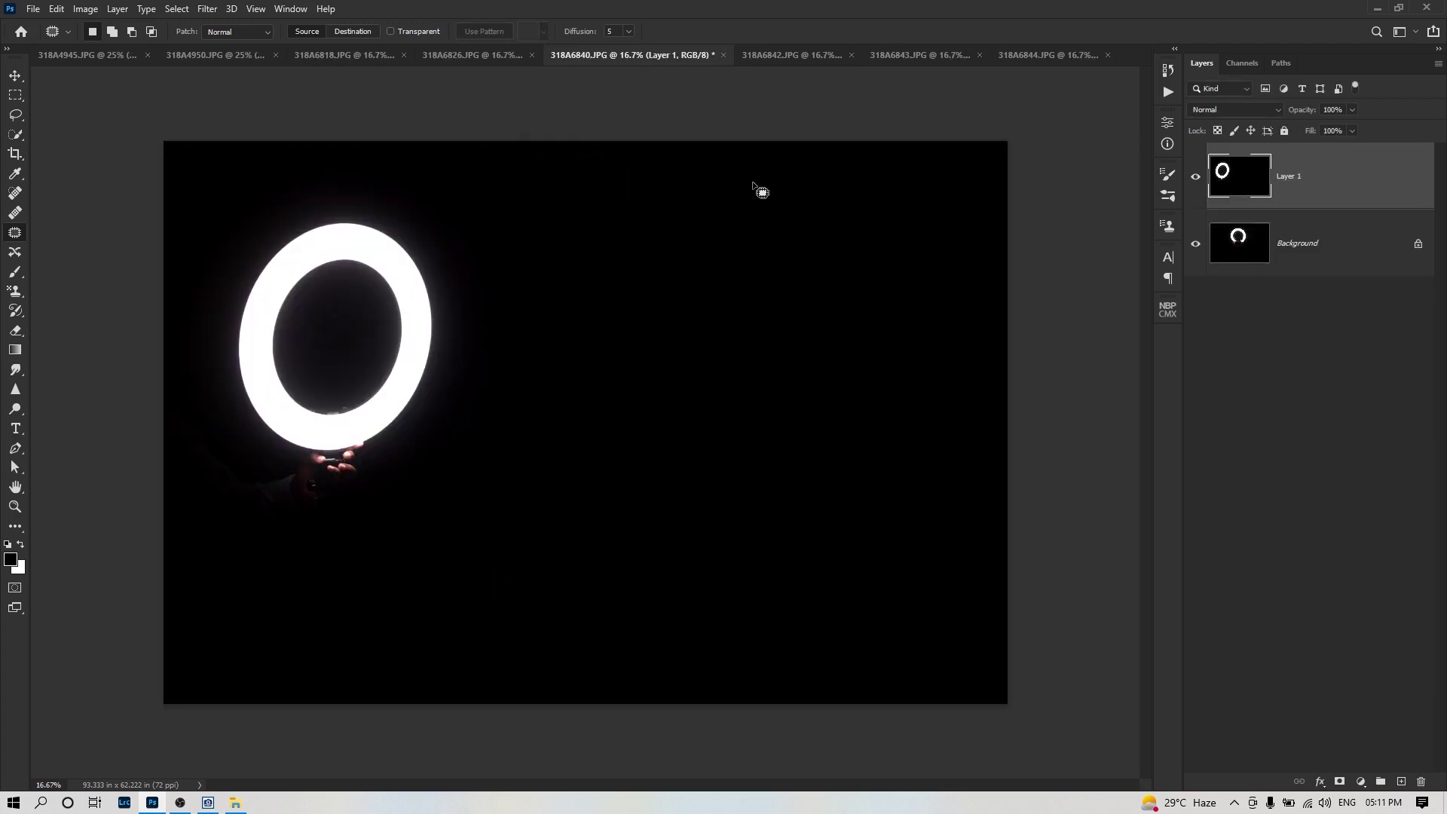
# Step: Copy all of 318A6842, close it, and paste it into 318A6840 above the first ring layer
pyautogui.click(785, 59)
pyautogui.hotkey('ctrl', 'a')
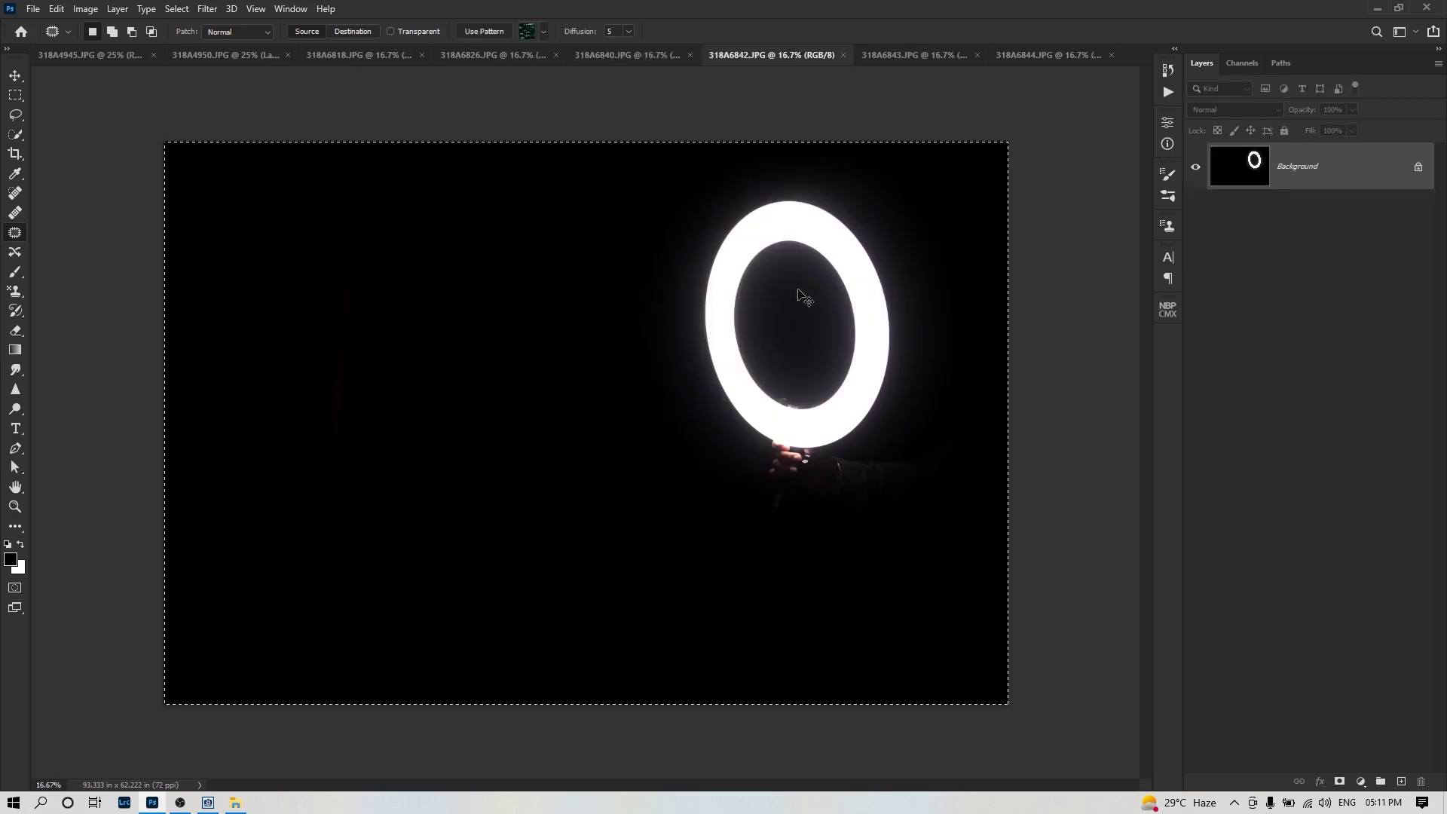
pyautogui.hotkey('ctrl', 'c')
pyautogui.hotkey('ctrl', 'shift', 'Tab')
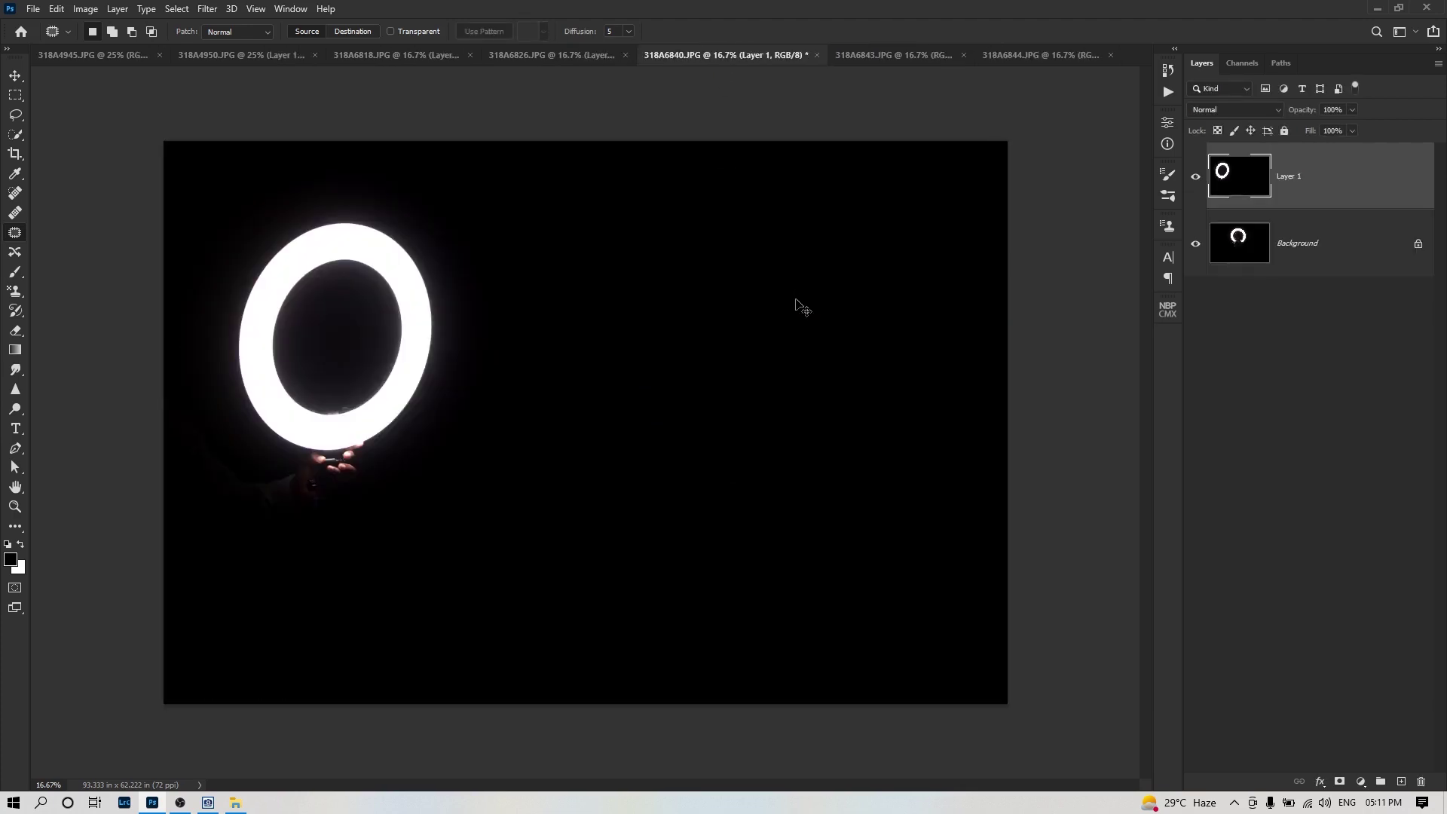
pyautogui.hotkey('ctrl', 'v')
# Step: Copy all of 318A6843, close it, and paste it into 318A6840 as the third ring layer
pyautogui.click(871, 56)
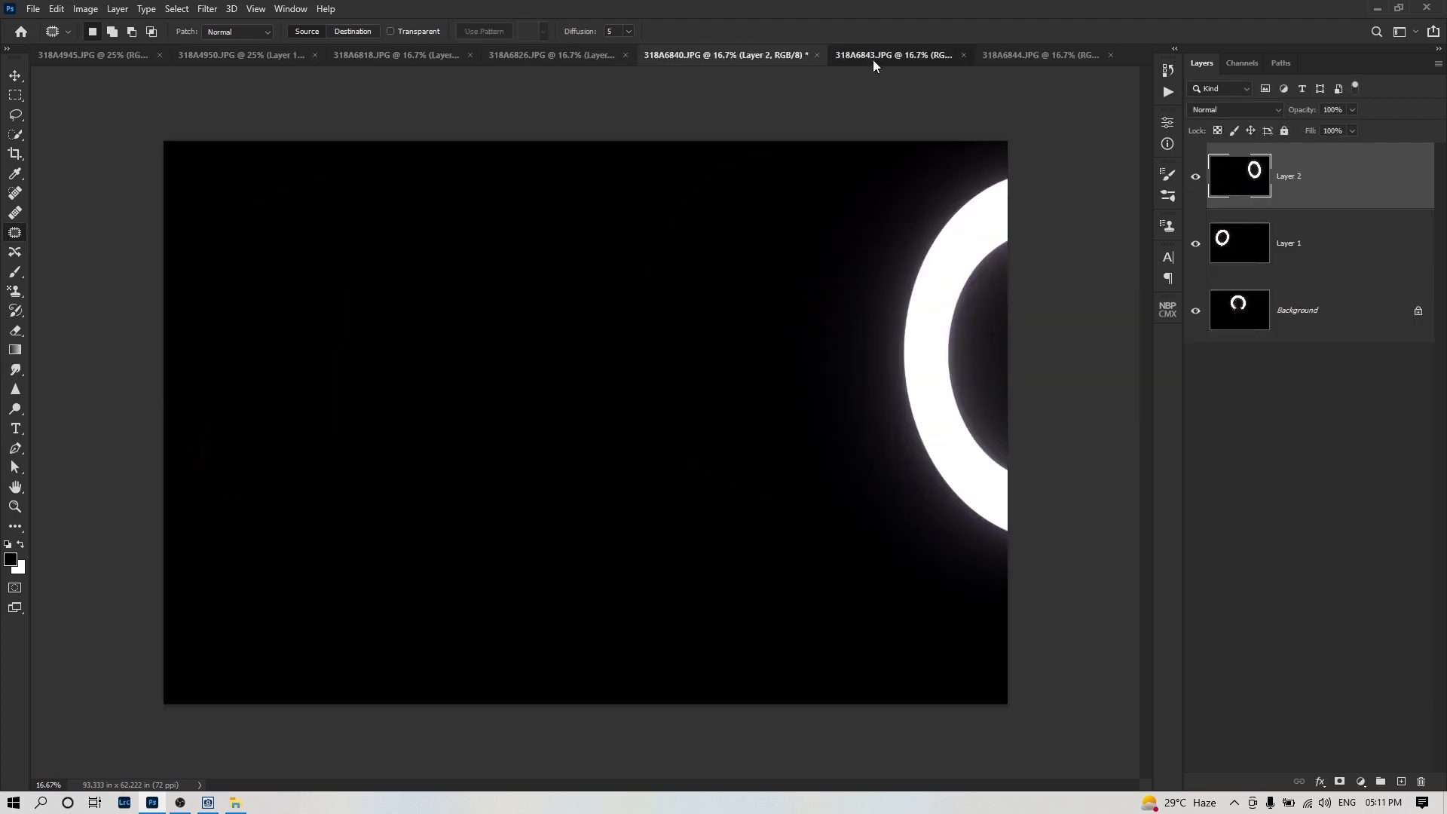
pyautogui.hotkey('ctrl', 'a')
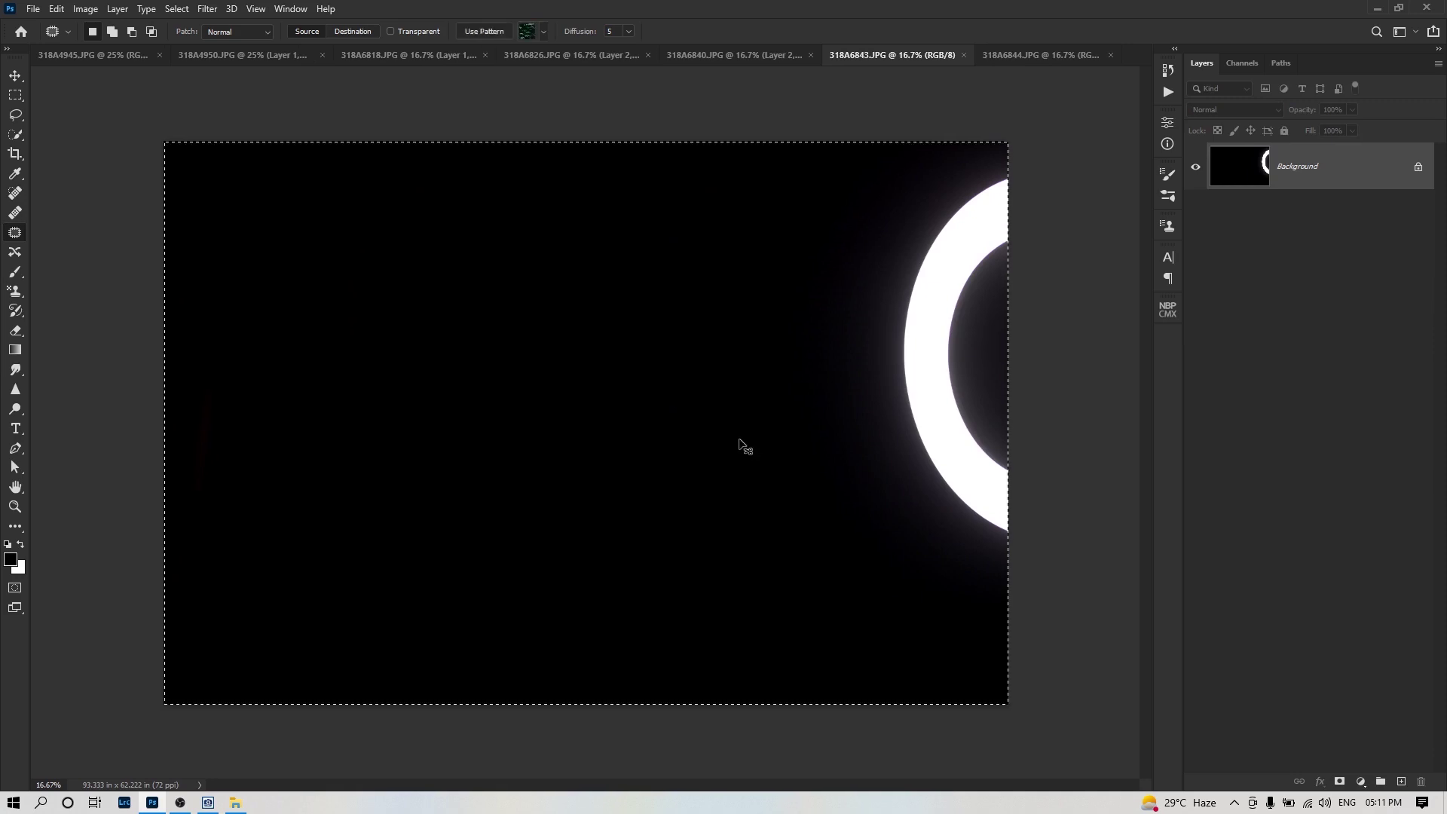
pyautogui.hotkey('ctrl', 'w')
pyautogui.hotkey('ctrl', 'v')
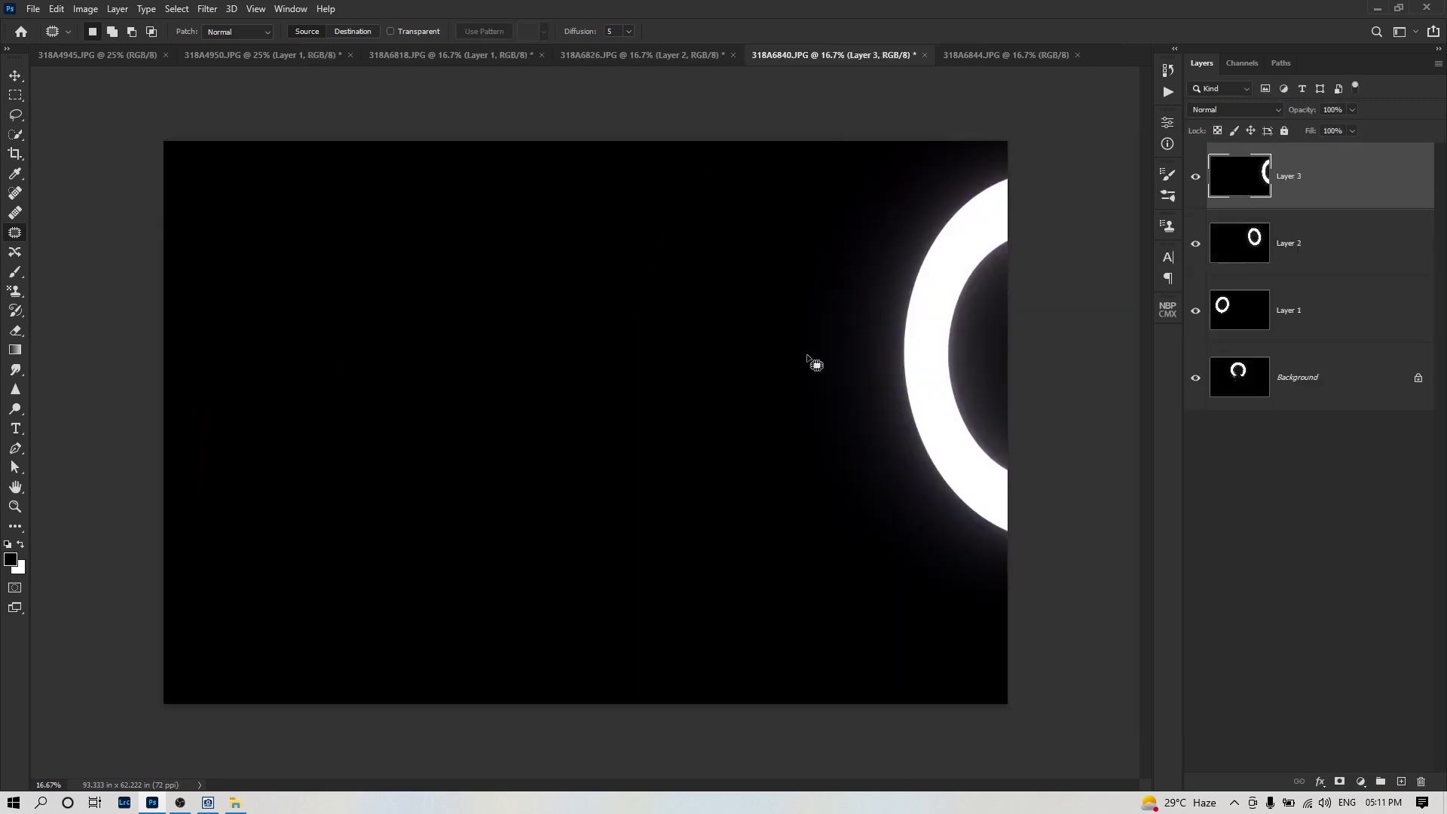
# Step: Copy all of 318A6844, close it, and paste it into 318A6840 as the topmost layer
pyautogui.click(1016, 58)
pyautogui.hotkey('ctrl', 'a')
pyautogui.hotkey('ctrl', 'w')
pyautogui.hotkey('ctrl', 'v')
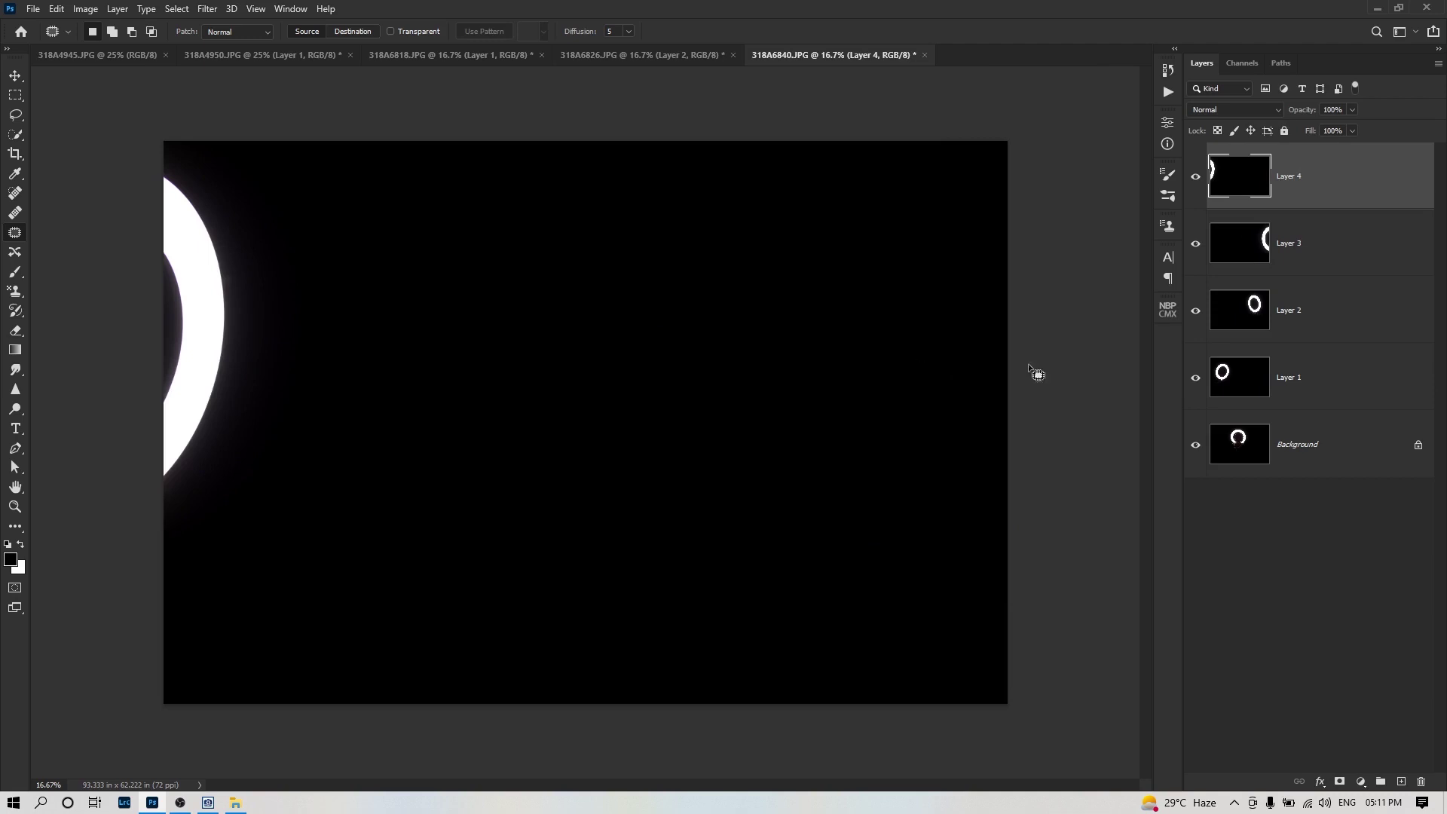
# Step: Set the blend mode of all four pasted ring layers, Layer 1 through Layer 4, to Lighten
pyautogui.keyDown('shift'); pyautogui.click(1325, 394); pyautogui.keyUp('shift')
pyautogui.click(1232, 111)
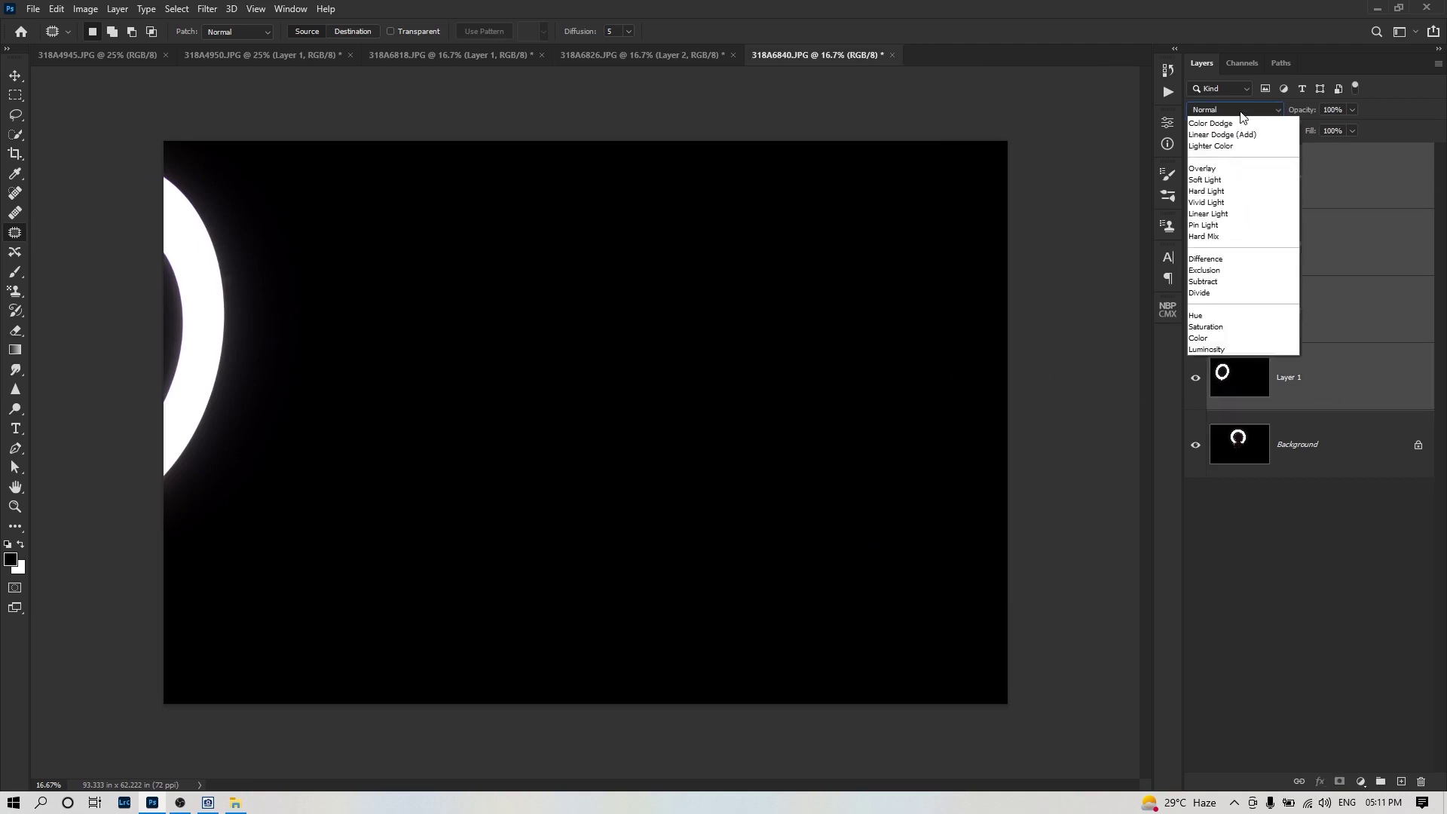
pyautogui.click(1215, 226)
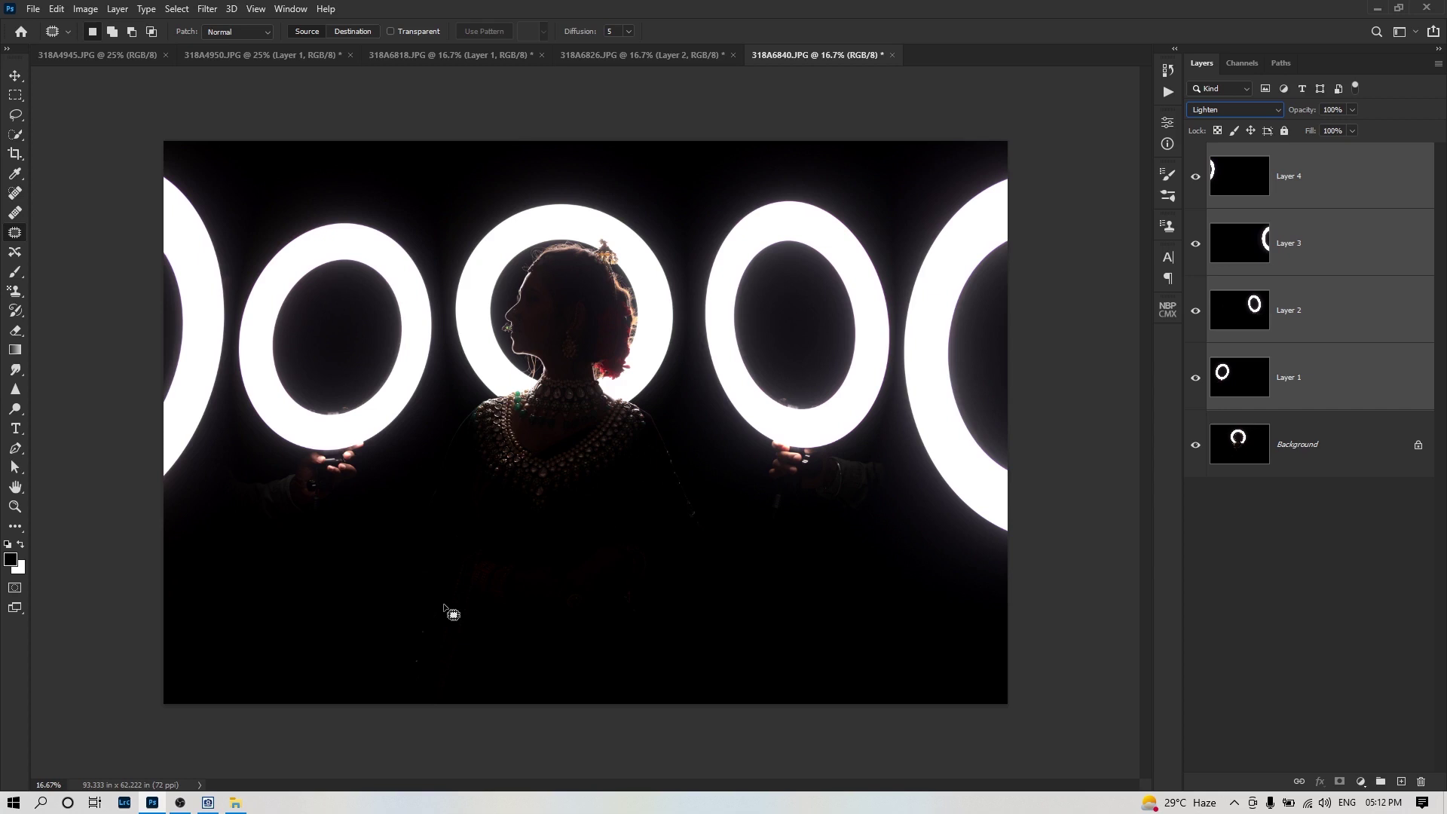
# Step: Switch to ACDSee and open the couple silhouette 318A7651 and the temple photo 318A7652 in Photoshop
pyautogui.hotkey('alt', 'Tab')
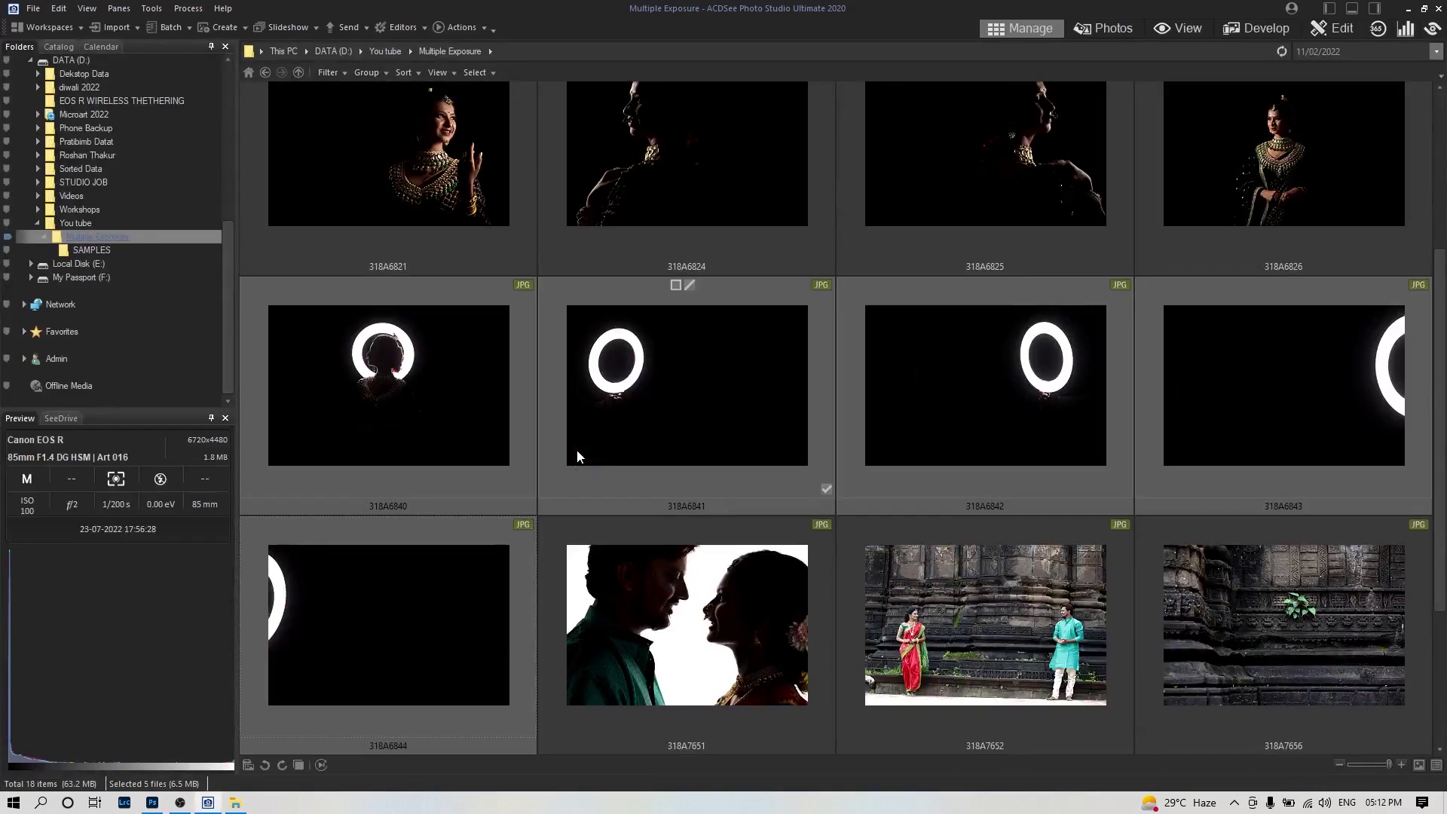
pyautogui.scroll(-2, 620, 445)
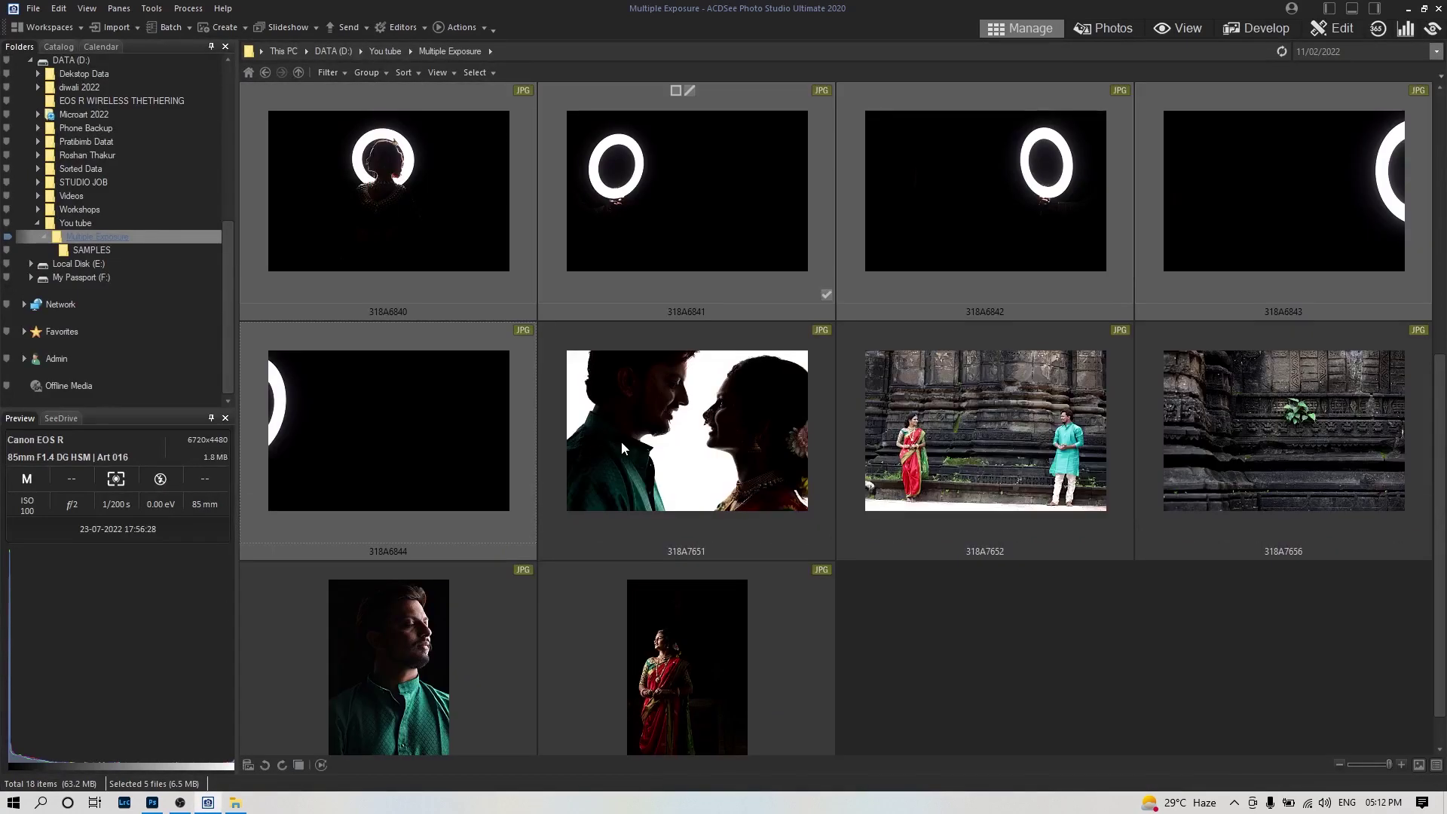
pyautogui.click(701, 486)
pyautogui.keyDown('ctrl'); pyautogui.click(976, 487); pyautogui.keyUp('ctrl')
pyautogui.hotkey('alt', 'Tab')
pyautogui.moveTo(938, 26); pyautogui.dragTo(952, 75)
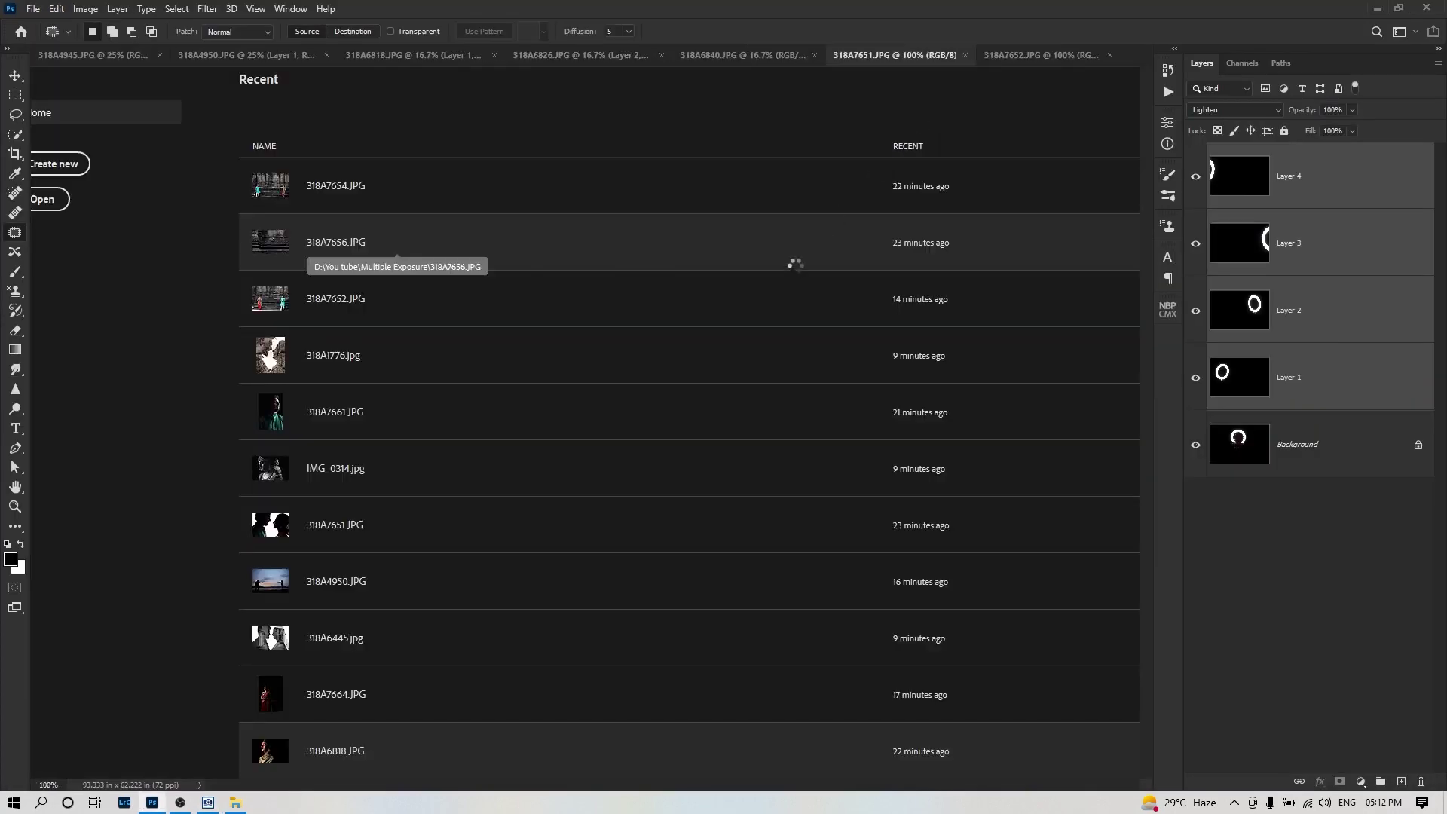
# Step: Copy all of 318A7652, close it, and paste it into 318A7651 as a layer blended with Lighten
pyautogui.hotkey('ctrl', 'a')
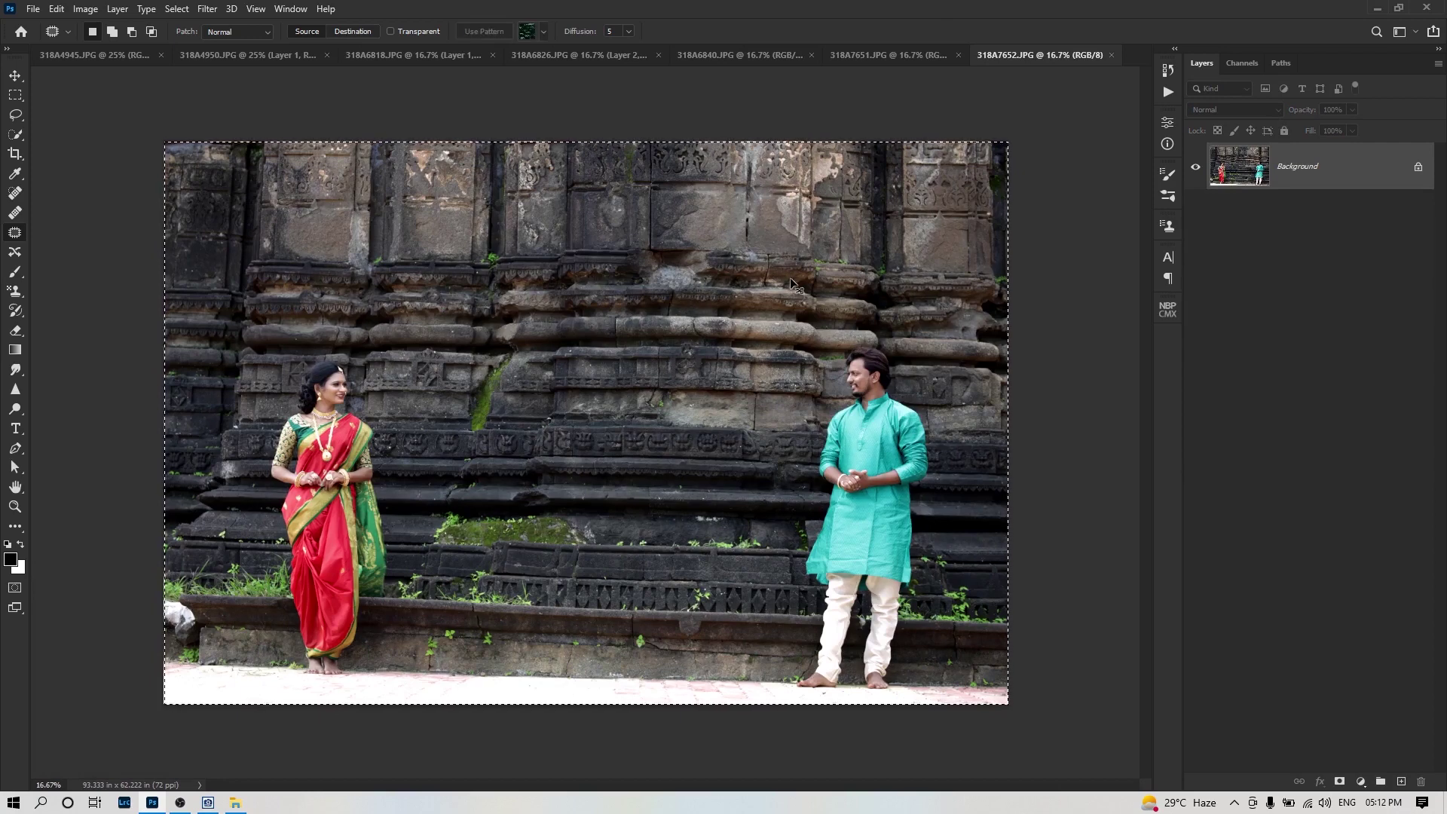
pyautogui.hotkey('ctrl', 'w')
pyautogui.hotkey('ctrl', 'v')
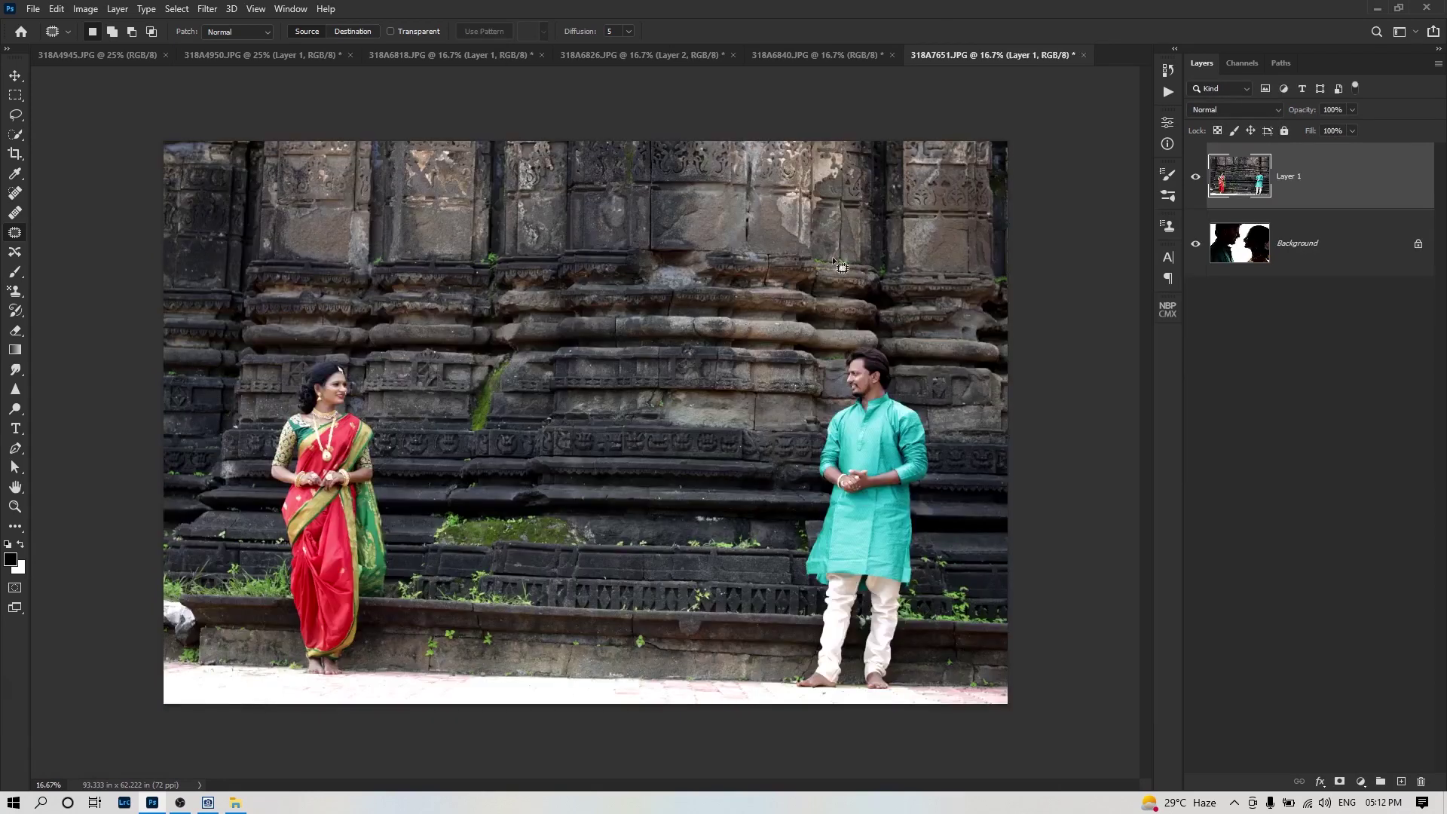
pyautogui.click(1251, 110)
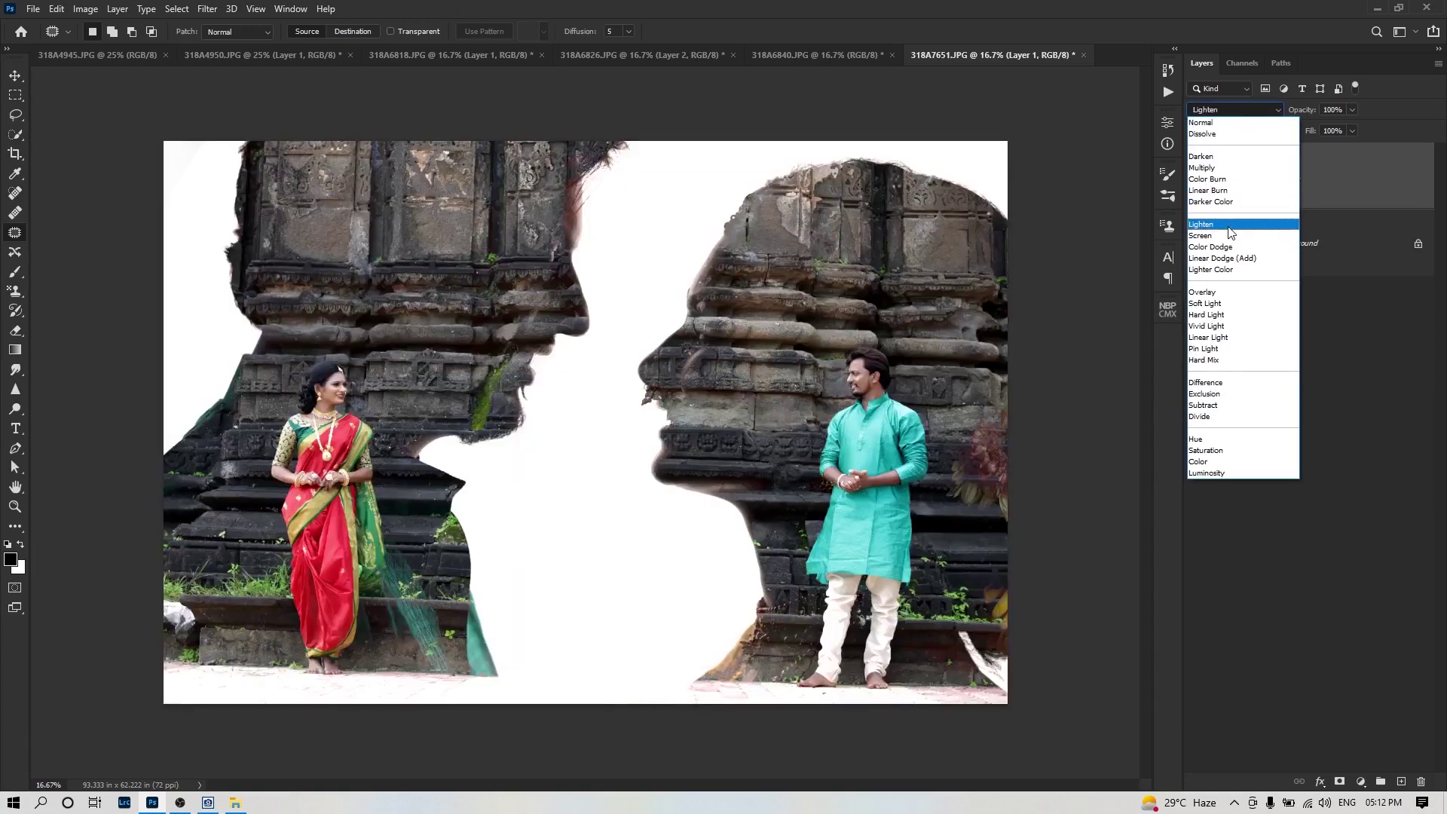
pyautogui.click(1228, 226)
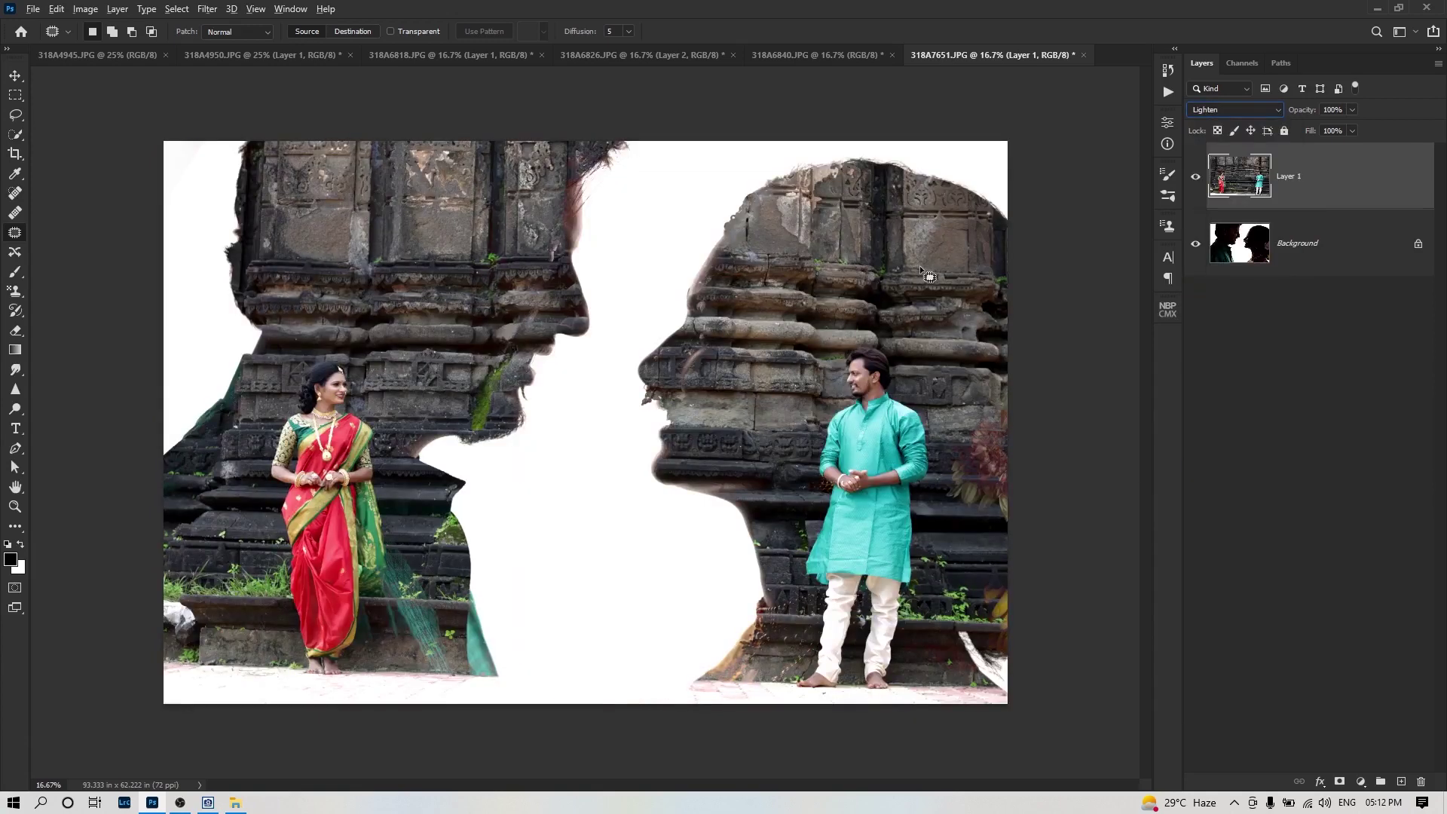
# Step: Open the temple wall photo 318A7656 from ACDSee in Photoshop, copy its whole image, and close it
pyautogui.hotkey('alt', 'Tab')
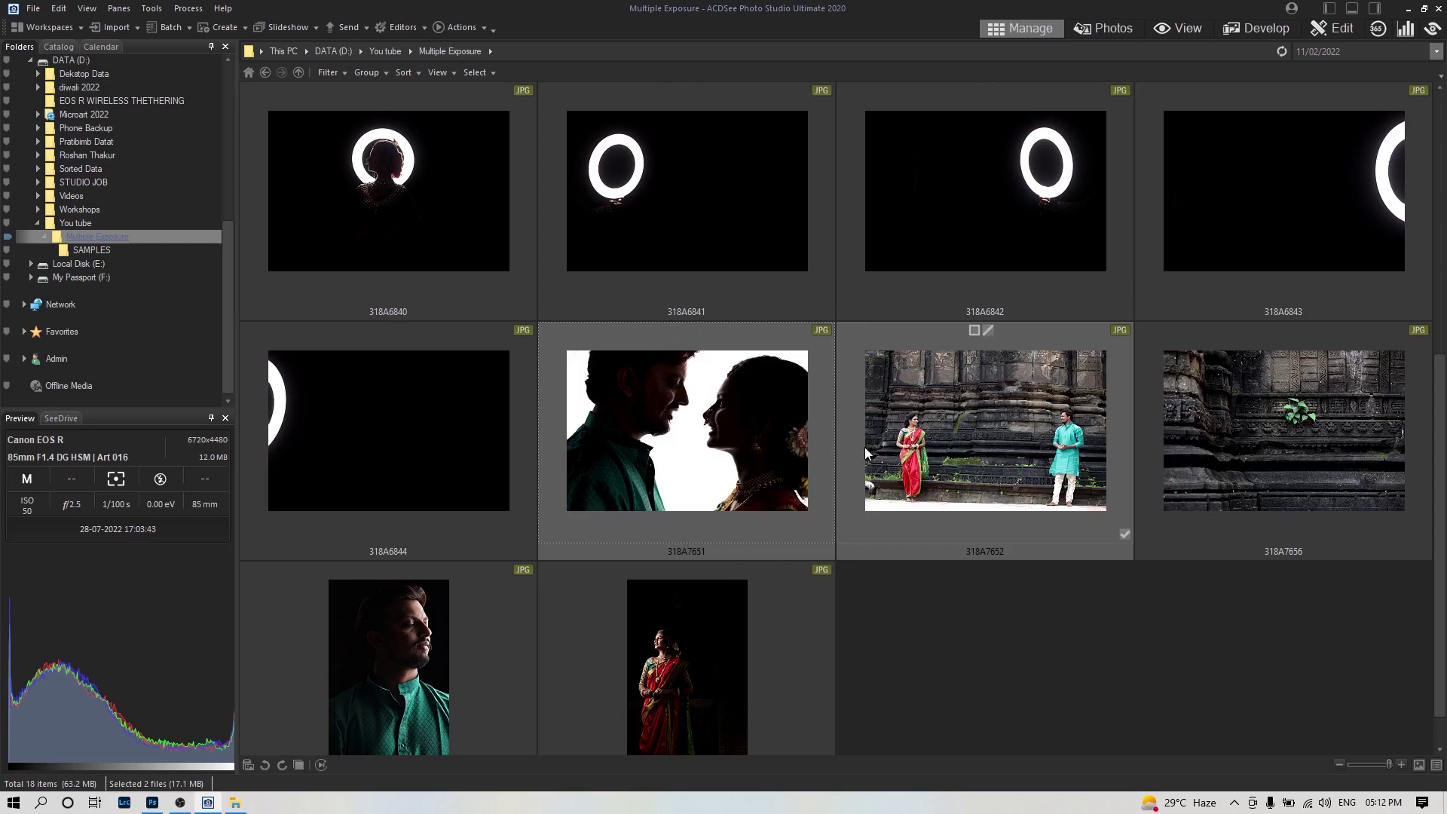
pyautogui.click(1306, 447)
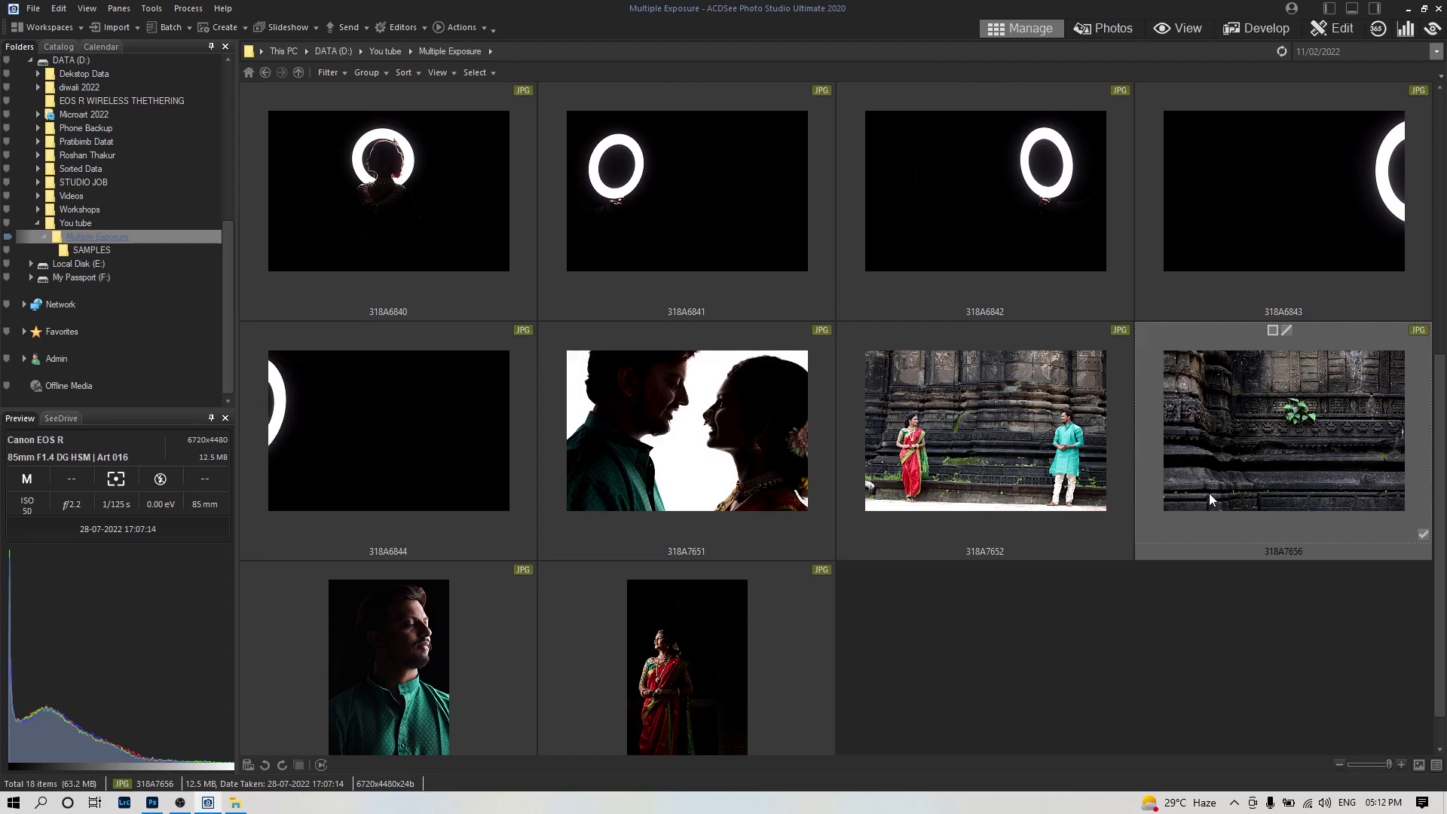
pyautogui.moveTo(1205, 383); pyautogui.dragTo(965, 34)
pyautogui.hotkey('alt', 'Tab')
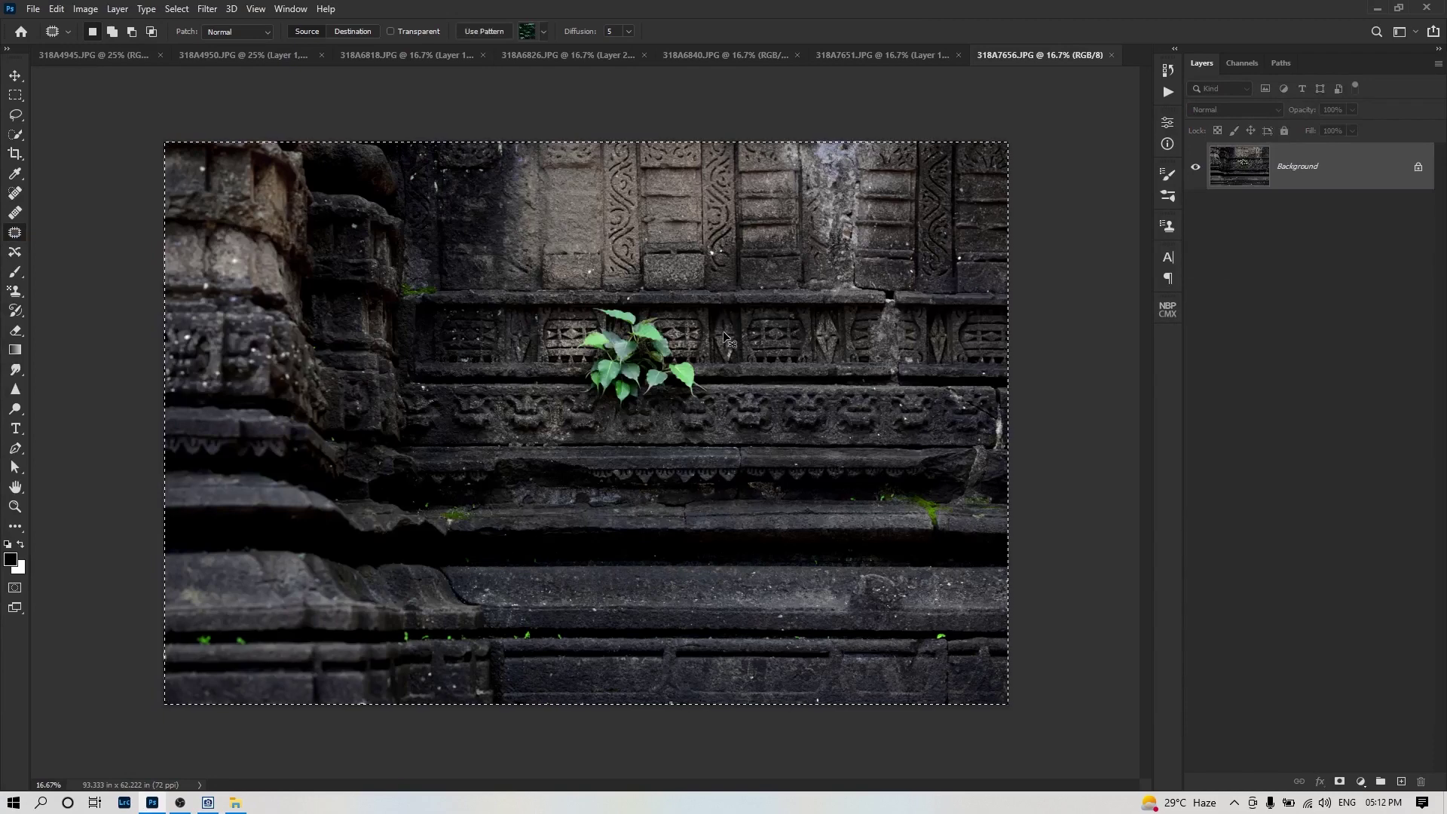
pyautogui.hotkey('ctrl', 'w')
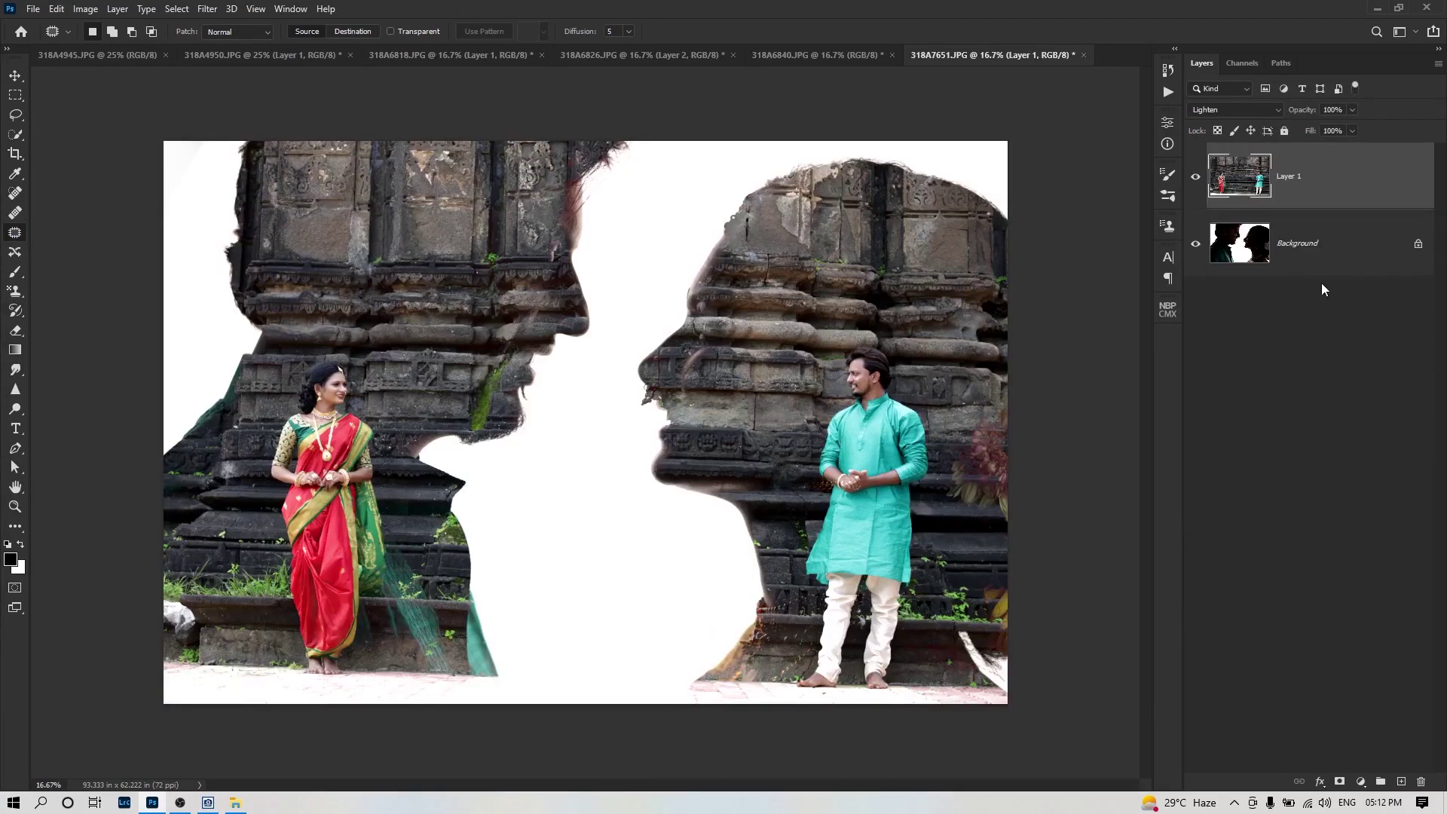
# Step: Delete the temple couple layer from 318A7651 and paste the copied temple wall photo in its place, blended with Lighten
pyautogui.click(1419, 783)
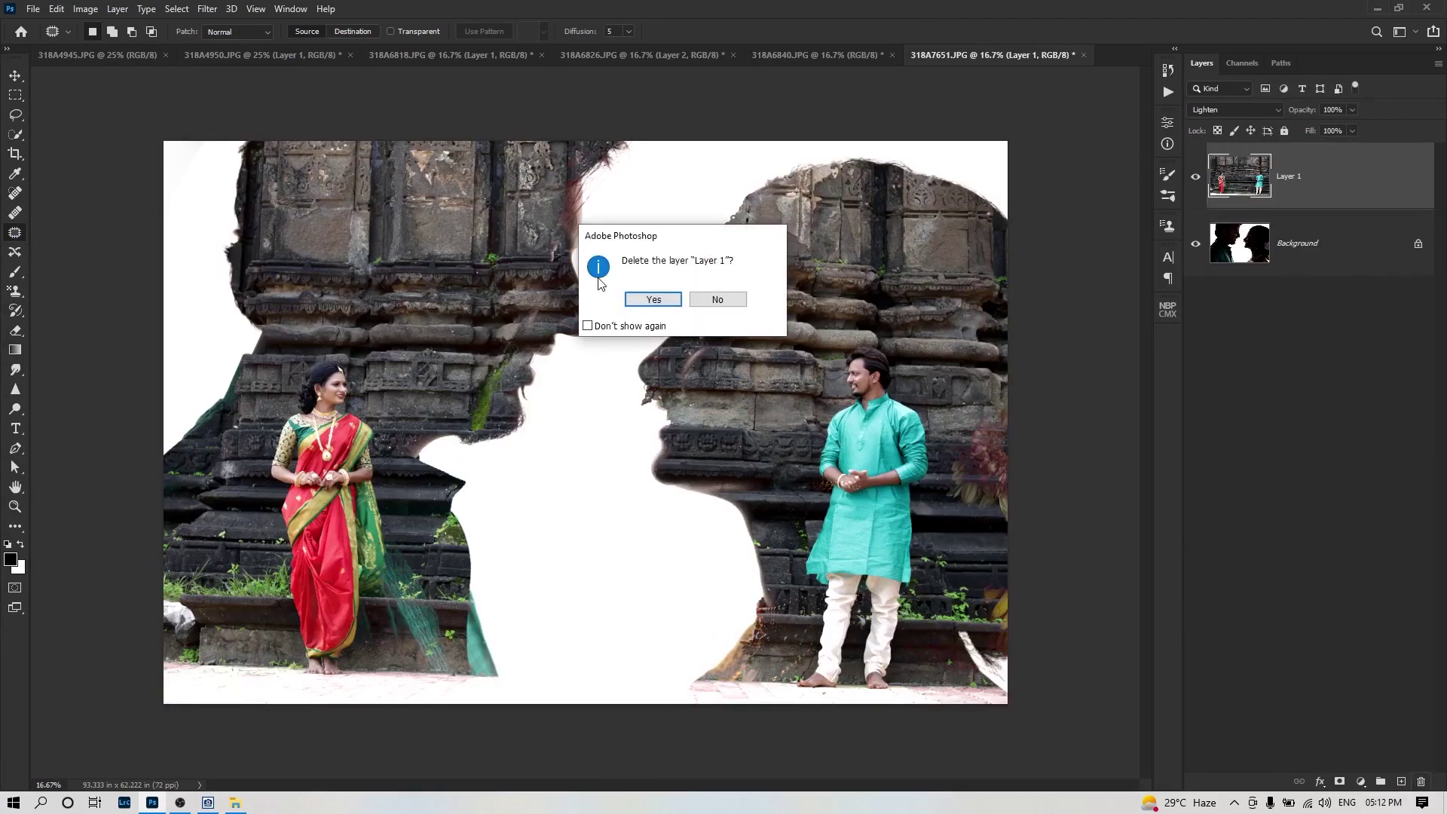
pyautogui.click(653, 300)
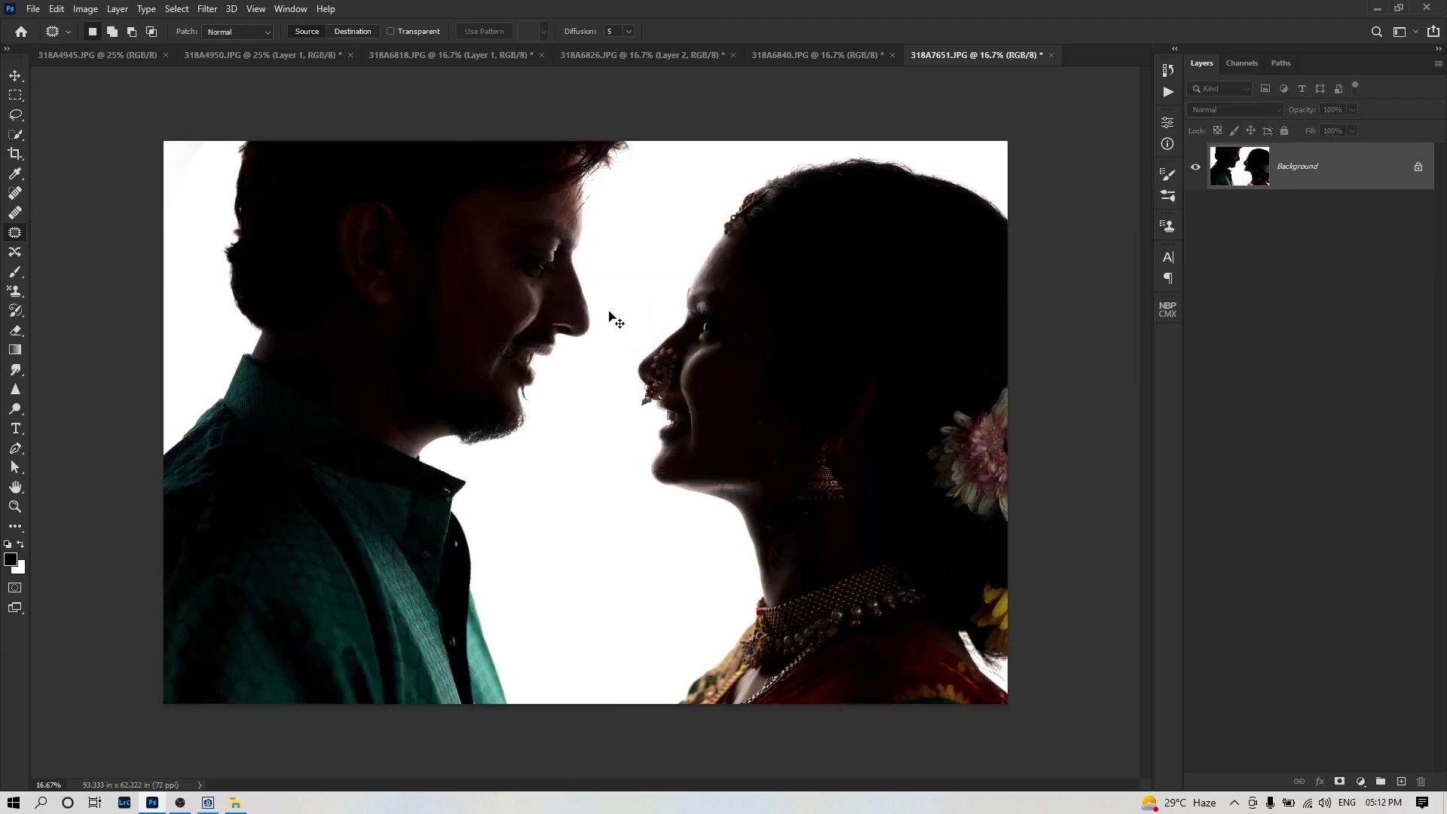
pyautogui.hotkey('ctrl', 'z')
pyautogui.click(1236, 109)
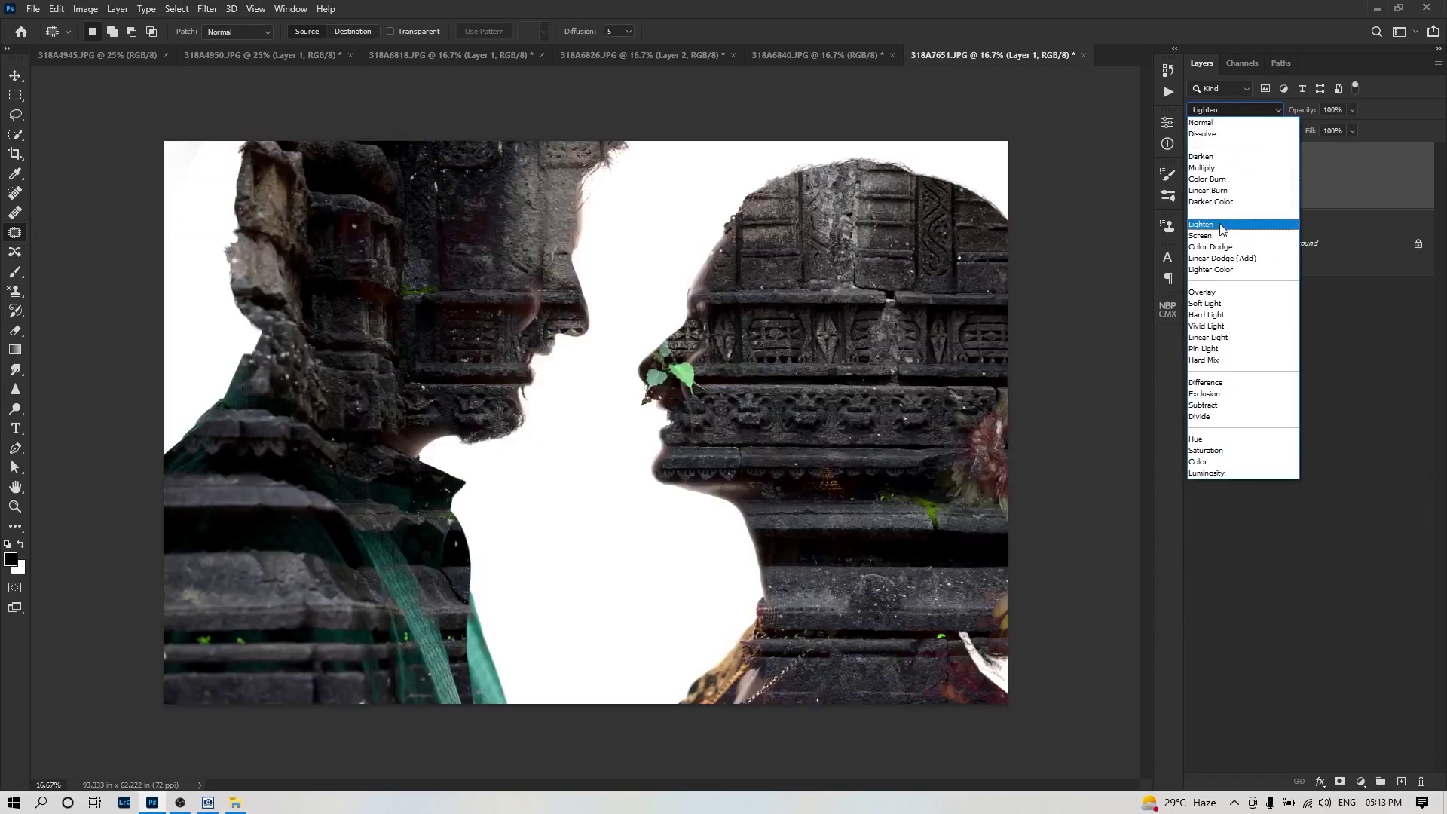
pyautogui.click(1222, 224)
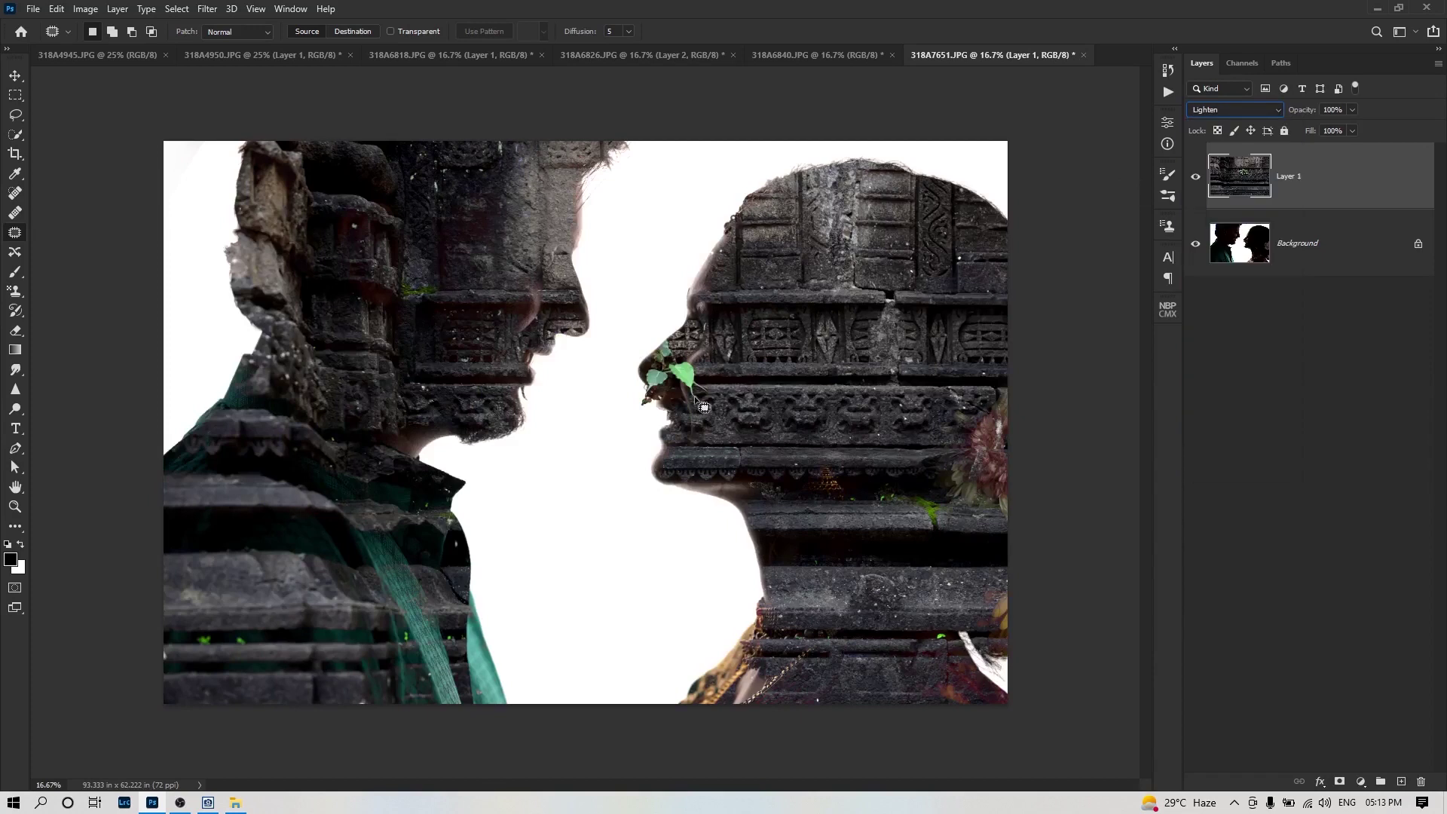
# Step: Add a Black & White adjustment layer above the wall texture with Reds at -37 and Yellows at -42
pyautogui.click(1360, 782)
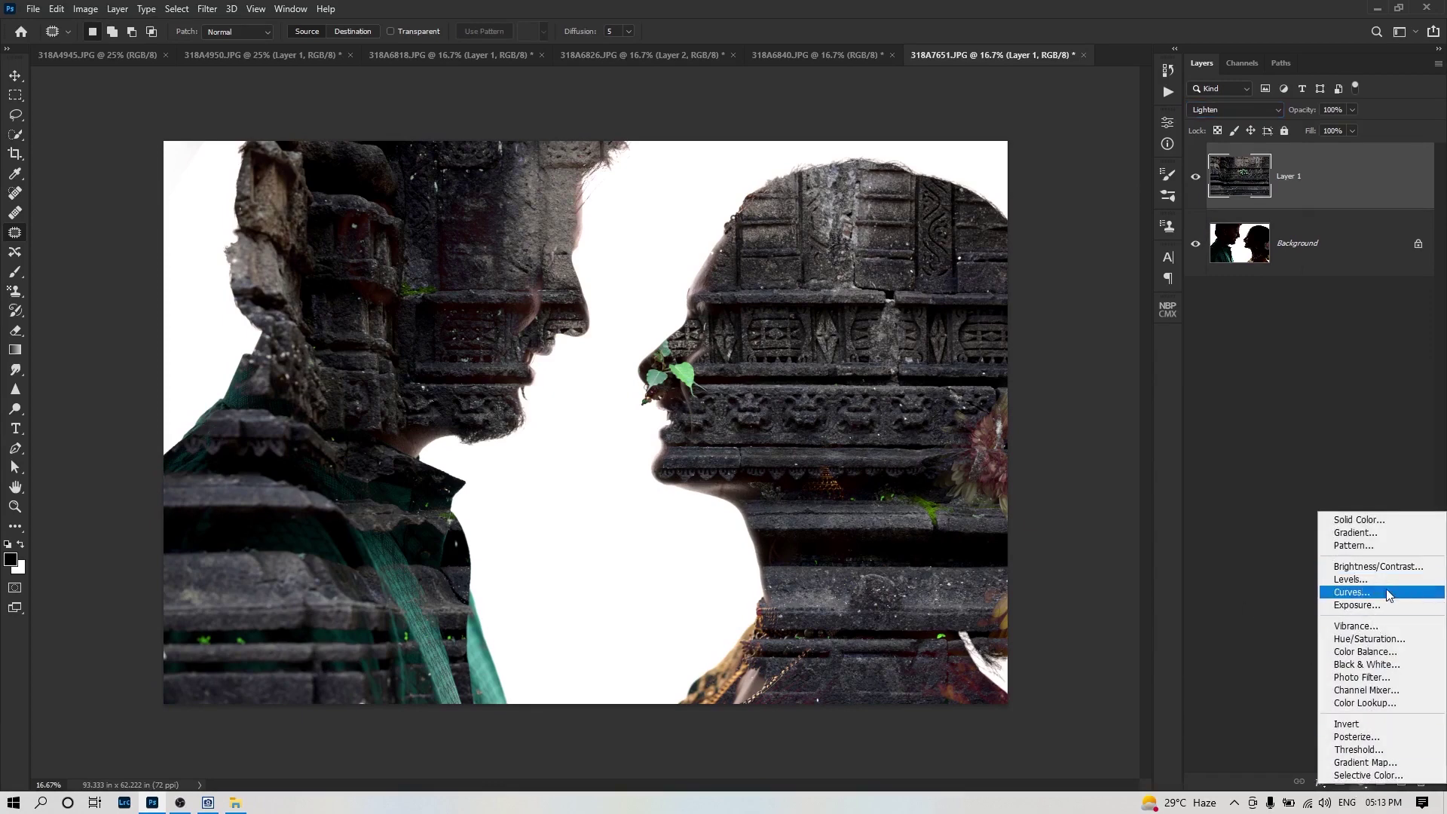
pyautogui.click(1389, 664)
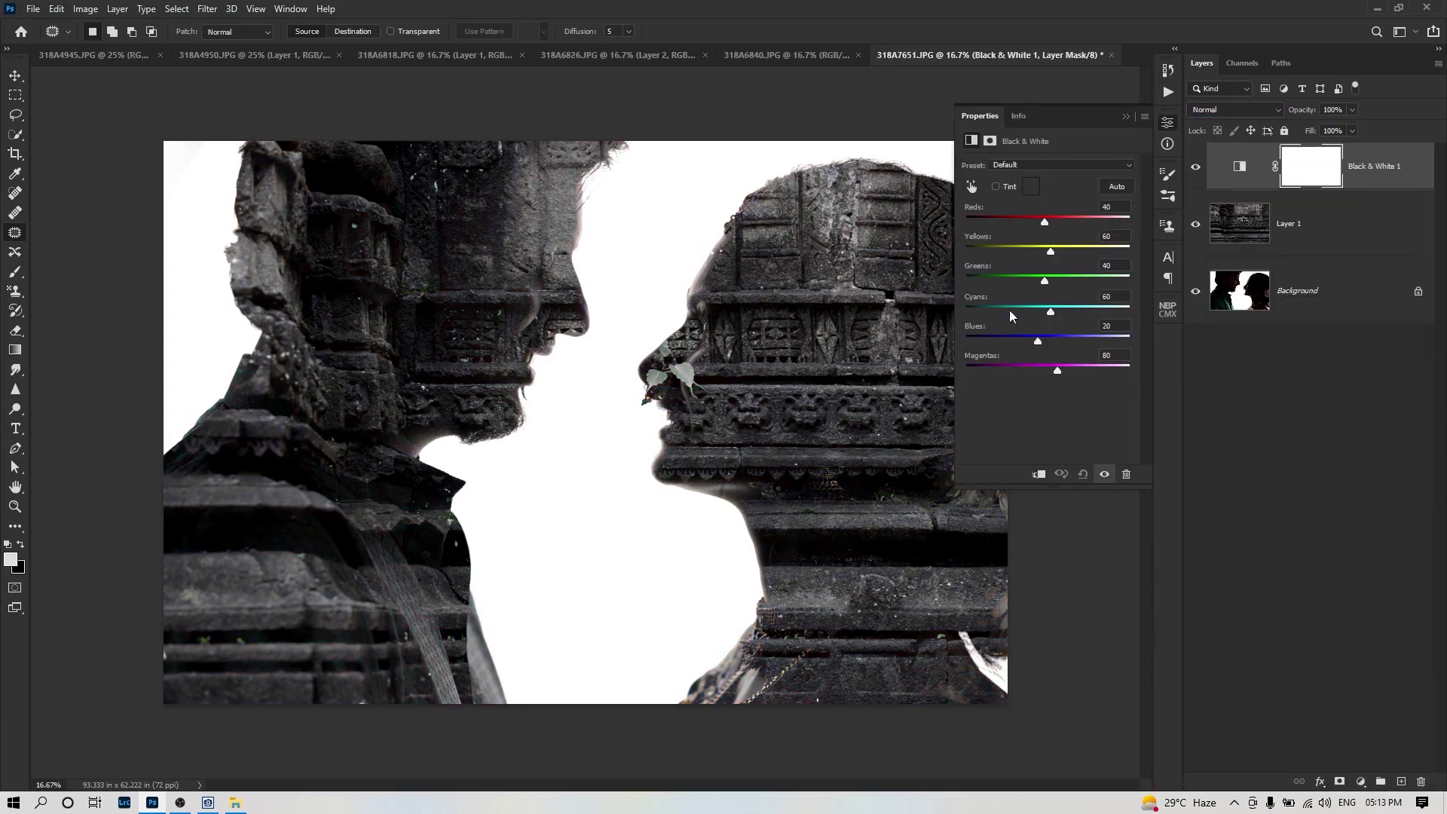
pyautogui.moveTo(1040, 224); pyautogui.dragTo(1017, 255)
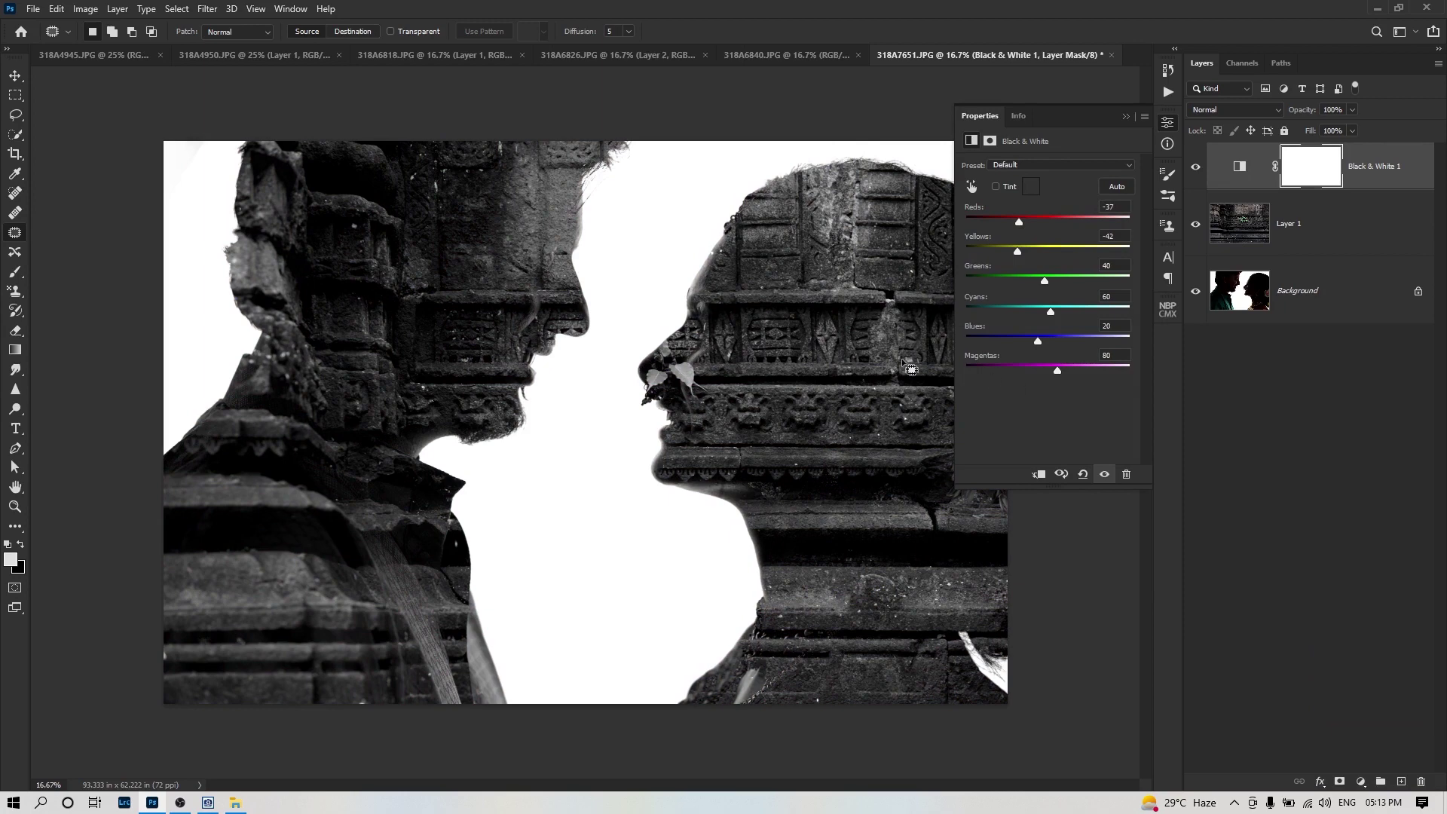
pyautogui.click(1124, 118)
# Step: Switch to ACDSee and open the man's portrait 318A7661 and the red sari photo 318A7664 in Photoshop
pyautogui.hotkey('alt', 'Tab')
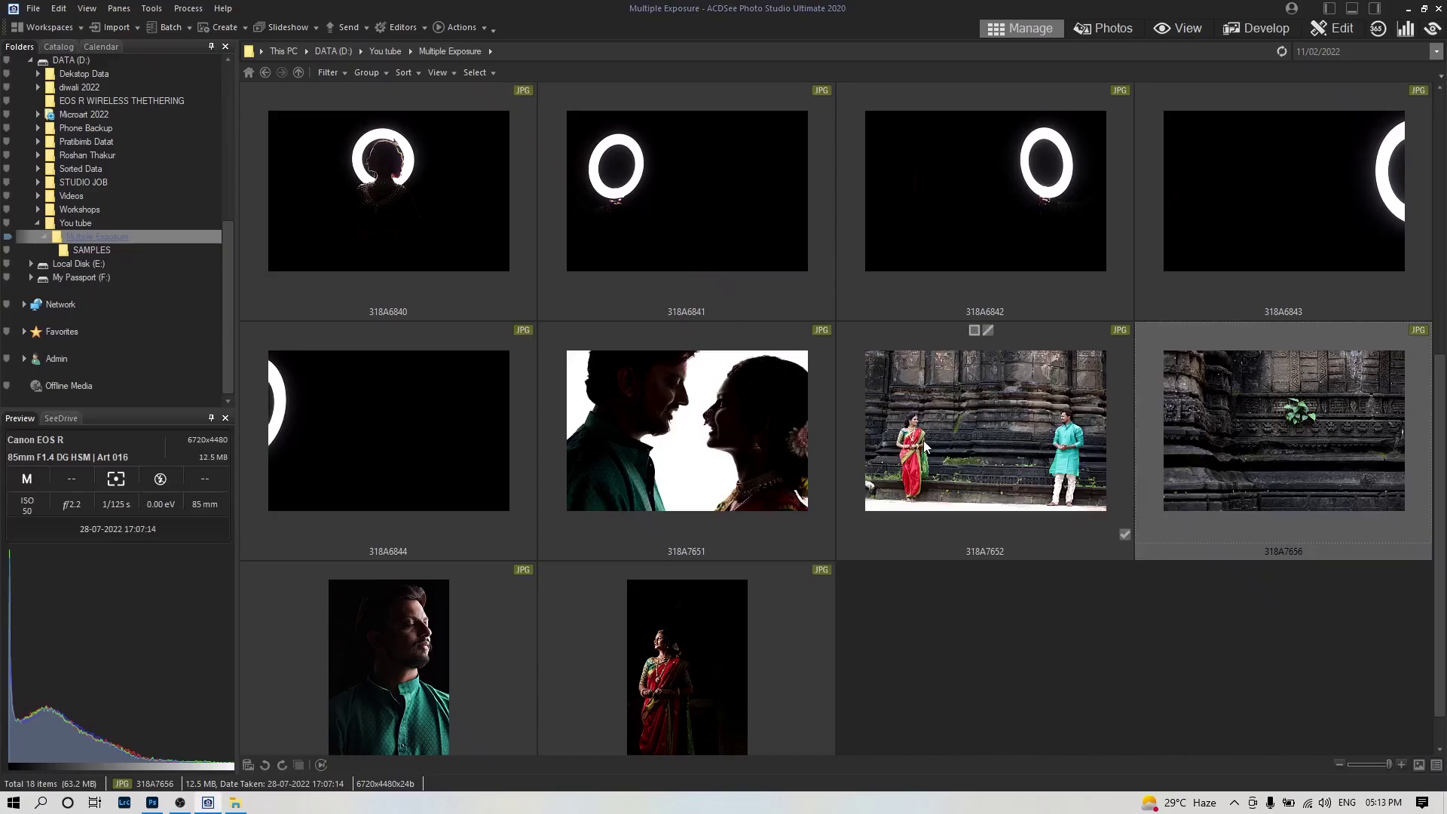
pyautogui.scroll(-1, 908, 644)
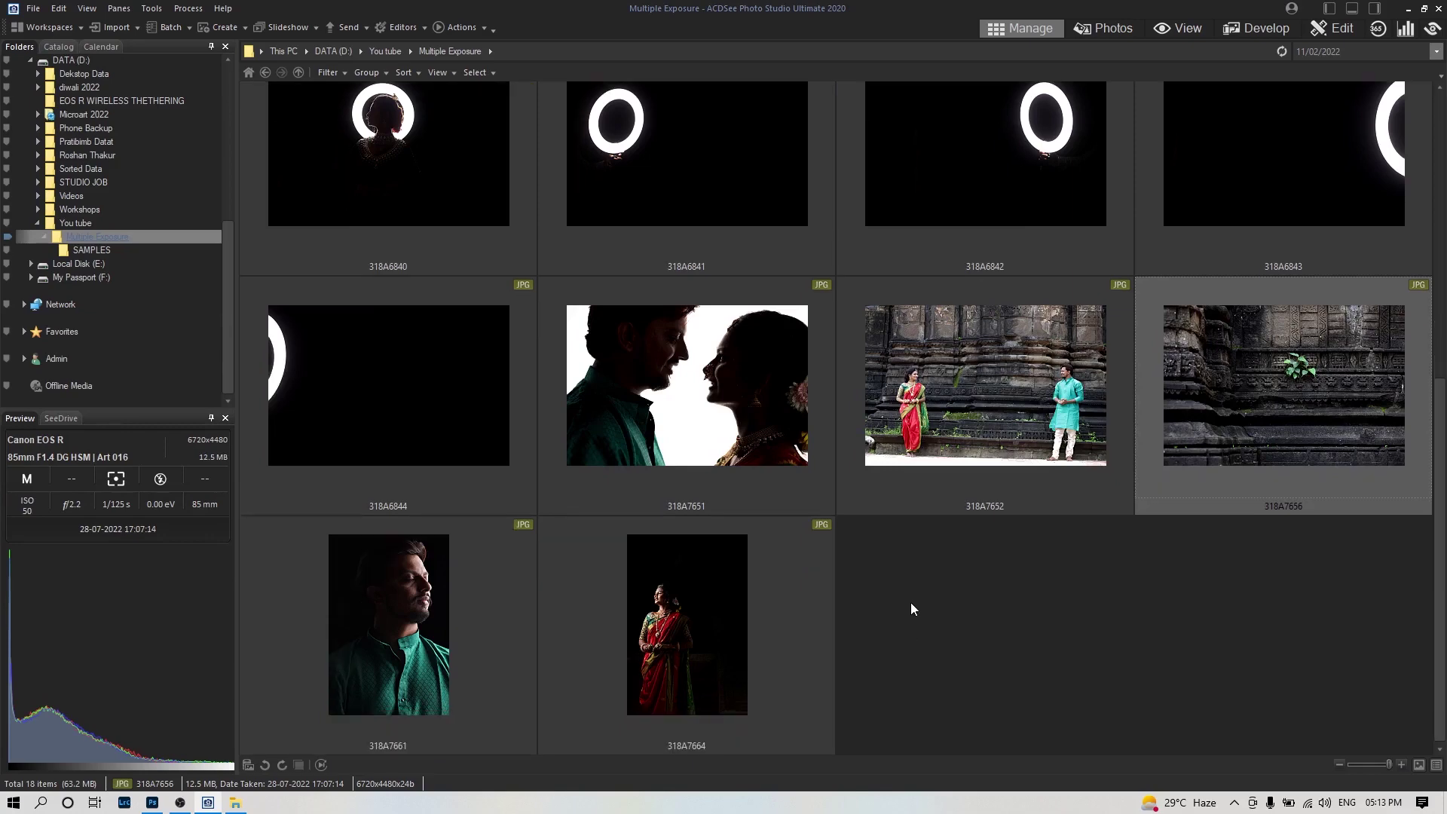
pyautogui.click(693, 640)
pyautogui.hotkey('alt', 'Tab')
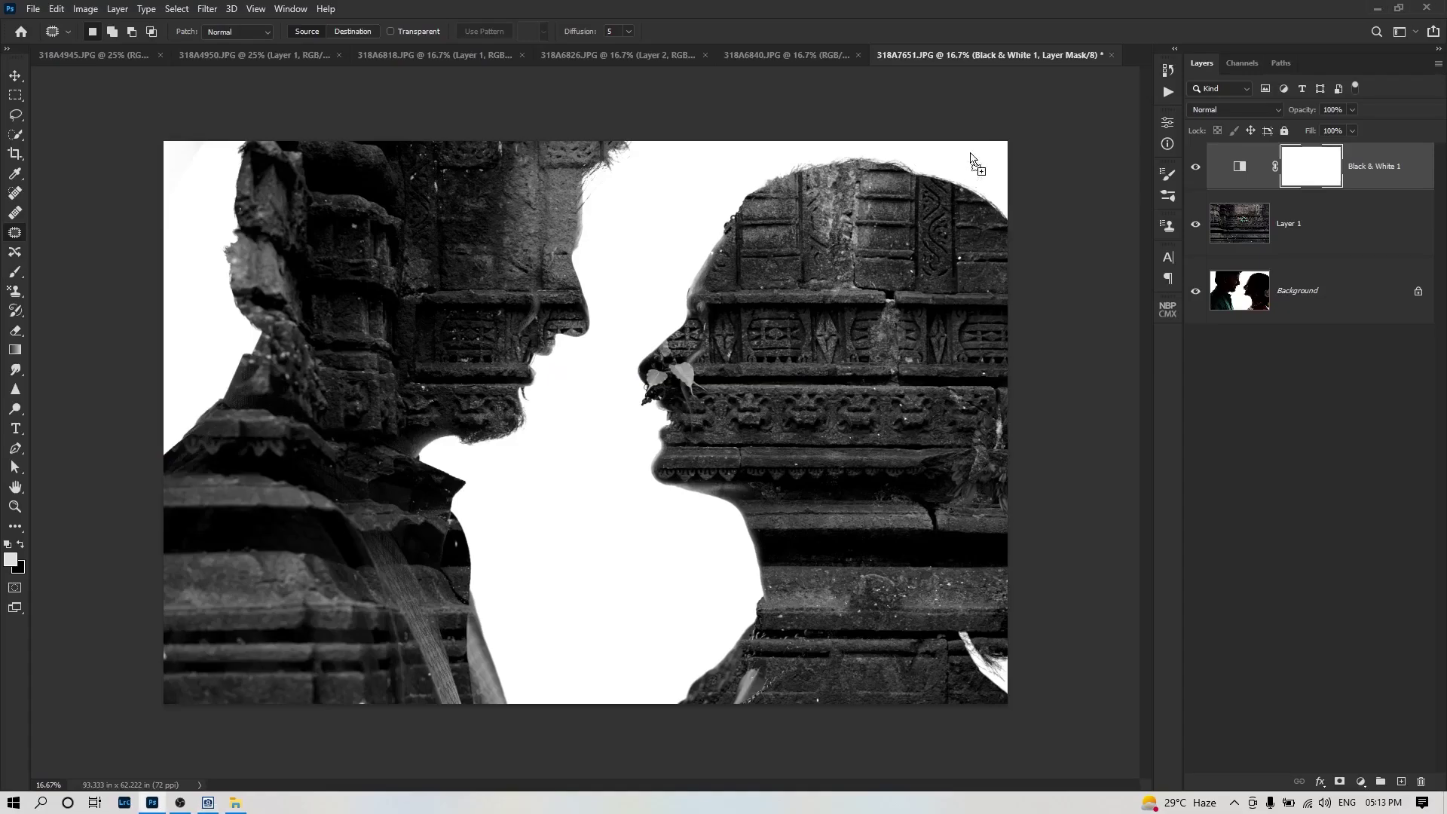
pyautogui.moveTo(1133, 59); pyautogui.dragTo(1134, 58)
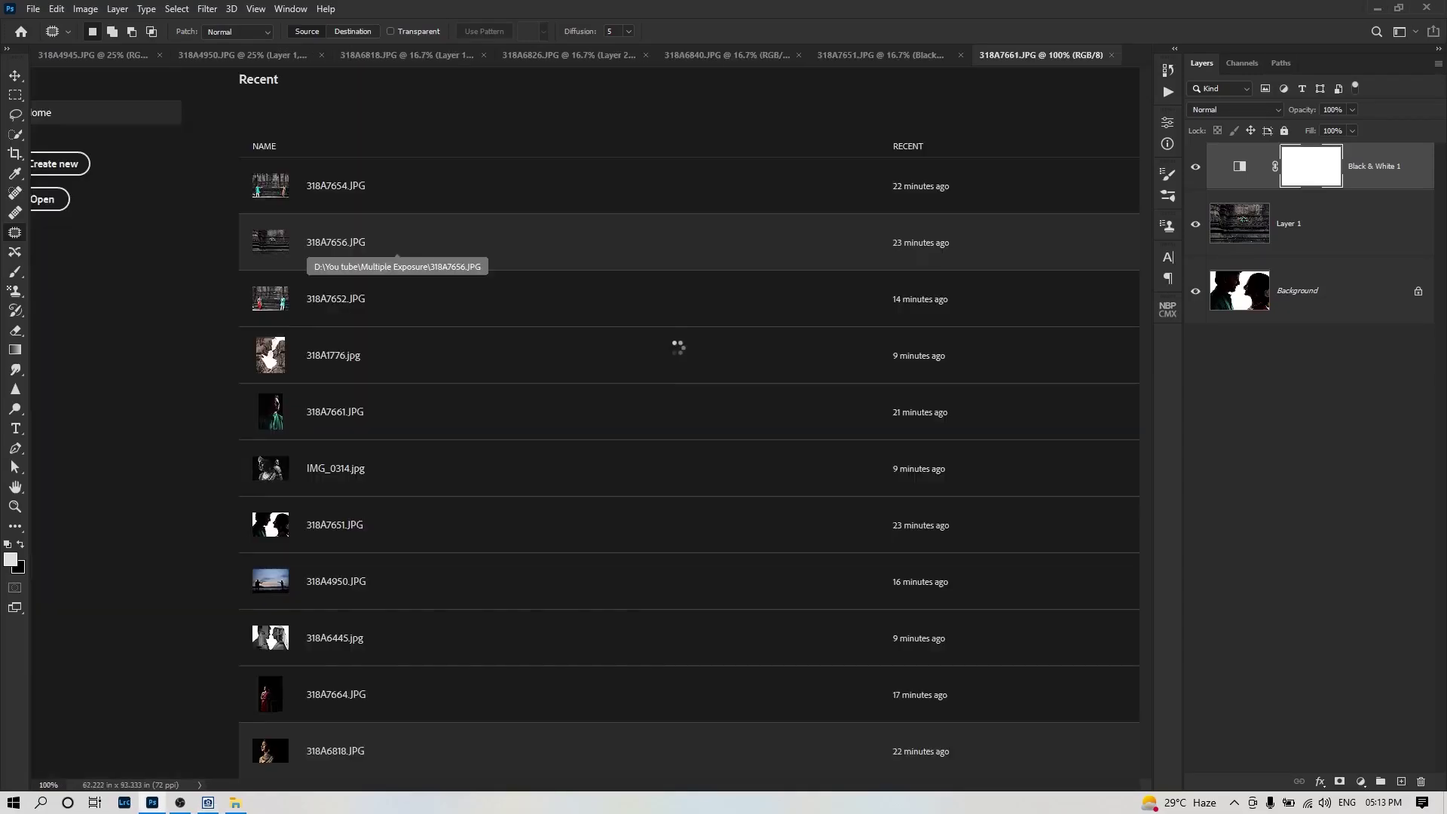
# Step: Copy all of 318A7664, close it, and paste it into 318A7661 as a layer blended with Lighten
pyautogui.hotkey('ctrl', 'a')
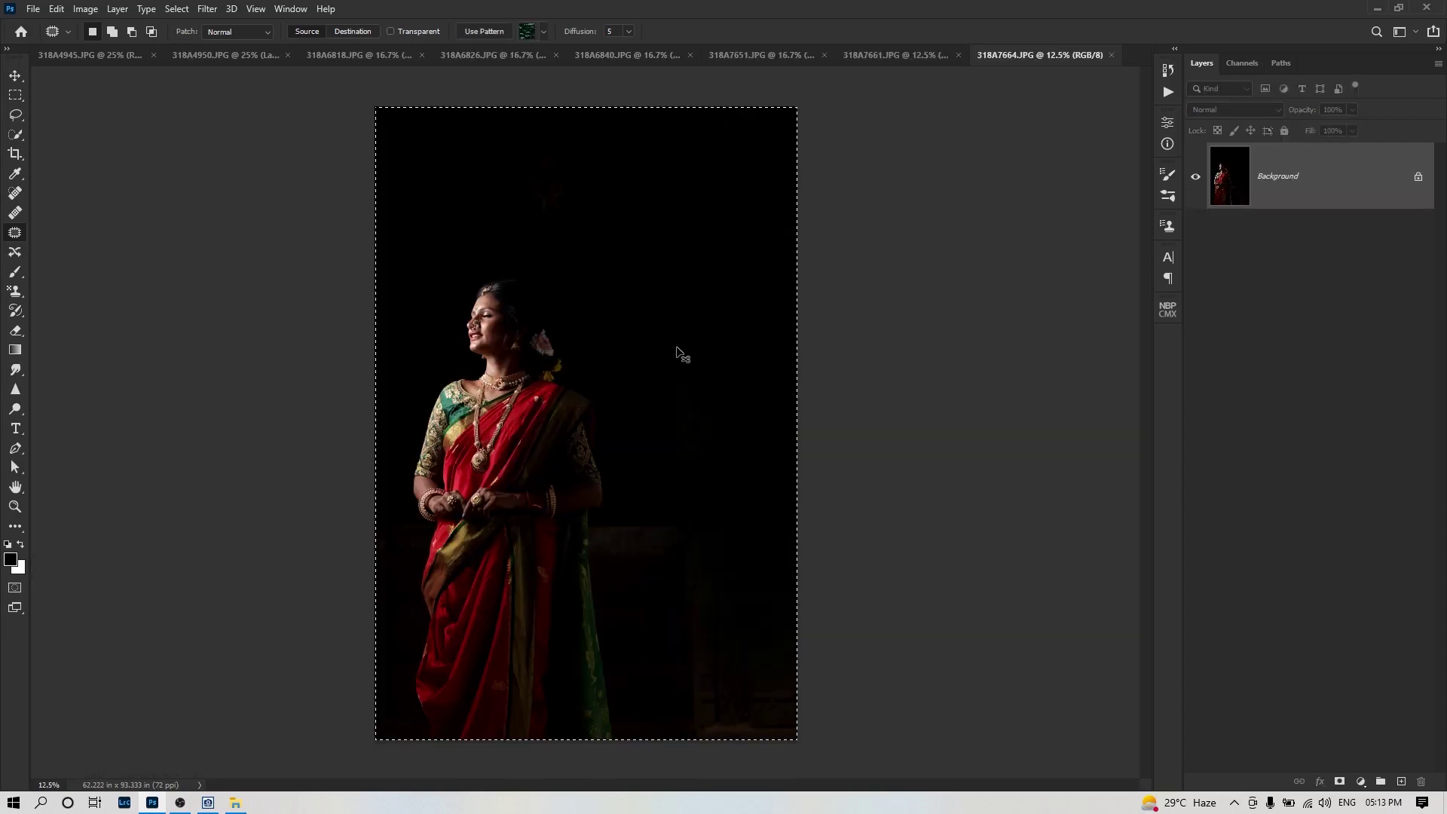
pyautogui.hotkey('ctrl', 'w')
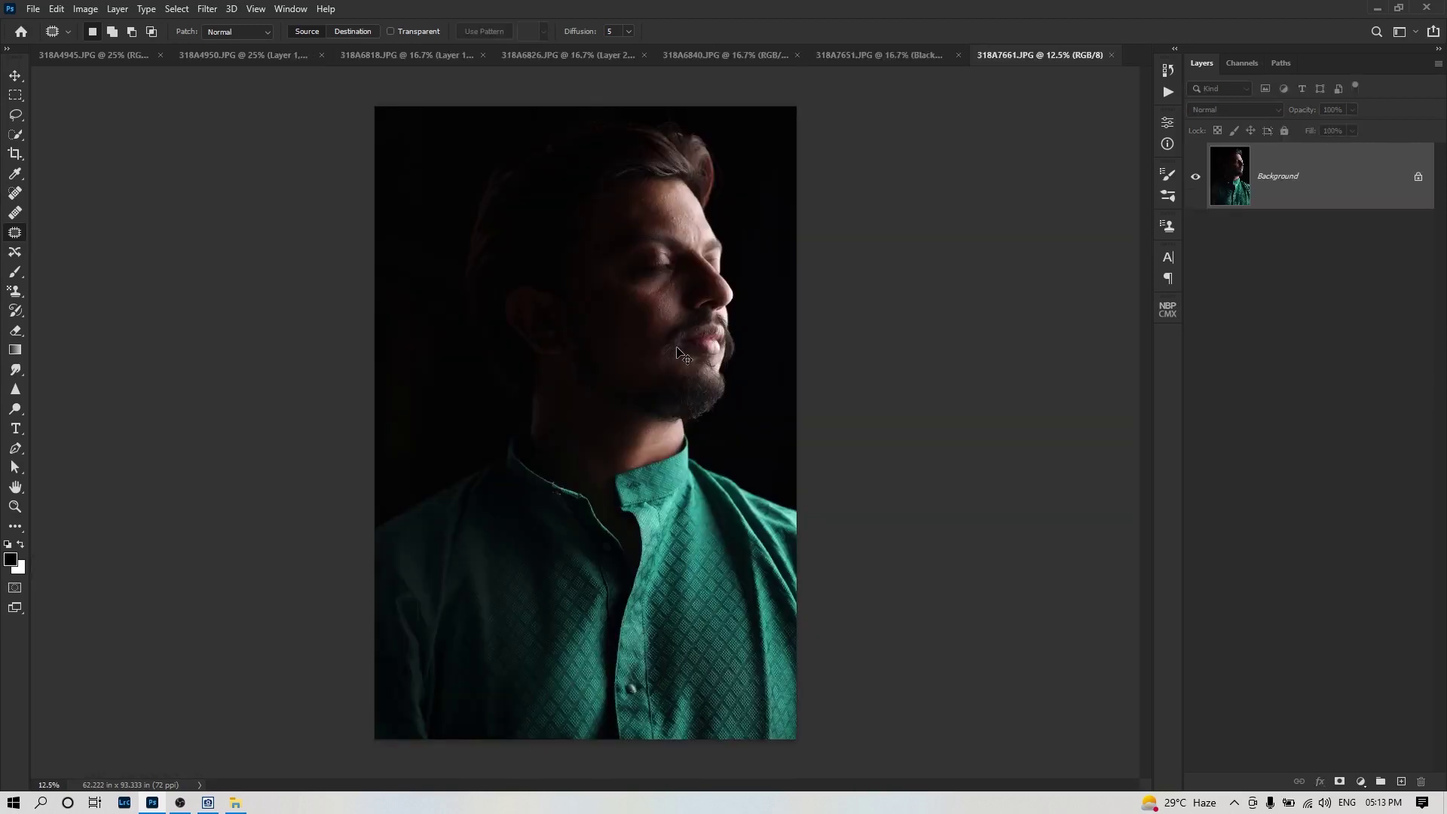
pyautogui.hotkey('ctrl', 'v')
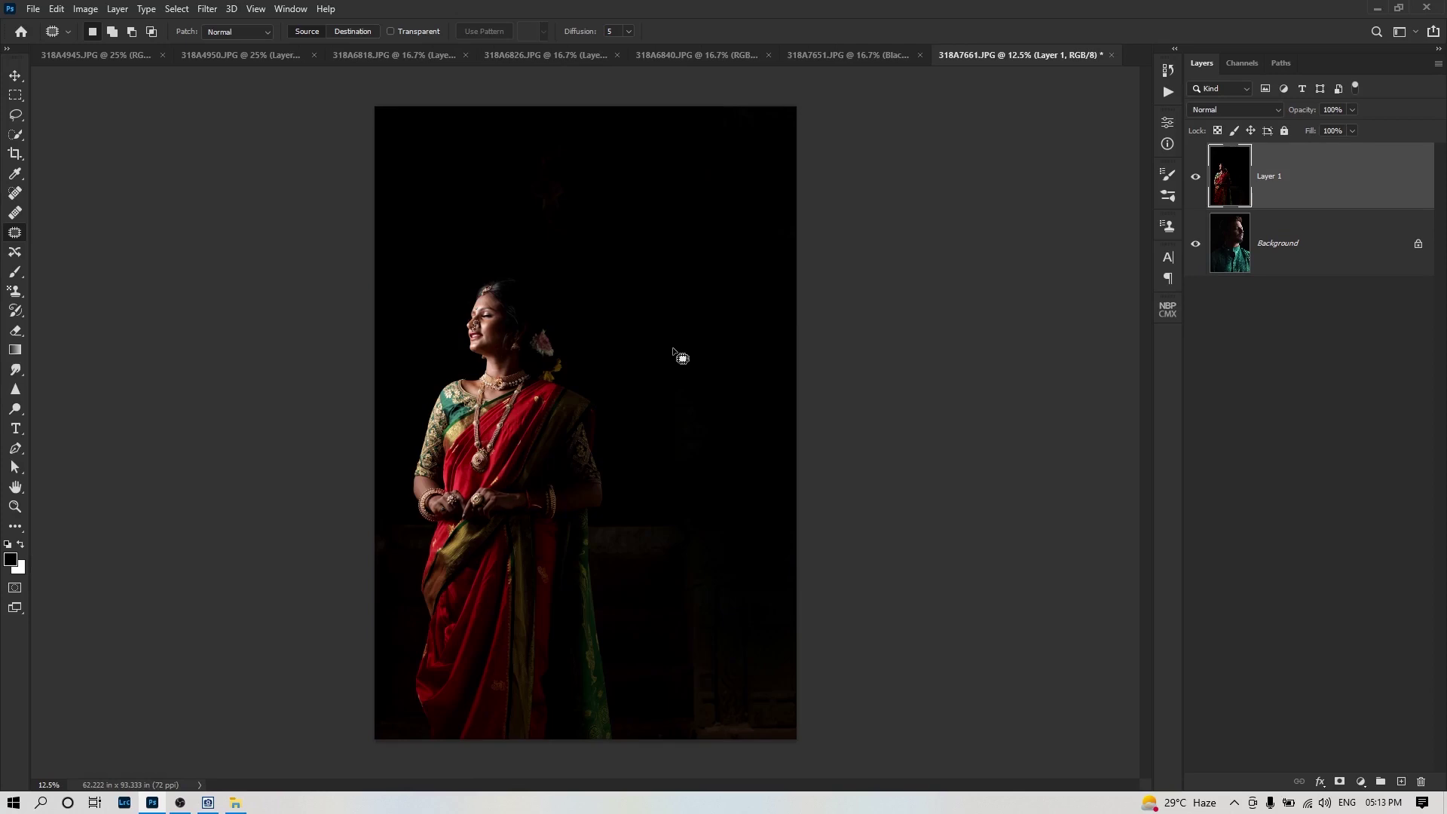
pyautogui.click(1240, 109)
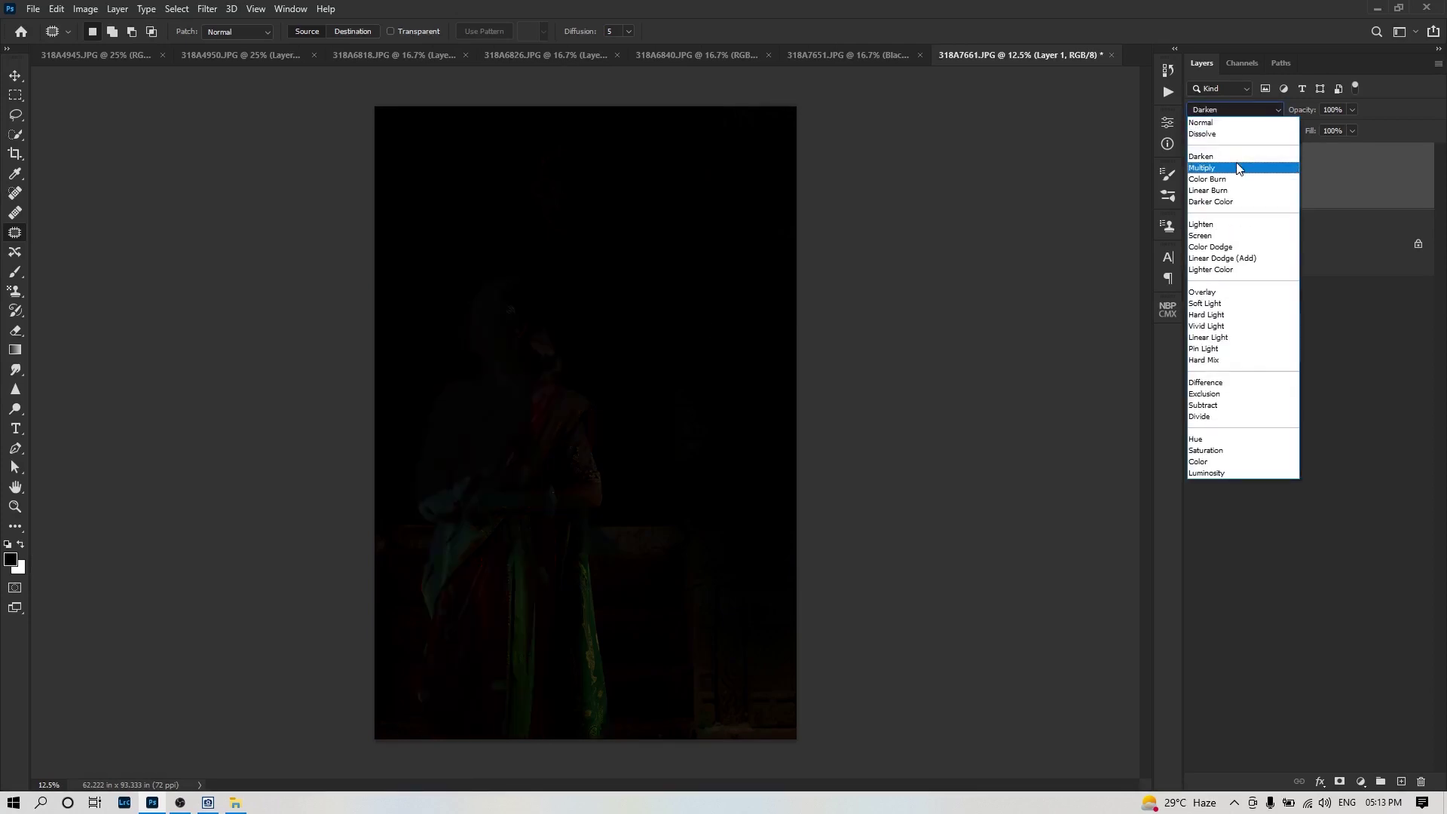
pyautogui.click(1235, 224)
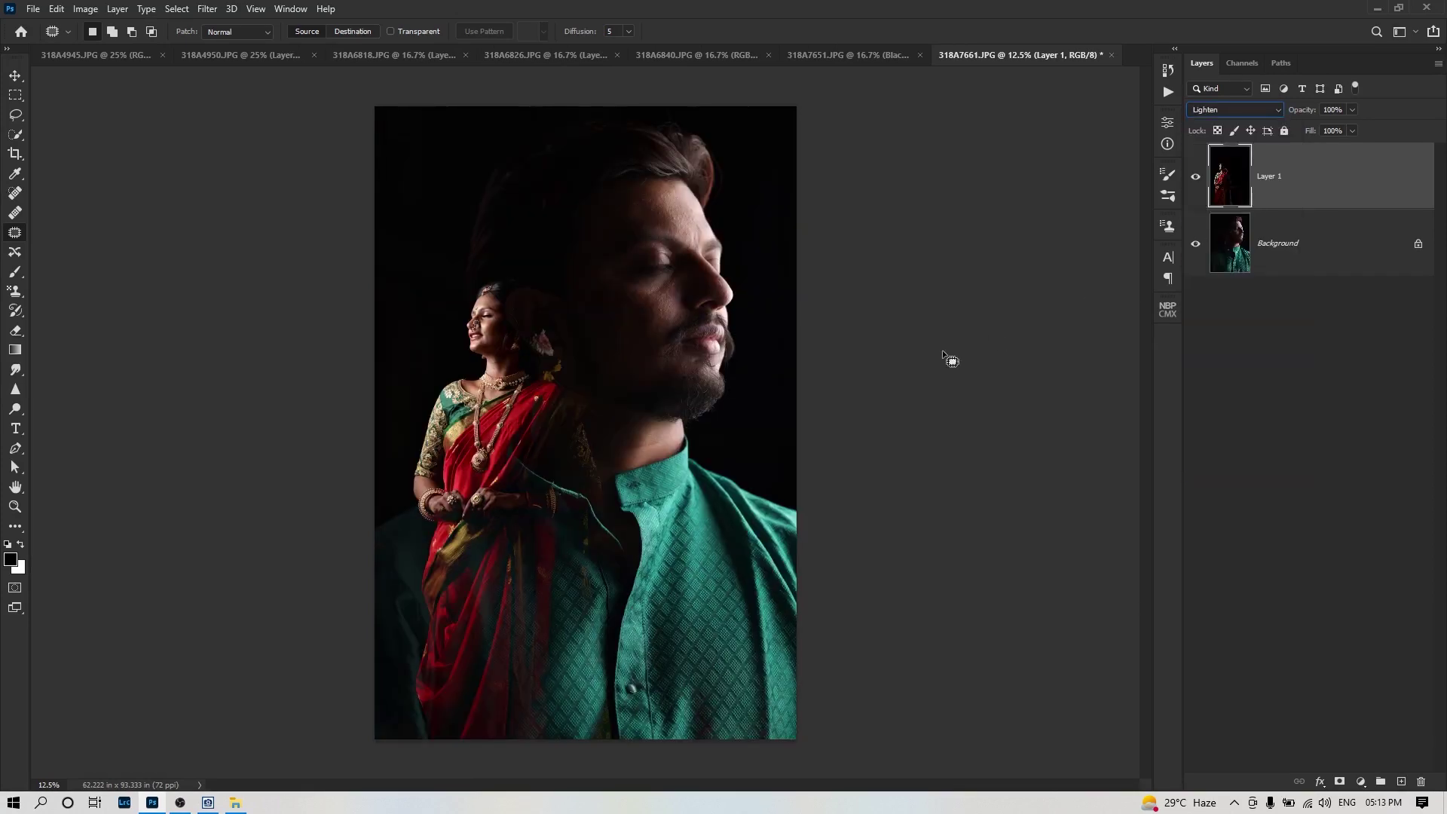